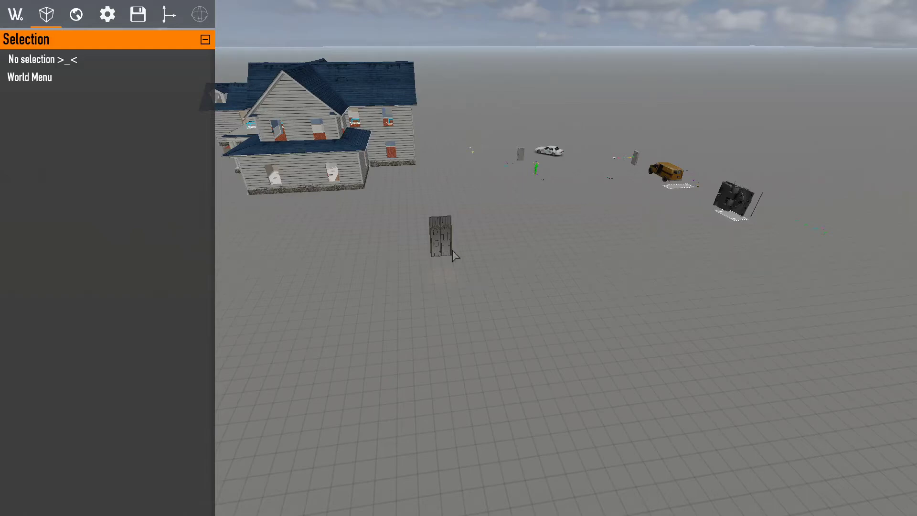
# Locate the Select Instances option in the Raycast/Selecting settings and select the arched window instance sah_window_001 beside the house.
pyautogui.scroll(5, 454, 256)
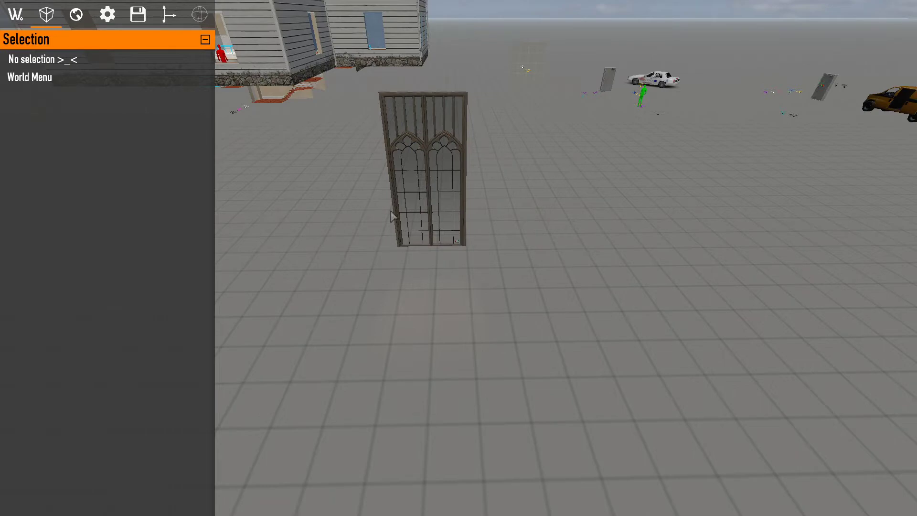
pyautogui.press('s')
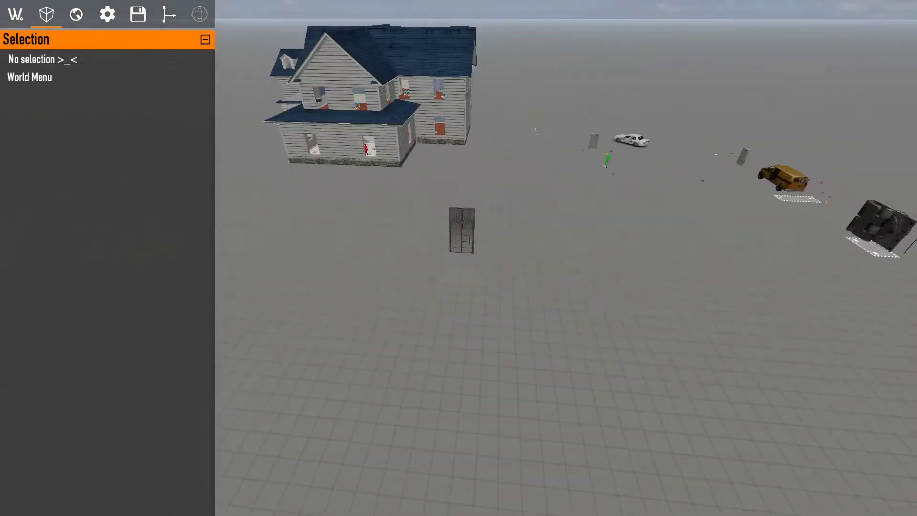
pyautogui.press('w')
pyautogui.moveTo(461, 258); pyautogui.dragTo(461, 206, button='right')
pyautogui.press('s')
pyautogui.press('w')
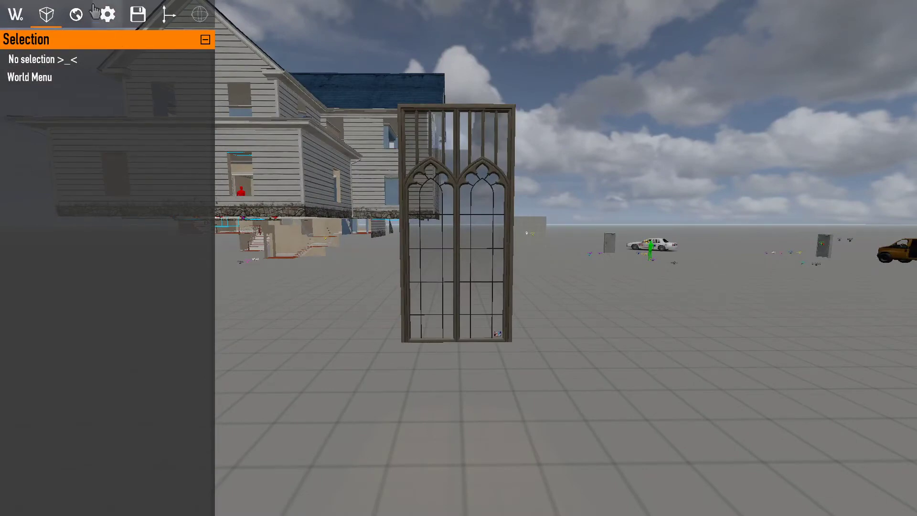
pyautogui.click(107, 14)
pyautogui.scroll(-2, 116, 374)
pyautogui.scroll(-10, 116, 375)
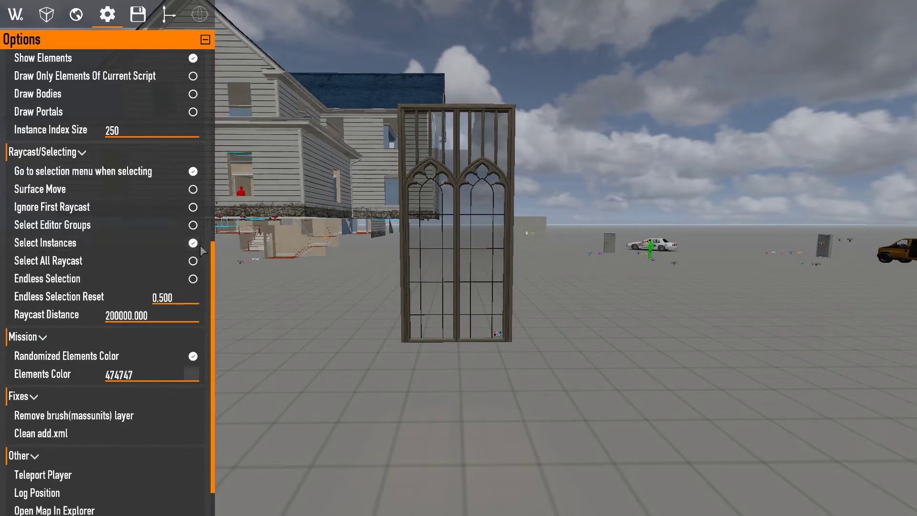
pyautogui.click(479, 150)
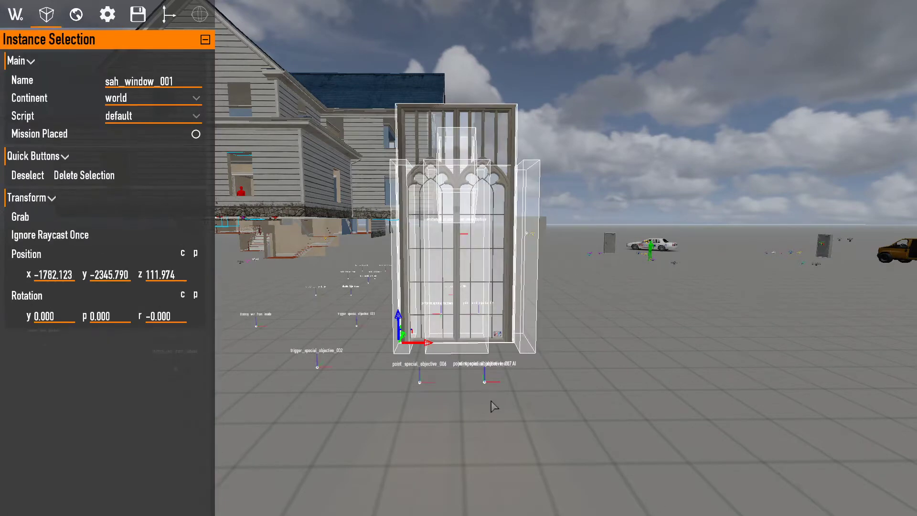
# Examine the selected window instance and its outlined volumes, both up close and from a distance.
pyautogui.moveTo(492, 405); pyautogui.dragTo(491, 473, button='right')
pyautogui.moveTo(487, 382); pyautogui.dragTo(487, 374, button='right')
pyautogui.press('w')
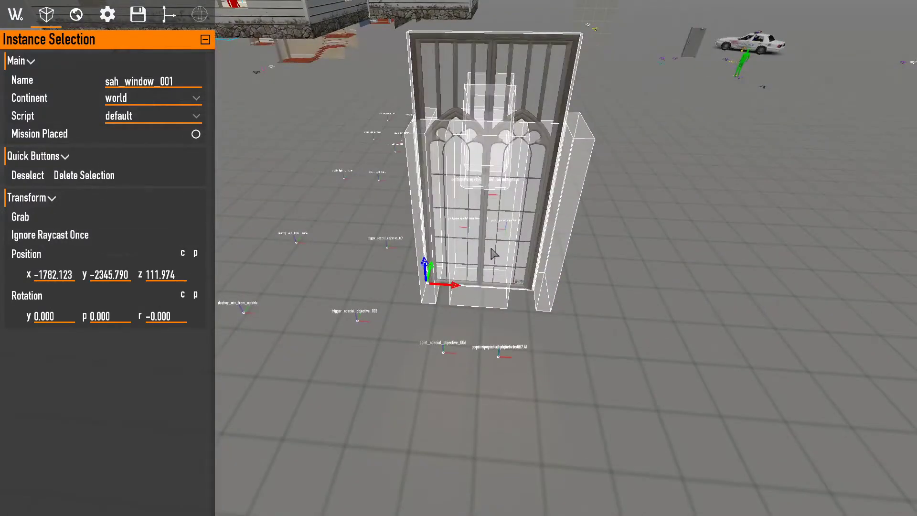
pyautogui.moveTo(494, 253); pyautogui.dragTo(480, 285, button='right')
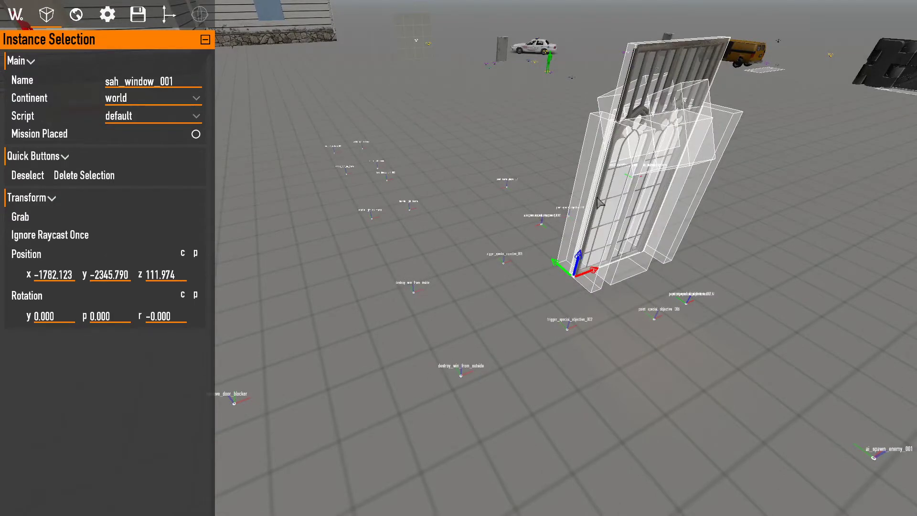
pyautogui.press('s')
pyautogui.moveTo(598, 203); pyautogui.dragTo(597, 225, button='right')
pyautogui.press('d')
pyautogui.press('a')
pyautogui.press('w')
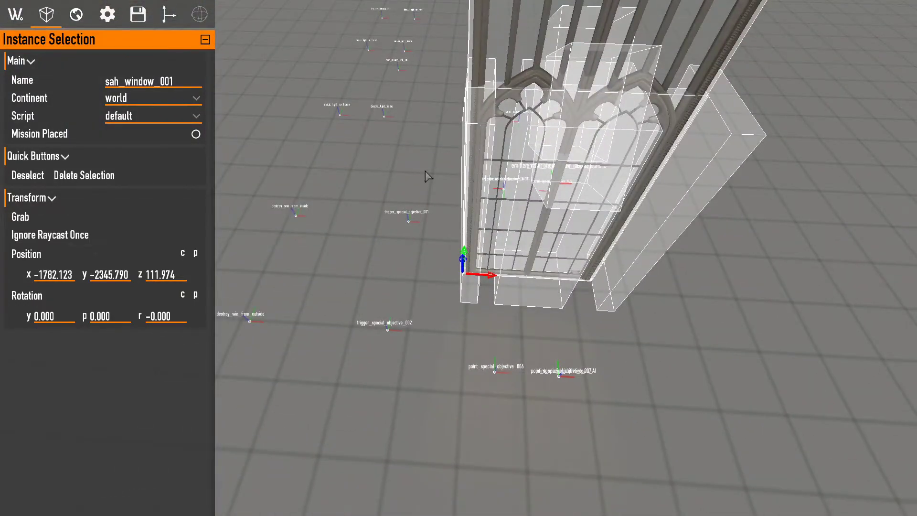
pyautogui.scroll(-10, 500, 285)
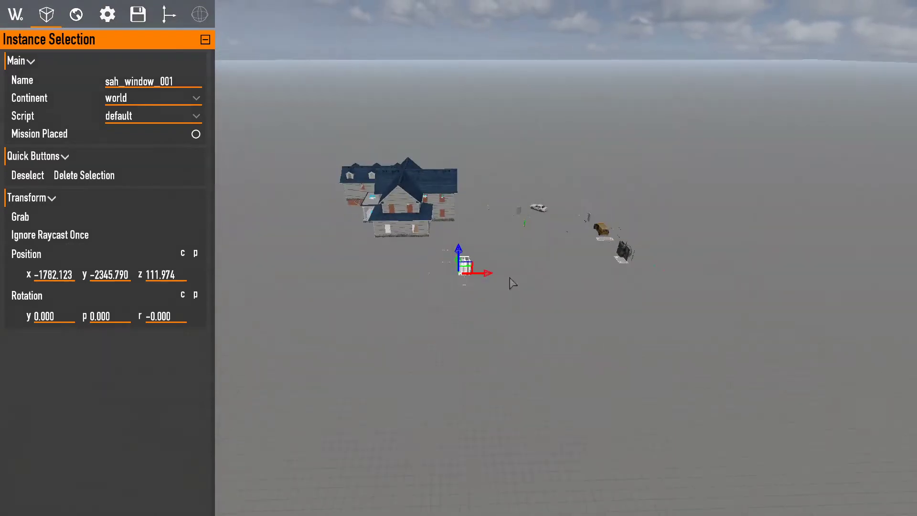
pyautogui.press('f')
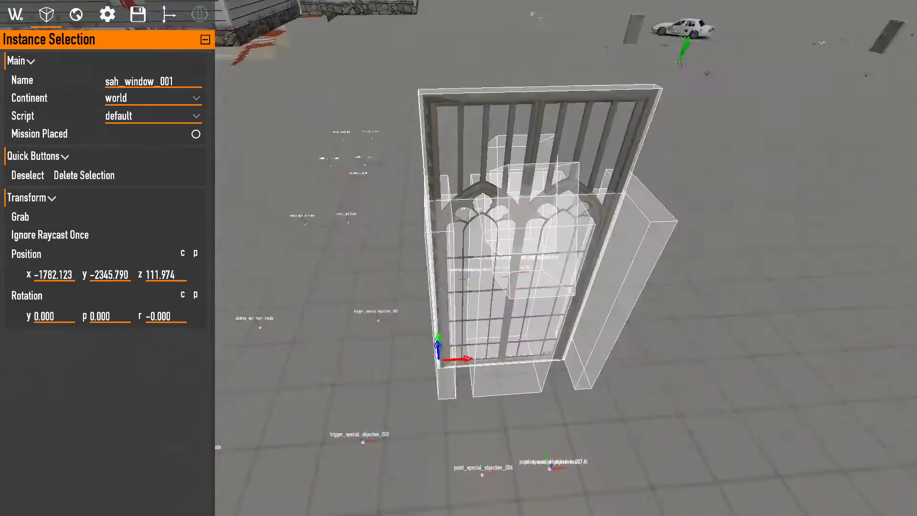
pyautogui.scroll(-10, 497, 136)
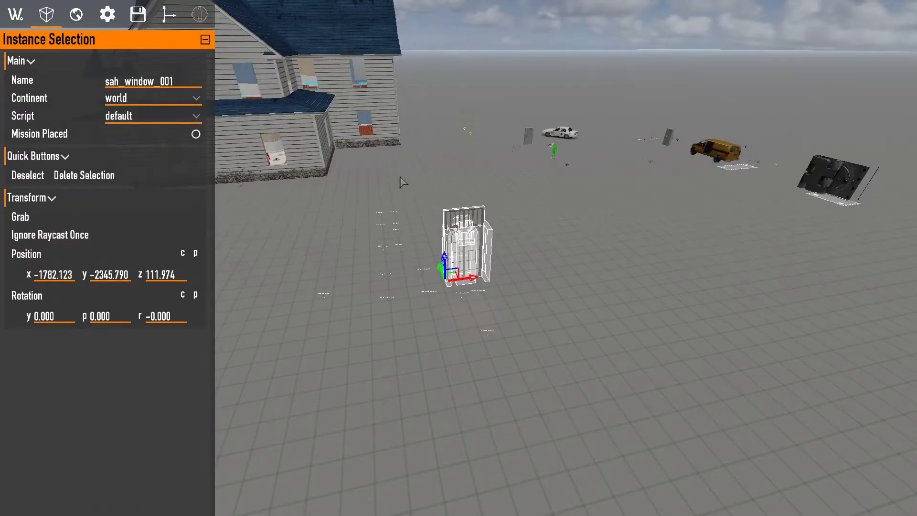
pyautogui.press('f')
pyautogui.scroll(-7, 444, 244)
pyautogui.scroll(-5, 444, 249)
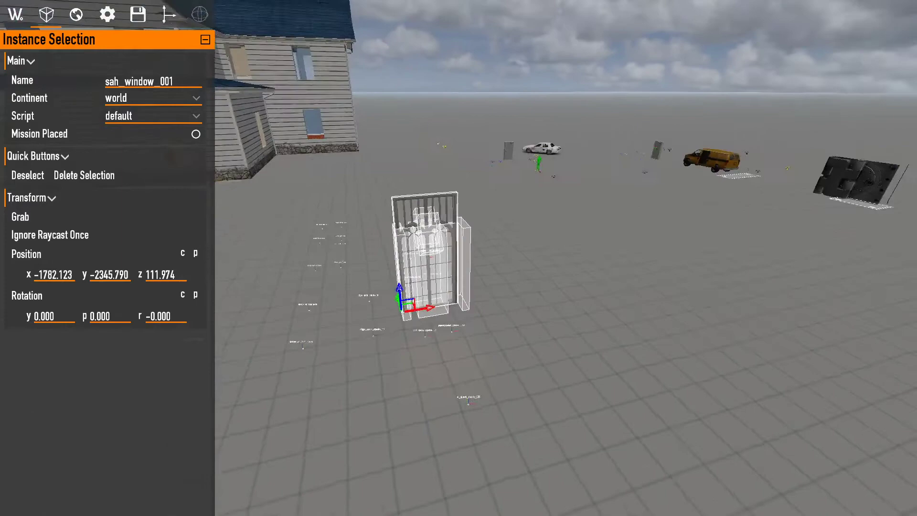
# Inspect the window's frame and surrounding blocker volumes from several sides.
pyautogui.hotkey('shift', 'w')
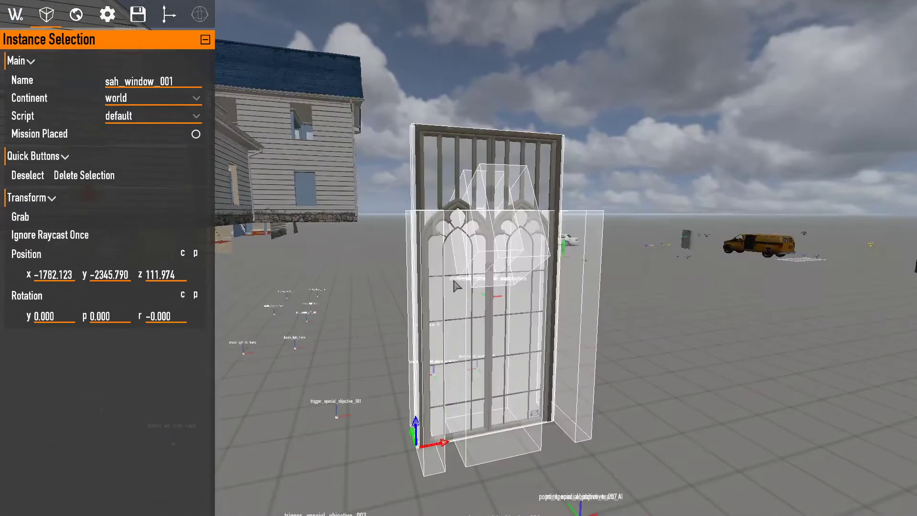
pyautogui.hotkey('shift', 'w')
pyautogui.moveTo(457, 286); pyautogui.dragTo(576, 363, button='right')
pyautogui.hotkey('shift', 's')
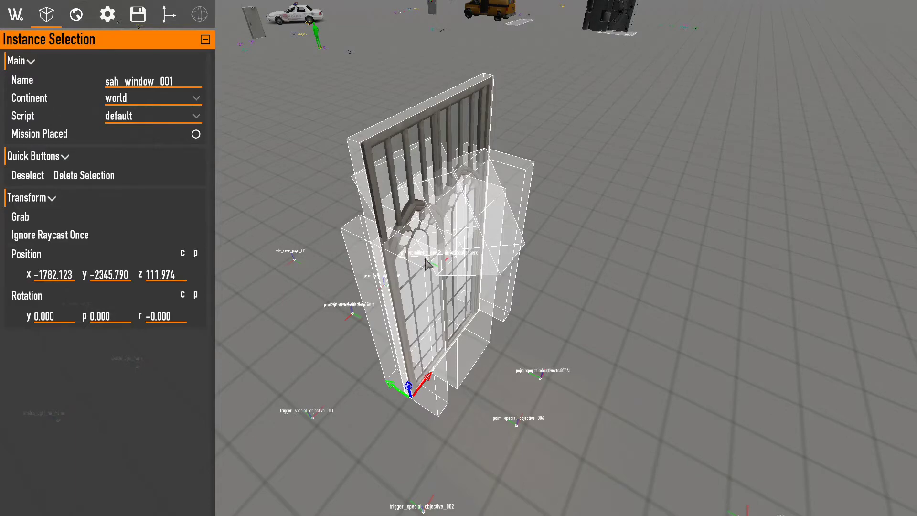
pyautogui.moveTo(382, 372); pyautogui.dragTo(325, 370, button='middle')
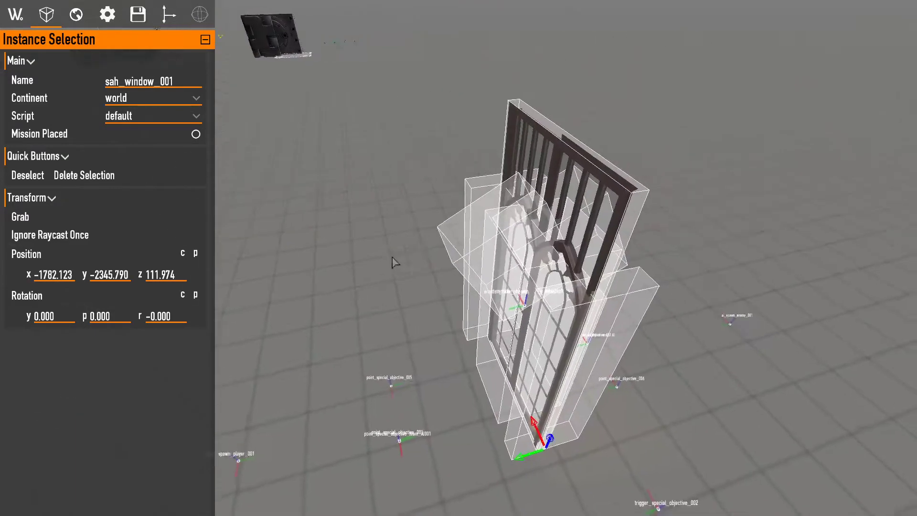
pyautogui.moveTo(507, 104); pyautogui.dragTo(508, 104, button='right')
pyautogui.press('d')
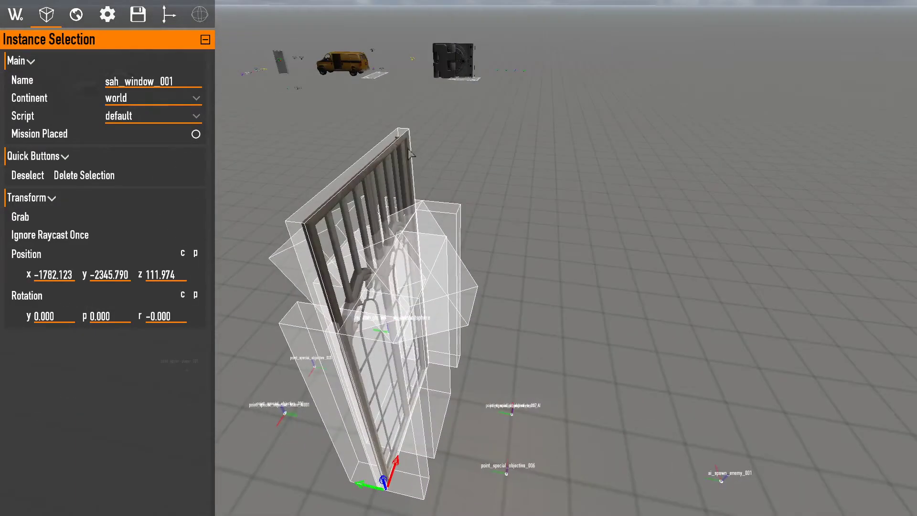
pyautogui.press('d')
pyautogui.moveTo(413, 361); pyautogui.dragTo(416, 254, button='right')
pyautogui.press('w')
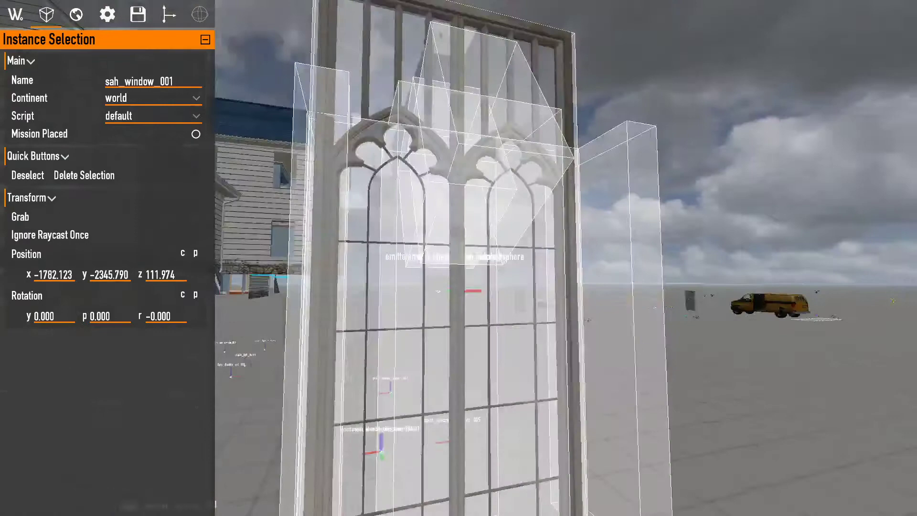
pyautogui.moveTo(439, 300); pyautogui.dragTo(405, 260, button='middle')
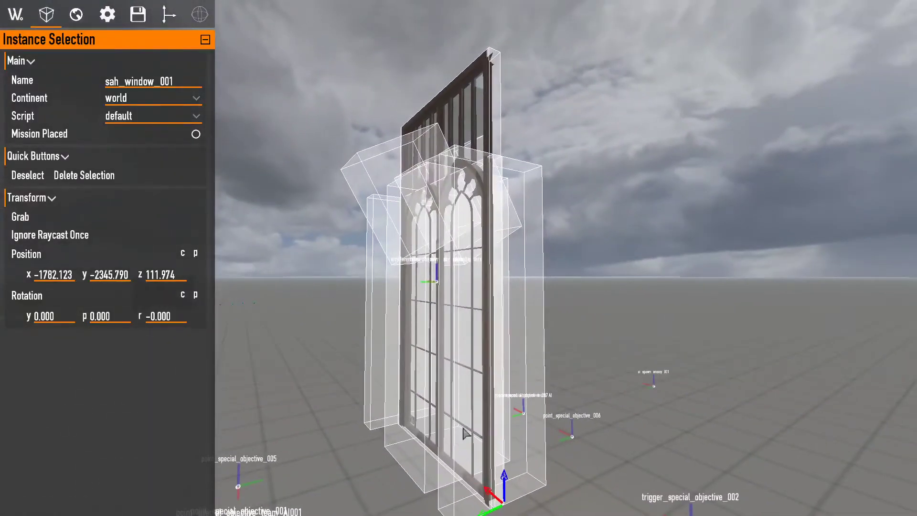
pyautogui.moveTo(505, 389); pyautogui.dragTo(497, 442, button='right')
pyautogui.press('s')
pyautogui.press('w')
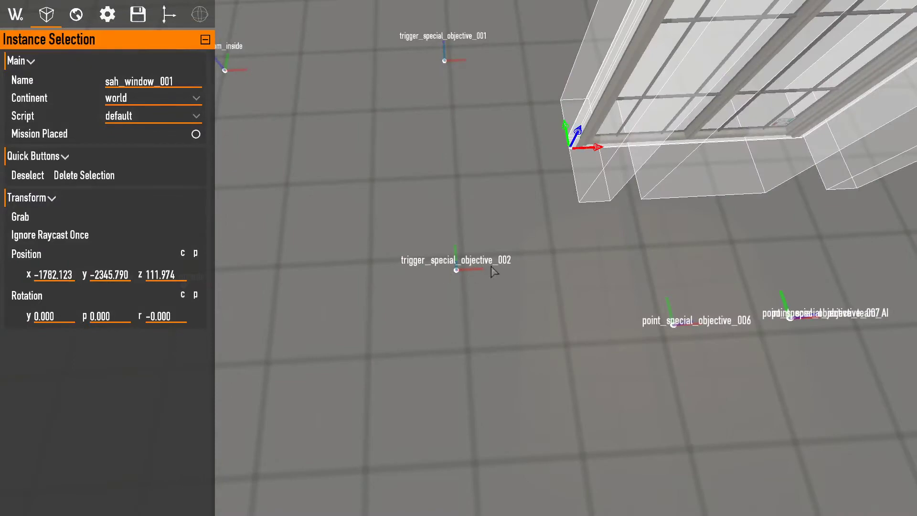
# Examine the labelled script elements belonging to the window instance that are spread across the ground around it.
pyautogui.press('s')
pyautogui.moveTo(772, 309); pyautogui.dragTo(803, 310, button='right')
pyautogui.press('w')
pyautogui.press('a')
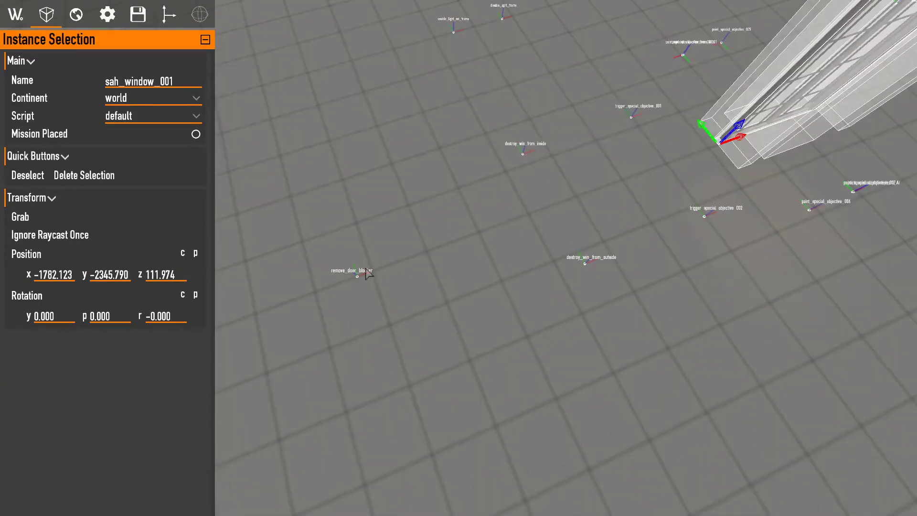
pyautogui.press('s')
pyautogui.moveTo(605, 118); pyautogui.dragTo(628, 117, button='right')
pyautogui.press('w')
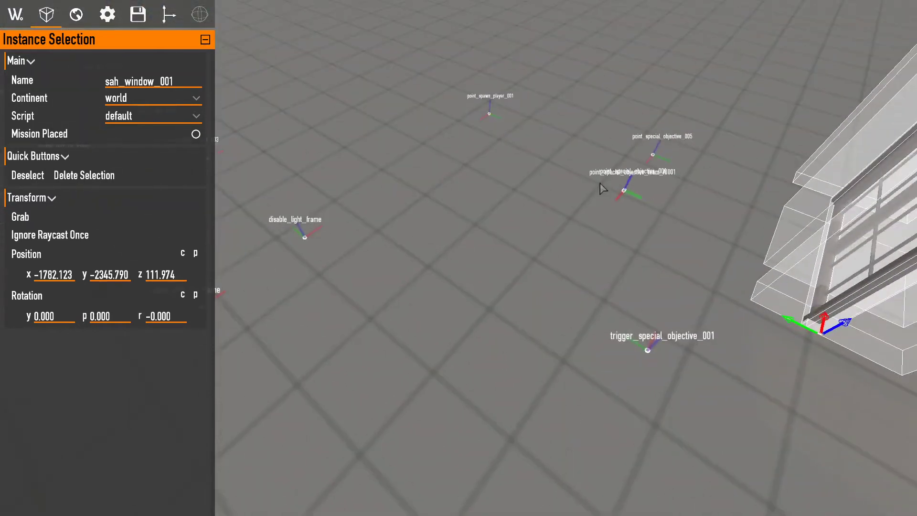
pyautogui.press('s')
pyautogui.moveTo(601, 184); pyautogui.dragTo(557, 188, button='right')
pyautogui.press('w')
pyautogui.moveTo(629, 186); pyautogui.dragTo(673, 167, button='right')
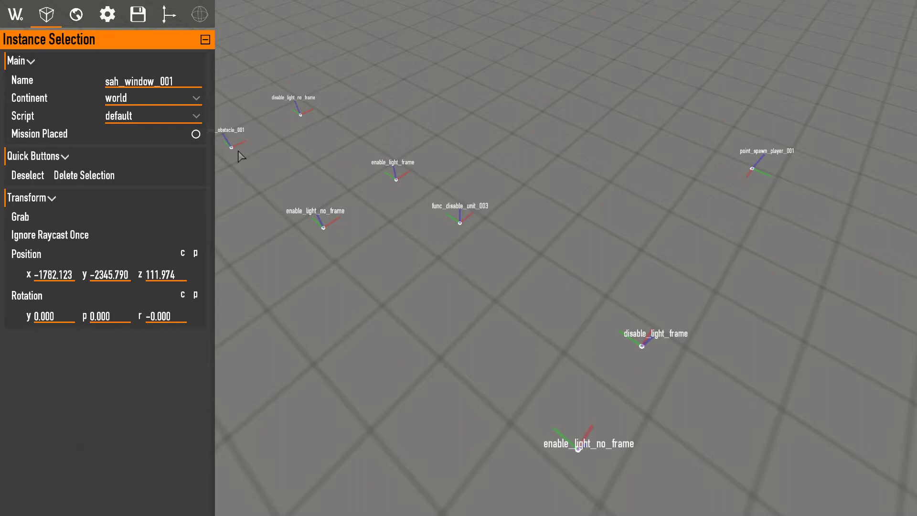
pyautogui.press('s')
pyautogui.moveTo(325, 208); pyautogui.dragTo(370, 227, button='right')
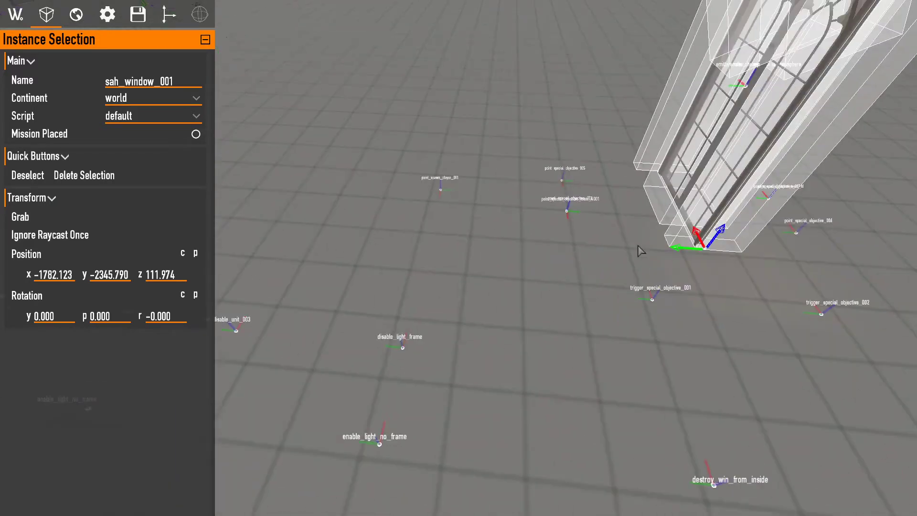
pyautogui.press('s')
pyautogui.moveTo(445, 196); pyautogui.dragTo(385, 205, button='right')
pyautogui.press('w')
pyautogui.press('s')
pyautogui.moveTo(444, 190); pyautogui.dragTo(433, 188, button='right')
pyautogui.press('w')
# Reselect the window instance and lower it along its vertical axis to z 11.974.
pyautogui.click(15, 14)
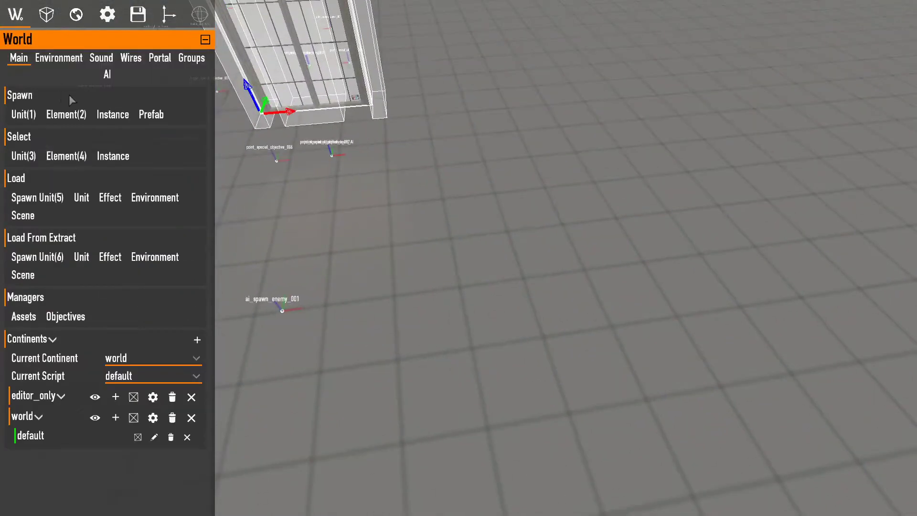
pyautogui.press('s')
pyautogui.moveTo(335, 200); pyautogui.dragTo(311, 122, button='right')
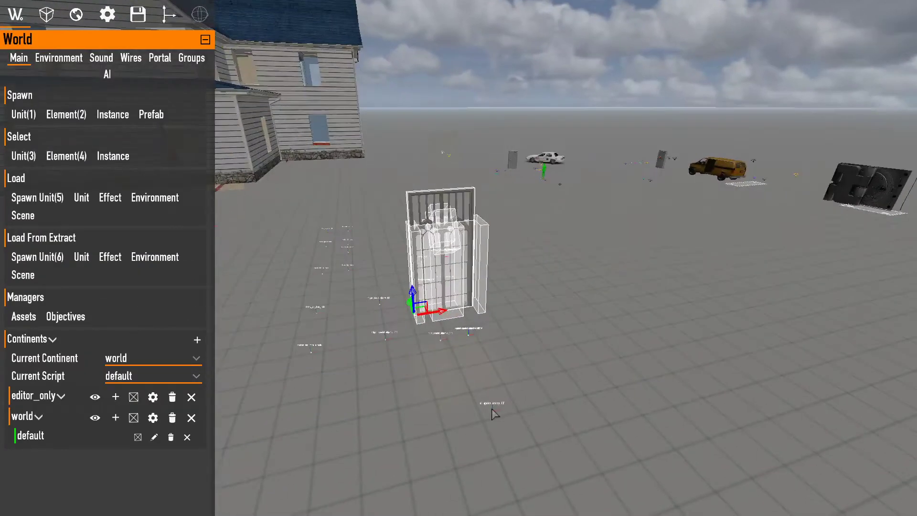
pyautogui.click(489, 409)
pyautogui.click(452, 261)
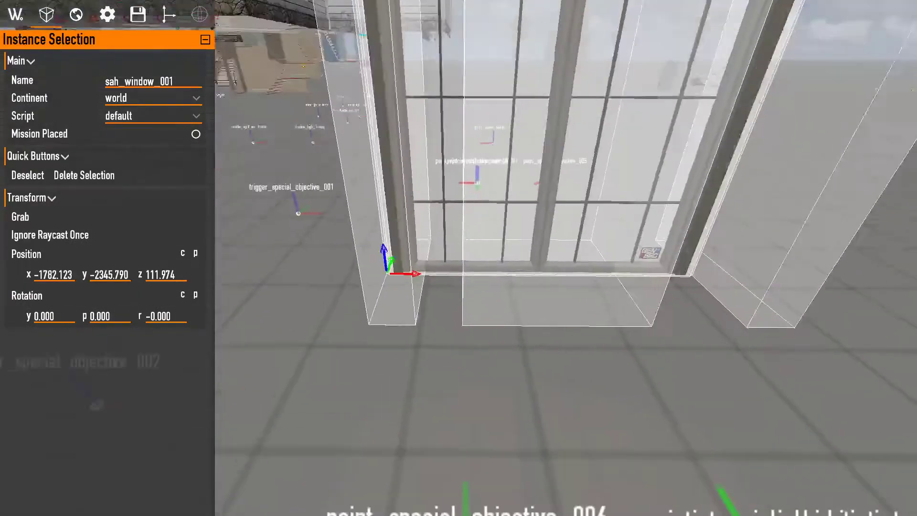
pyautogui.moveTo(430, 239); pyautogui.dragTo(420, 207, button='right')
pyautogui.press('s')
pyautogui.press('w')
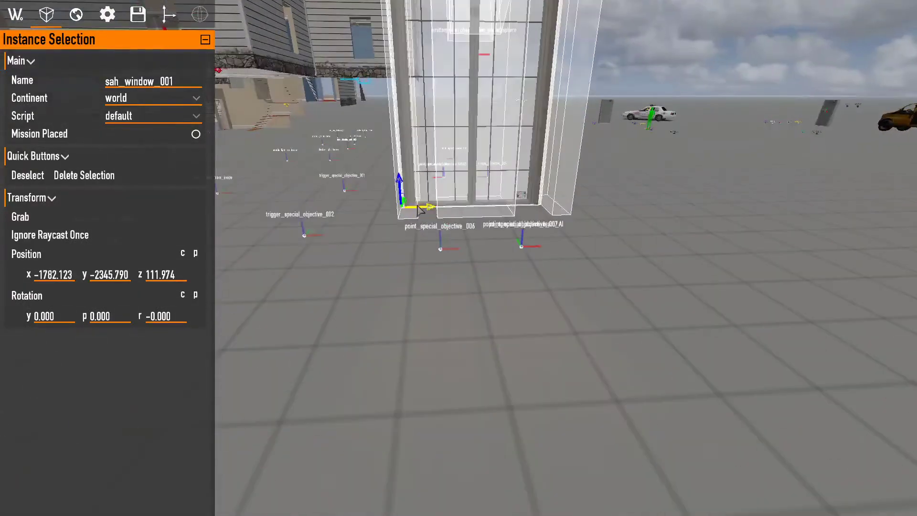
pyautogui.moveTo(403, 186); pyautogui.dragTo(409, 238)
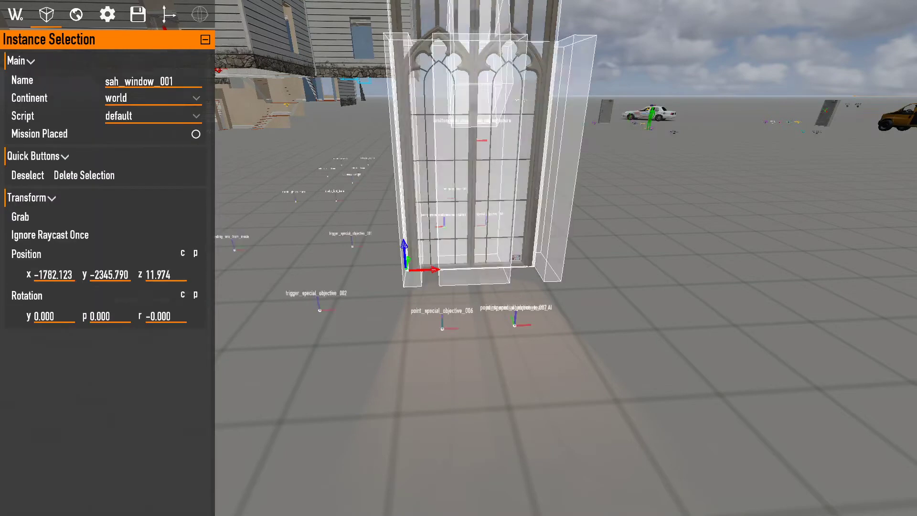
# Deselect the window instance and spawn an InstanceInputEvent element on the ground in front of the window.
pyautogui.moveTo(500, 276); pyautogui.dragTo(501, 226, button='right')
pyautogui.press('s')
pyautogui.click(519, 364)
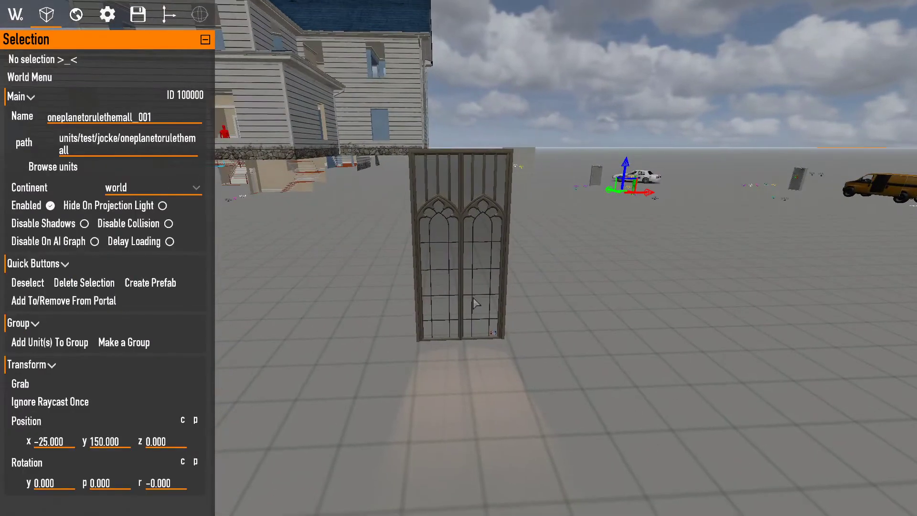
pyautogui.click(15, 15)
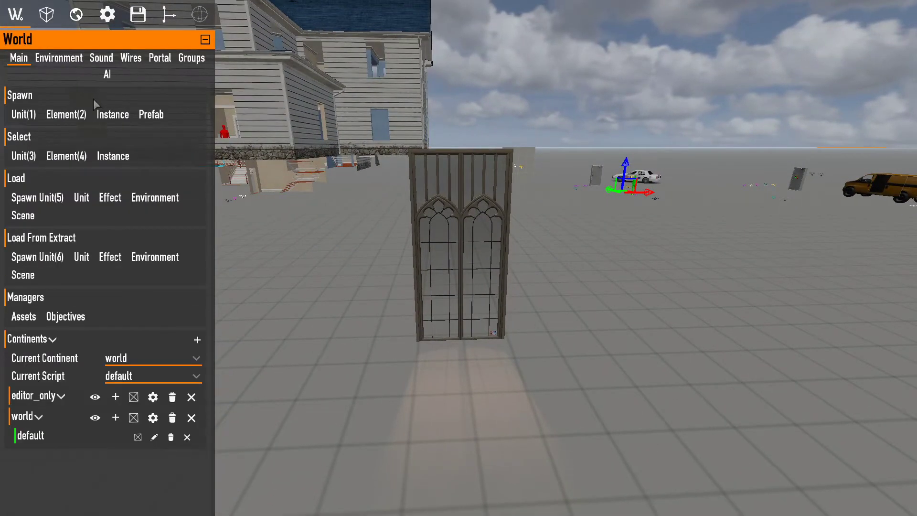
pyautogui.click(67, 115)
pyautogui.write('instance')
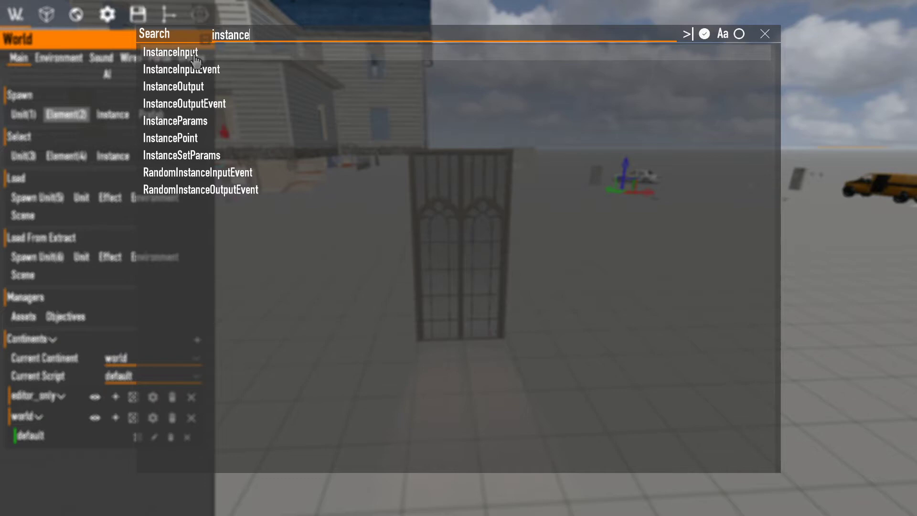
pyautogui.write('i')
pyautogui.press('BackSpace')
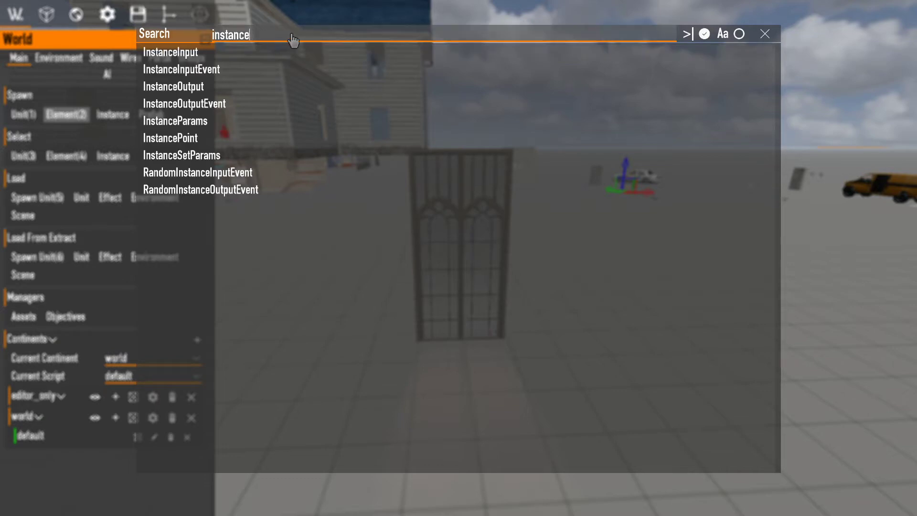
pyautogui.click(225, 69)
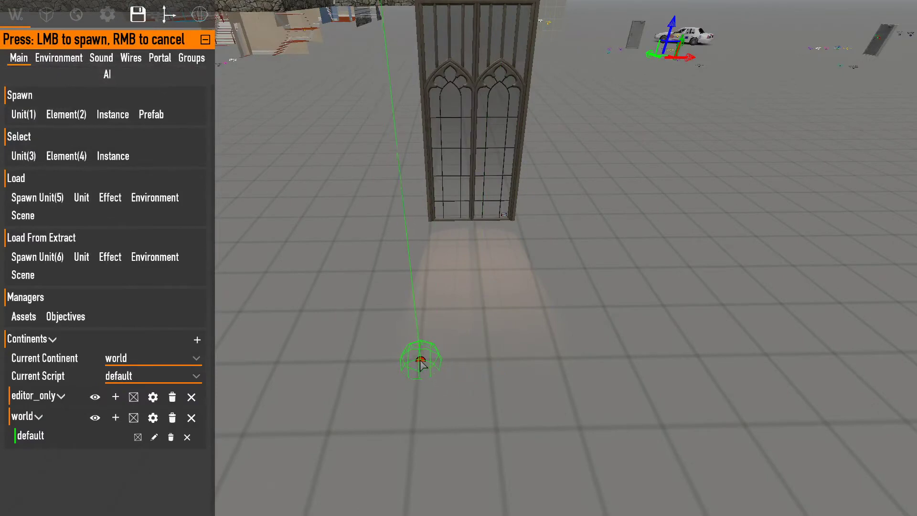
pyautogui.click(417, 359)
pyautogui.moveTo(495, 391); pyautogui.dragTo(470, 430, button='right')
pyautogui.press('w')
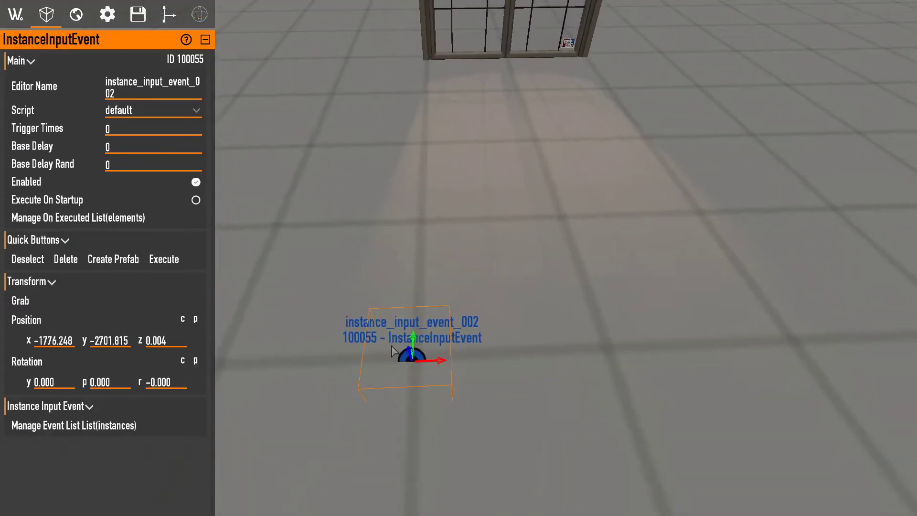
# Spawn an InstanceOutputEvent element on the ground beside the InstanceInputEvent element in front of the window.
pyautogui.press('s')
pyautogui.click(16, 14)
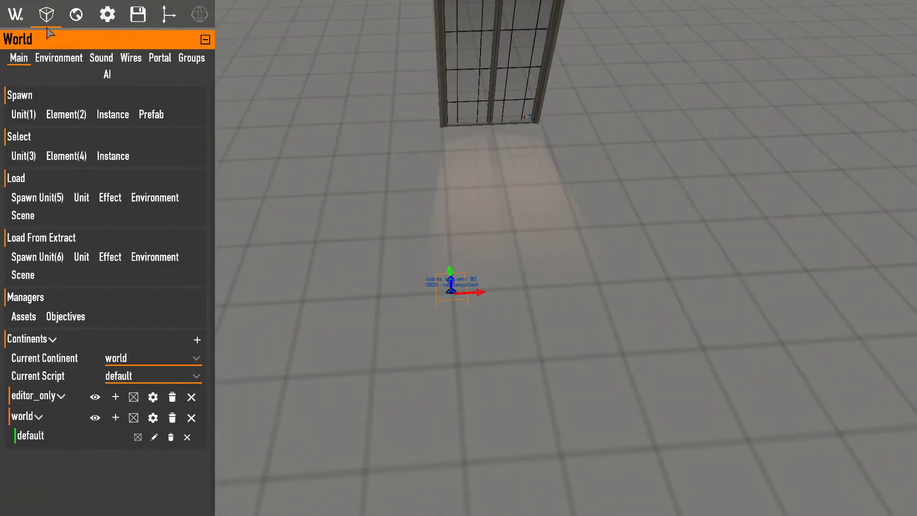
pyautogui.click(80, 111)
pyautogui.write('in')
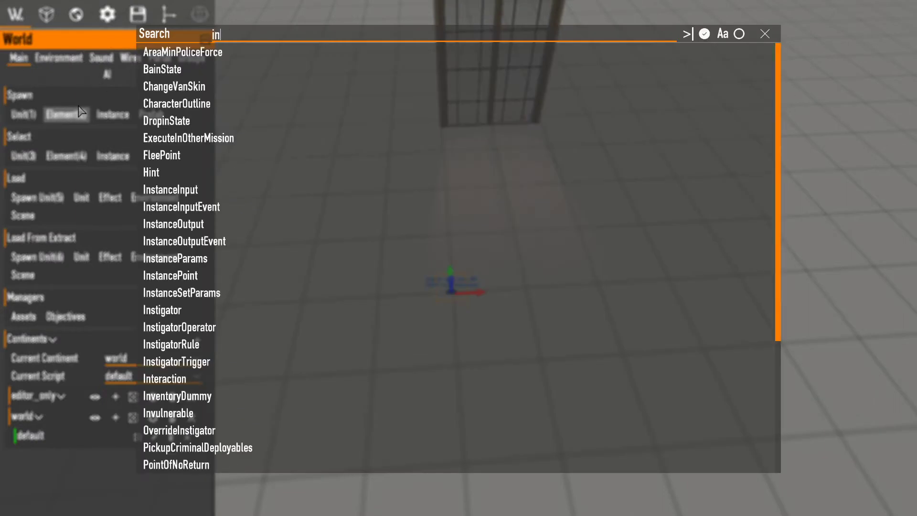
pyautogui.write('stancw')
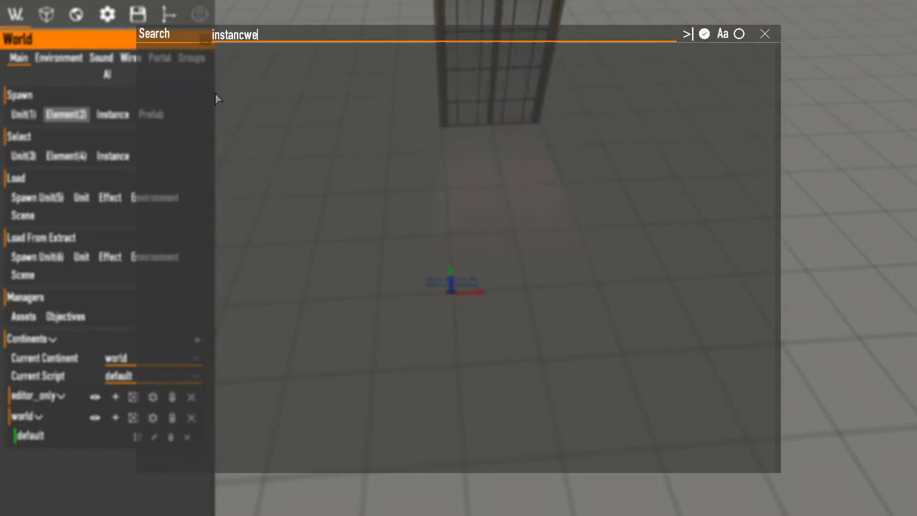
pyautogui.press('BackSpace')
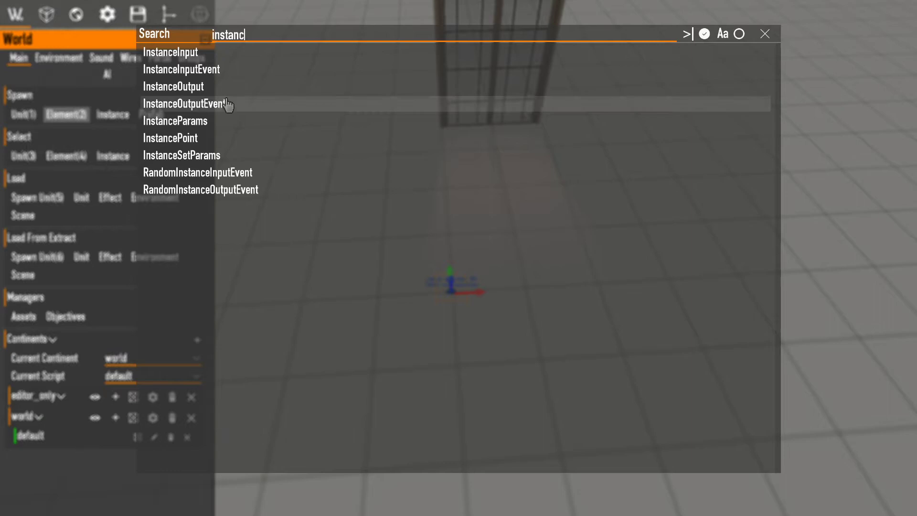
pyautogui.click(242, 110)
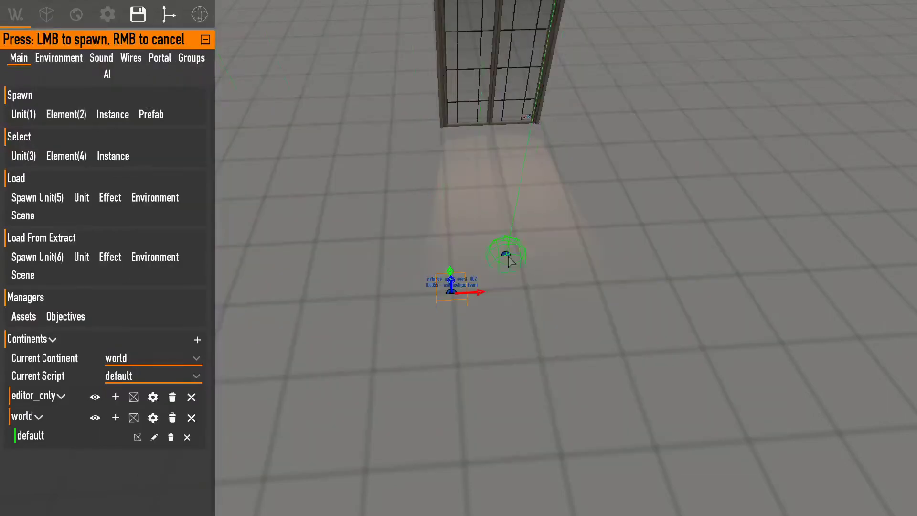
pyautogui.click(526, 289)
pyautogui.rightClick(525, 289)
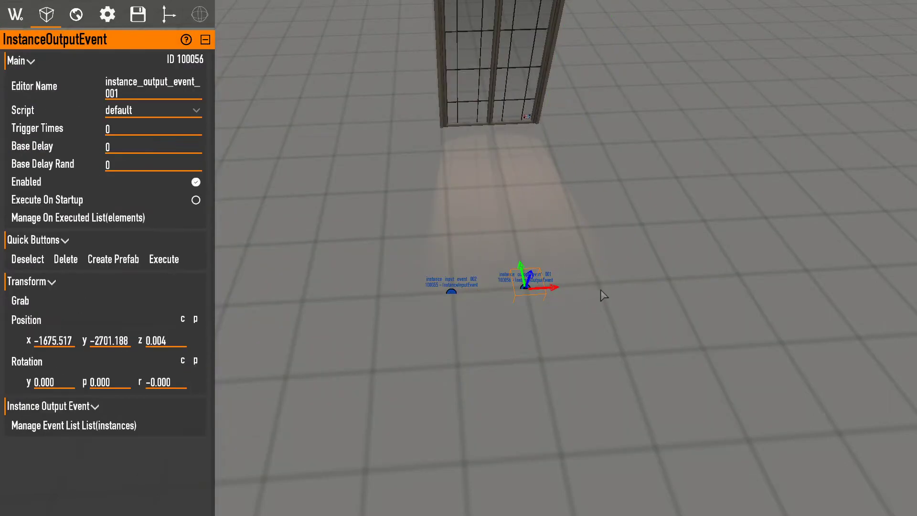
# Add sah_window_001 to the InstanceInputEvent's event list and view the events available for it.
pyautogui.moveTo(601, 295); pyautogui.dragTo(573, 295, button='right')
pyautogui.press('w')
pyautogui.press('s')
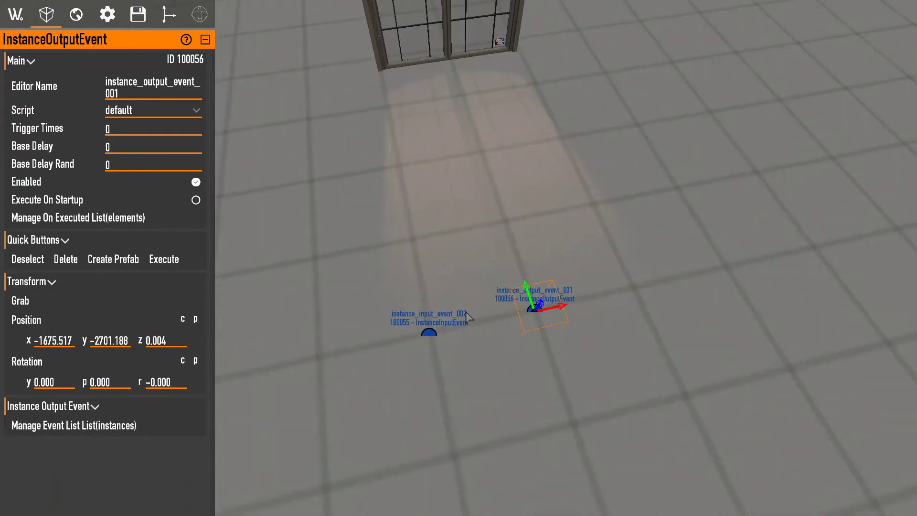
pyautogui.click(437, 328)
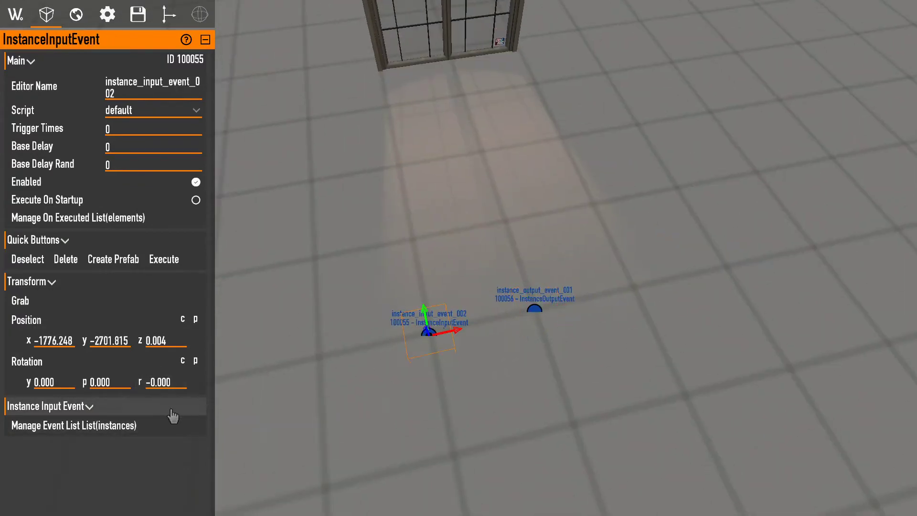
pyautogui.moveTo(417, 346); pyautogui.dragTo(417, 332, button='right')
pyautogui.press('s')
pyautogui.press('w')
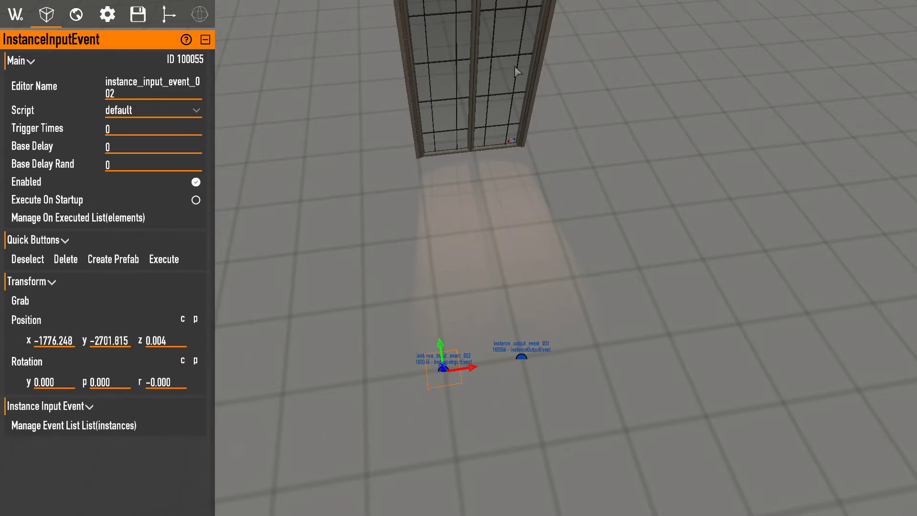
pyautogui.click(74, 425)
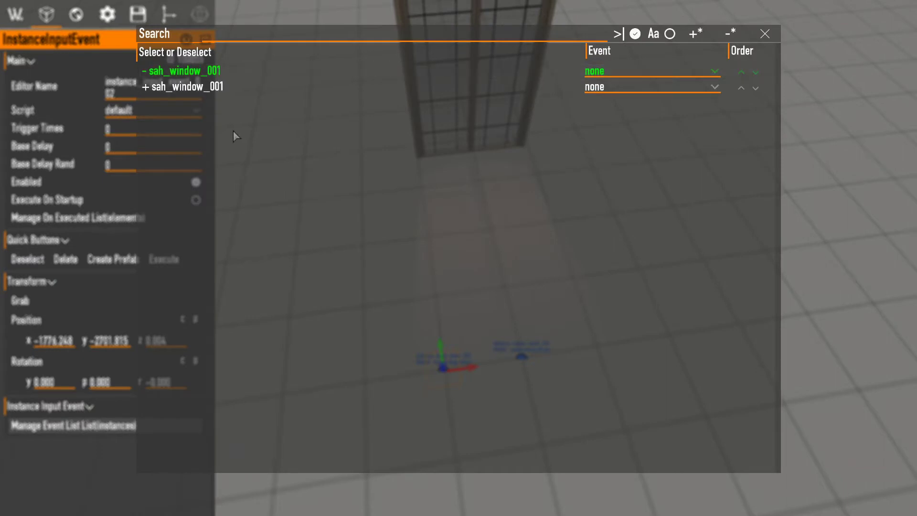
pyautogui.click(637, 73)
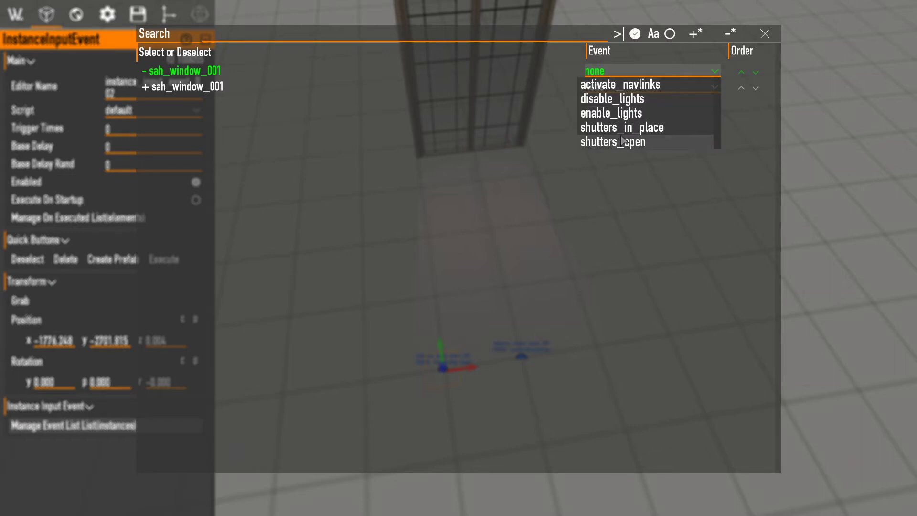
pyautogui.press('Escape')
# Add sah_window_001 to the InstanceOutputEvent's event list with the window_broken event.
pyautogui.click(524, 361)
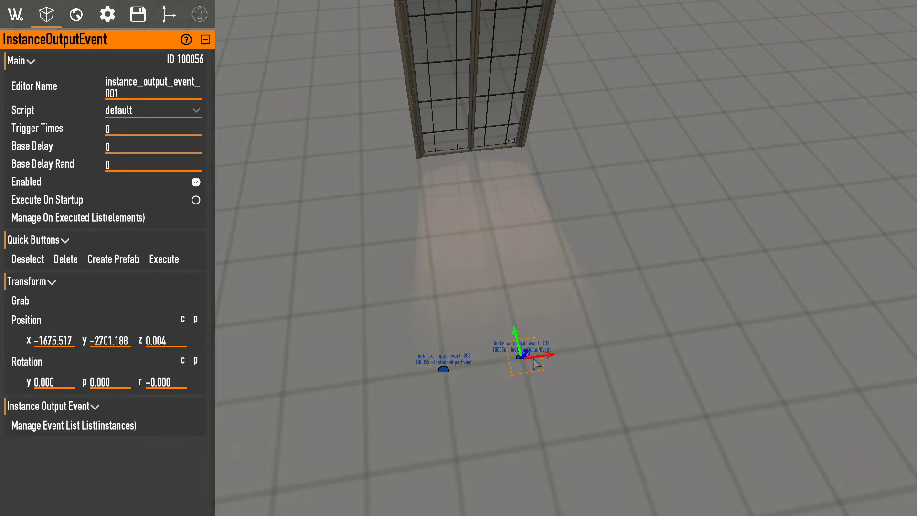
pyautogui.click(122, 426)
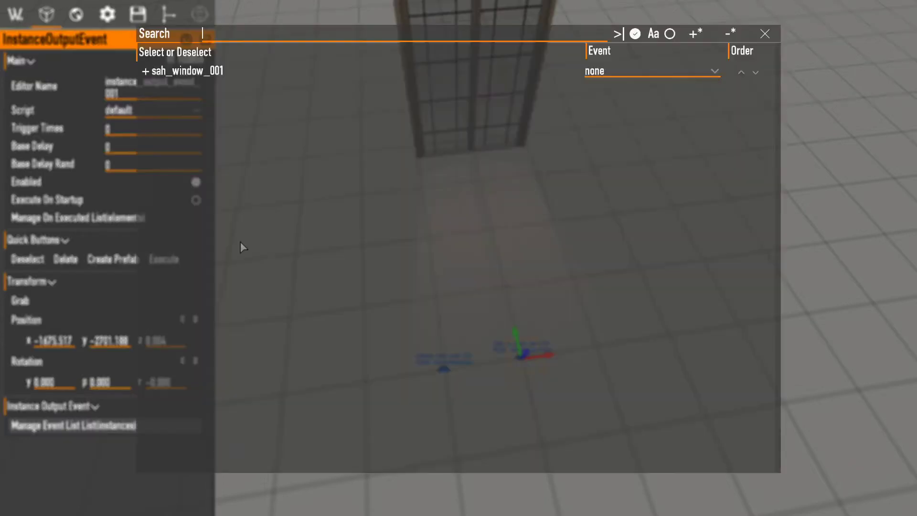
pyautogui.click(270, 75)
pyautogui.click(621, 71)
pyautogui.click(603, 91)
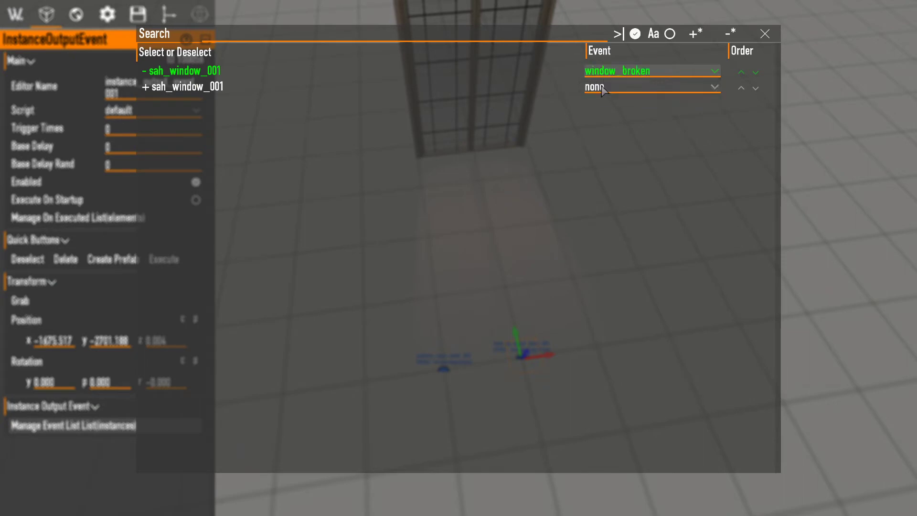
pyautogui.press('Escape')
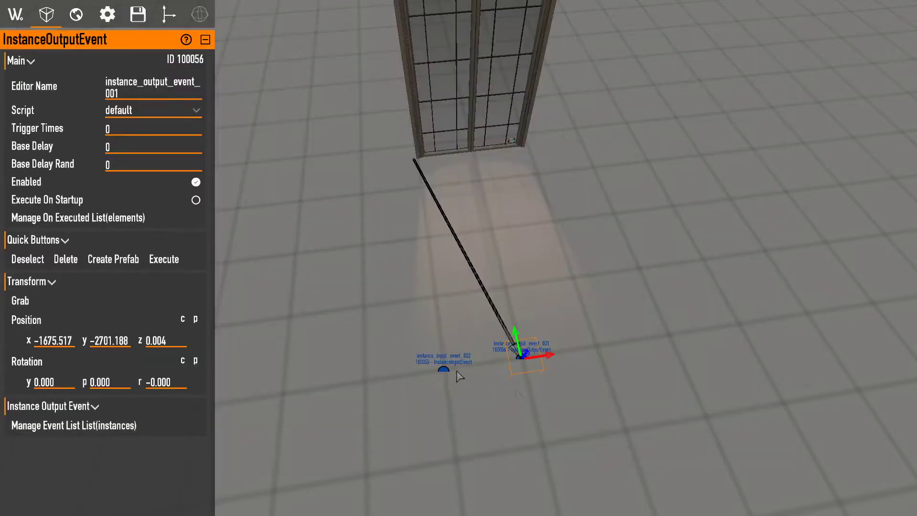
# Spawn a Debug element on the ground beside the InstanceOutputEvent element.
pyautogui.moveTo(476, 368); pyautogui.dragTo(635, 382, button='right')
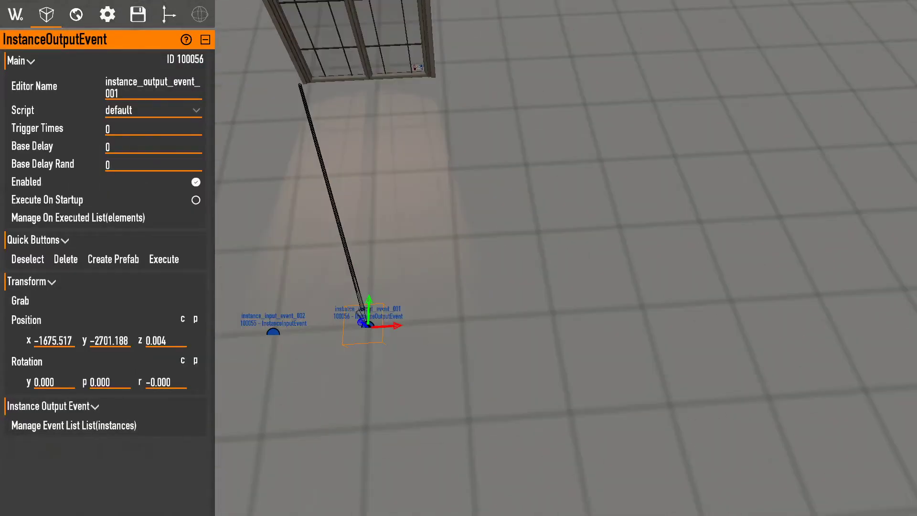
pyautogui.click(16, 14)
pyautogui.click(66, 114)
pyautogui.write('deb')
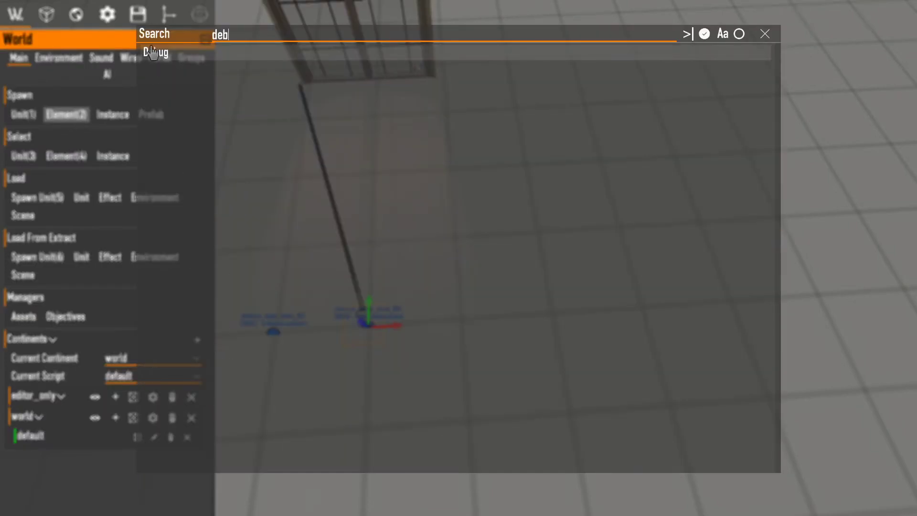
pyautogui.click(153, 53)
pyautogui.click(459, 320)
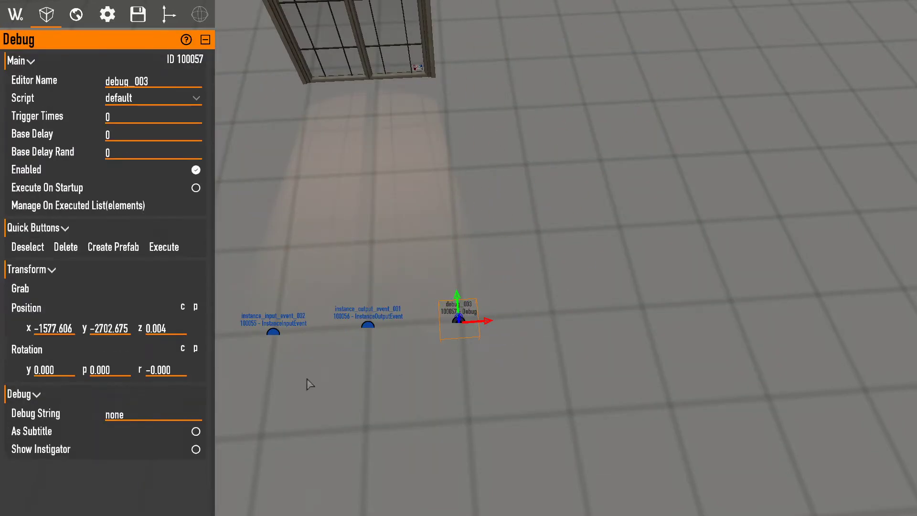
# Set the Debug element's debug string to "hey the window broke buddy".
pyautogui.click(106, 420)
pyautogui.write('hey')
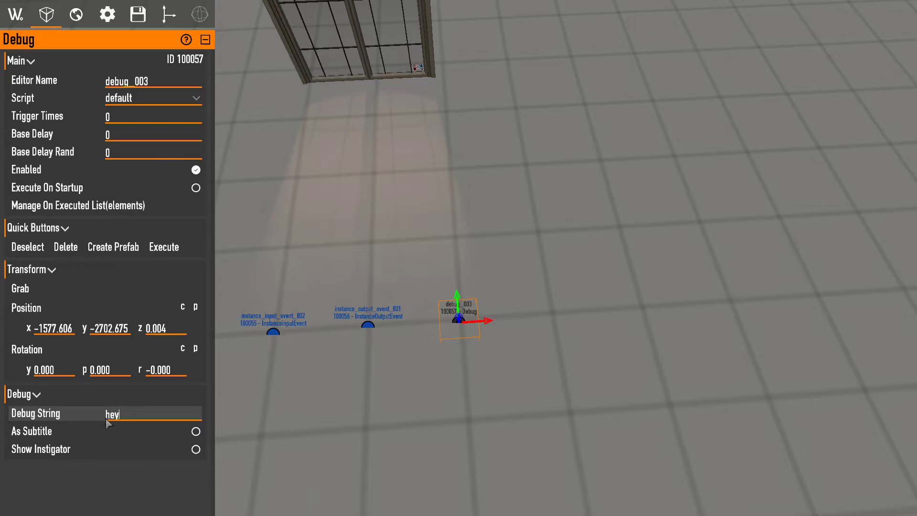
pyautogui.write(' the window blroke buddy')
pyautogui.press('Return')
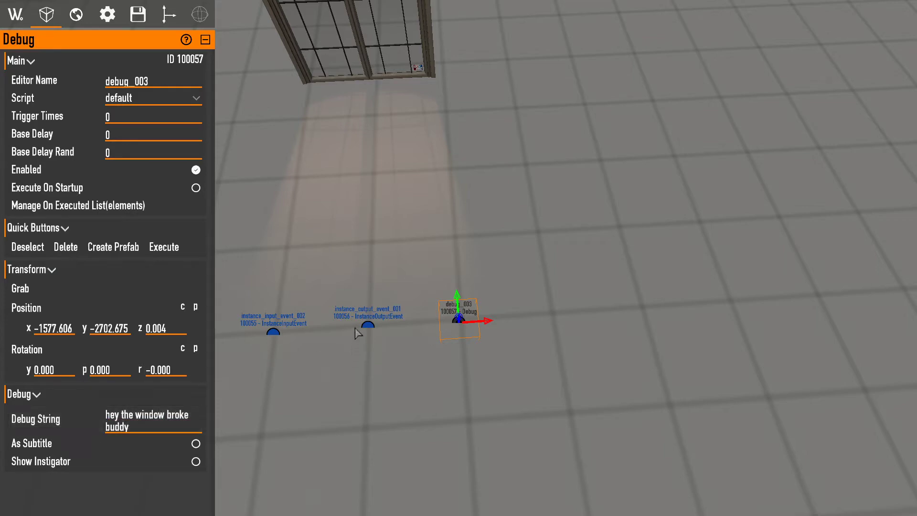
# Add debug_003 to the InstanceOutputEvent's on-executed list.
pyautogui.click(357, 329)
pyautogui.click(196, 219)
pyautogui.write('deb')
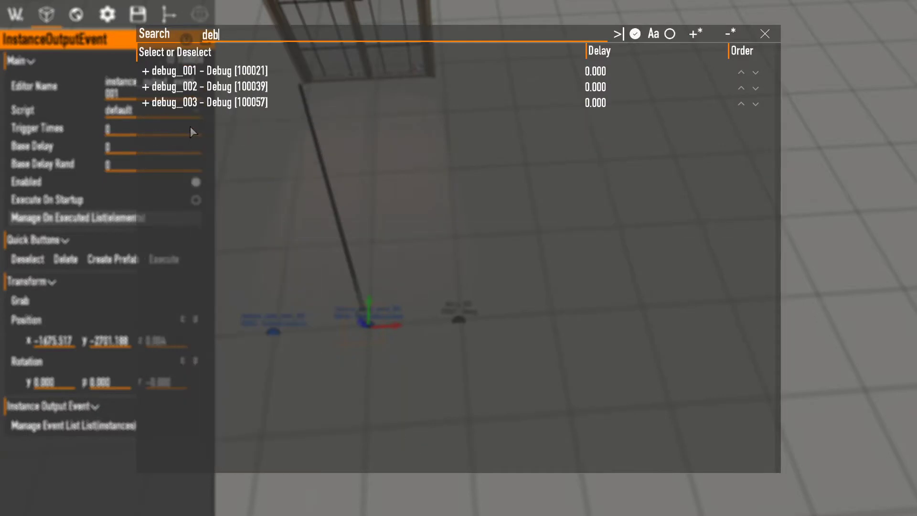
pyautogui.click(204, 103)
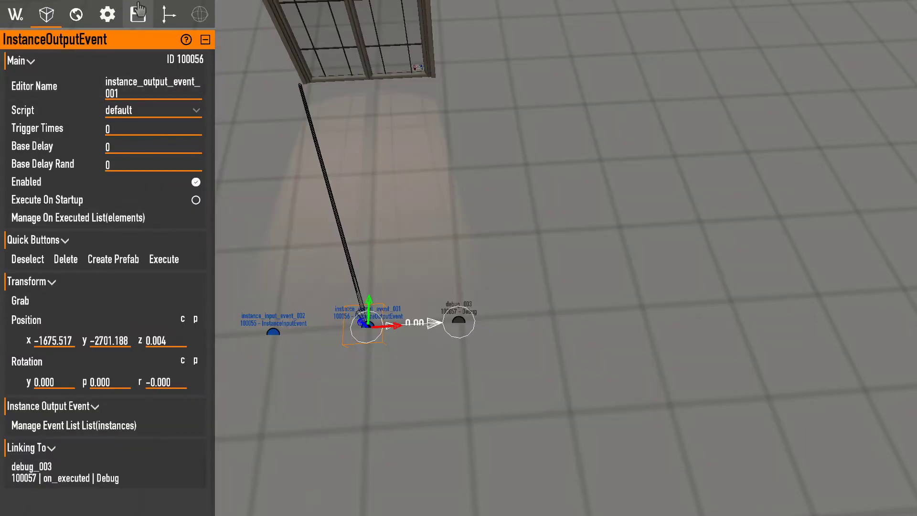
# Save the level and start the heist from its briefing to playtest the window.
pyautogui.click(141, 18)
pyautogui.press('Escape')
pyautogui.click(822, 77)
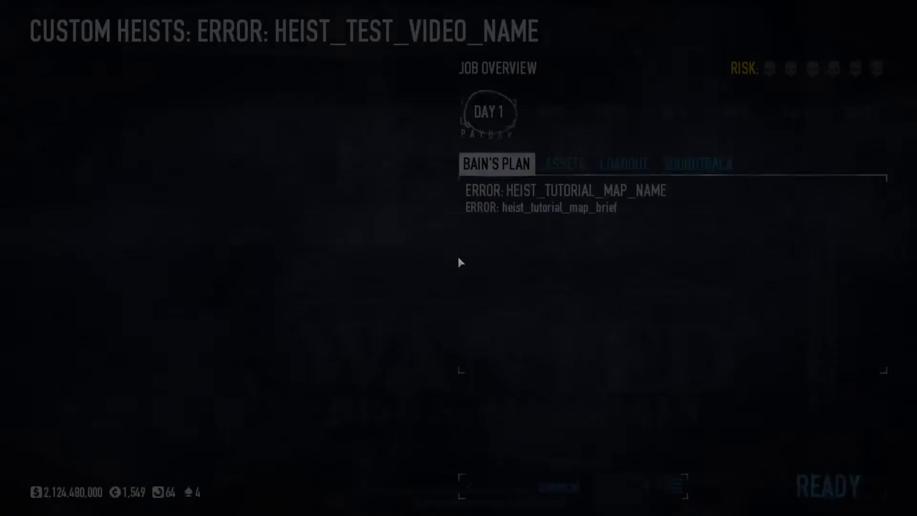
pyautogui.press('Return')
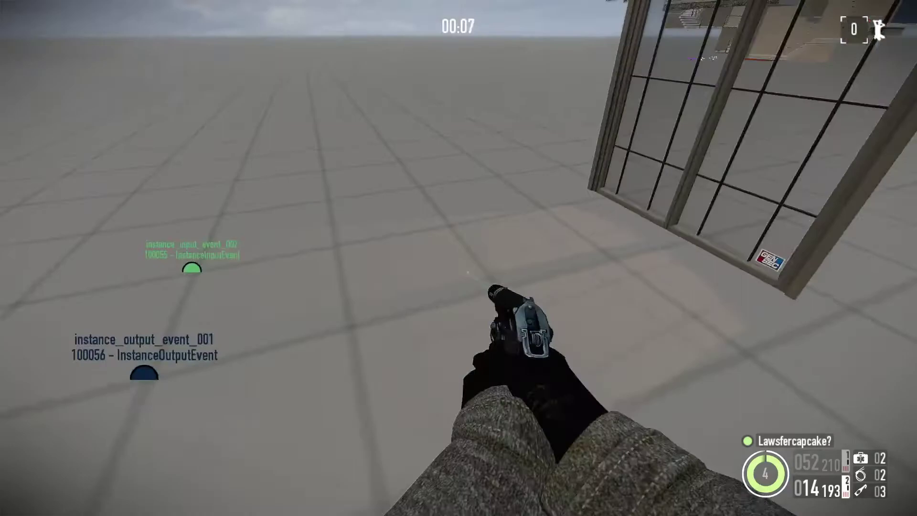
# Walk up to the window in the playtest and shoot its glass to test the window_broken output event.
pyautogui.press('w')
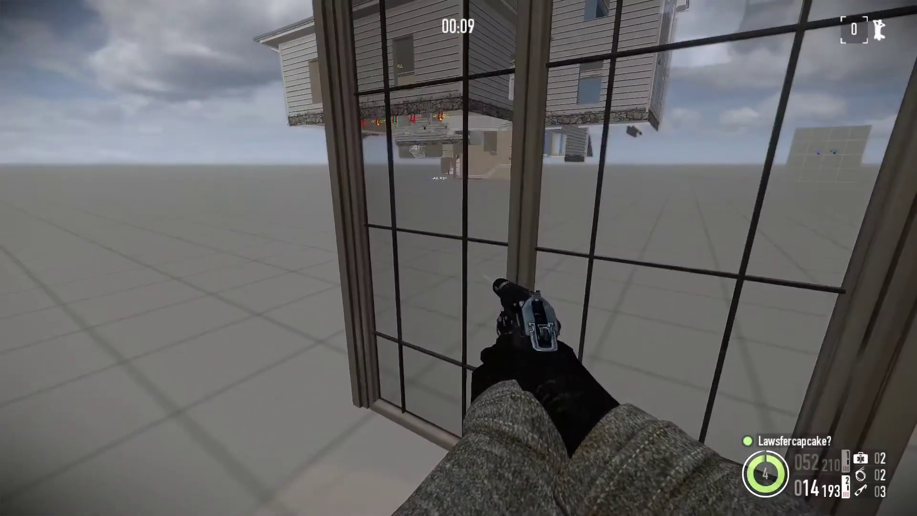
pyautogui.press('s')
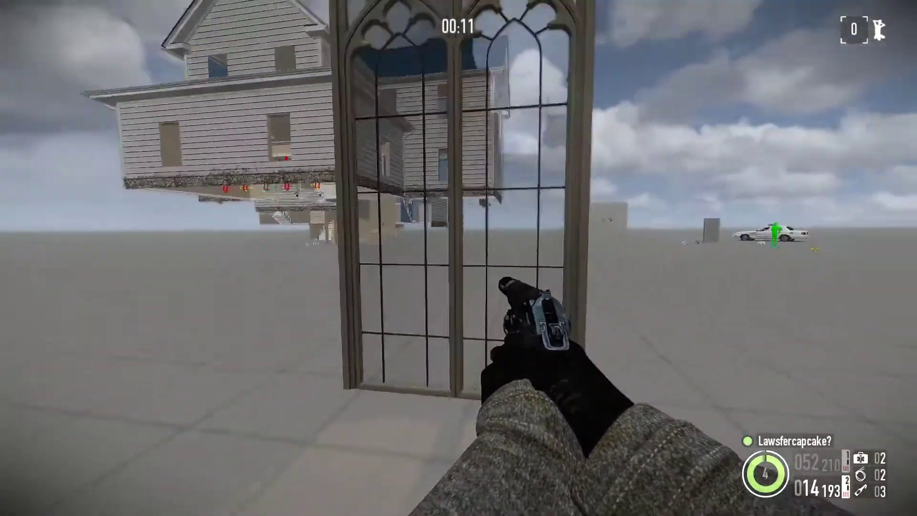
pyautogui.press('w')
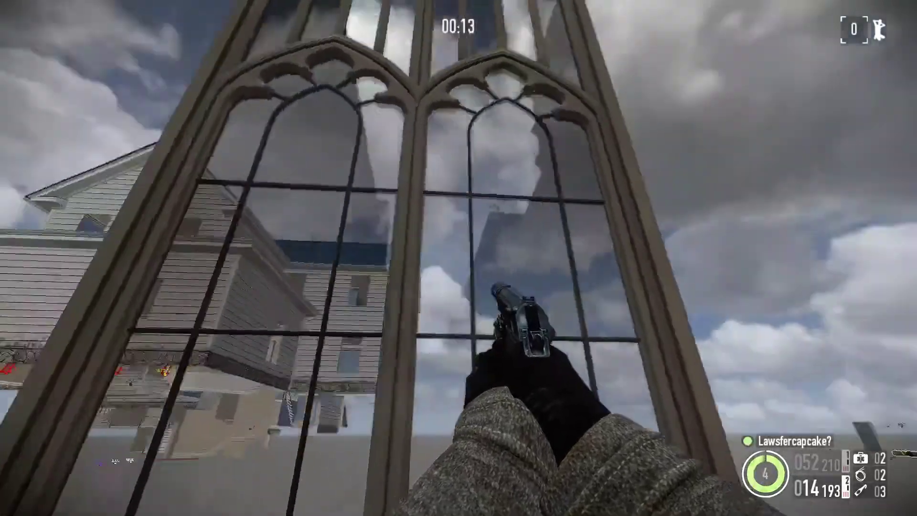
pyautogui.press('a')
pyautogui.press('d')
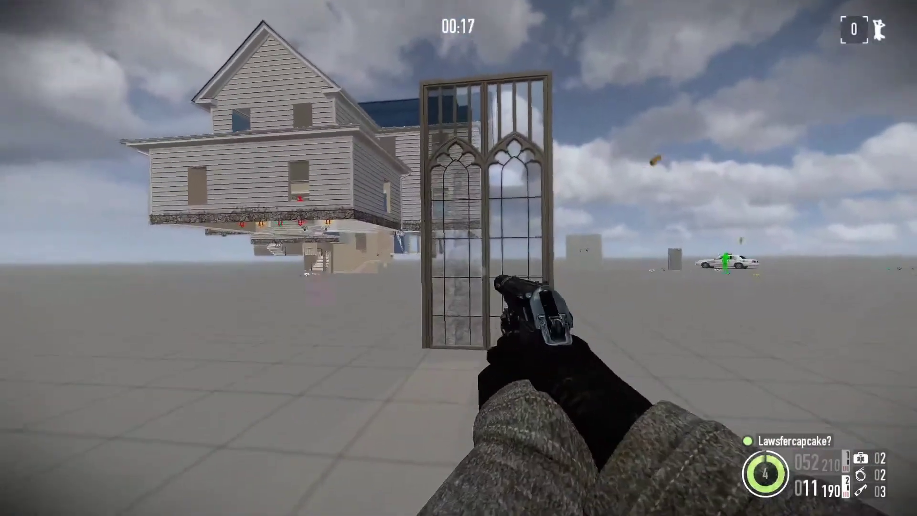
pyautogui.press('r')
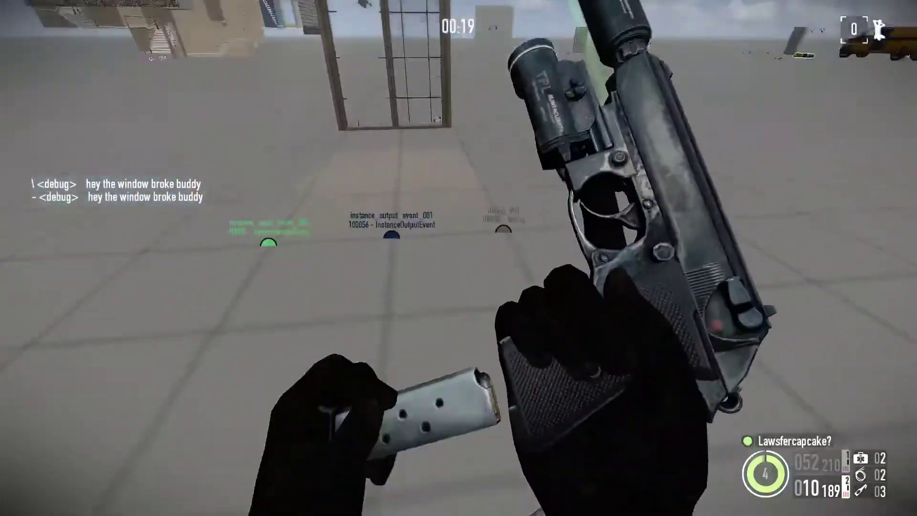
# Examine the damaged window and the InstanceOutputEvent and Debug elements in front of it.
pyautogui.press('w')
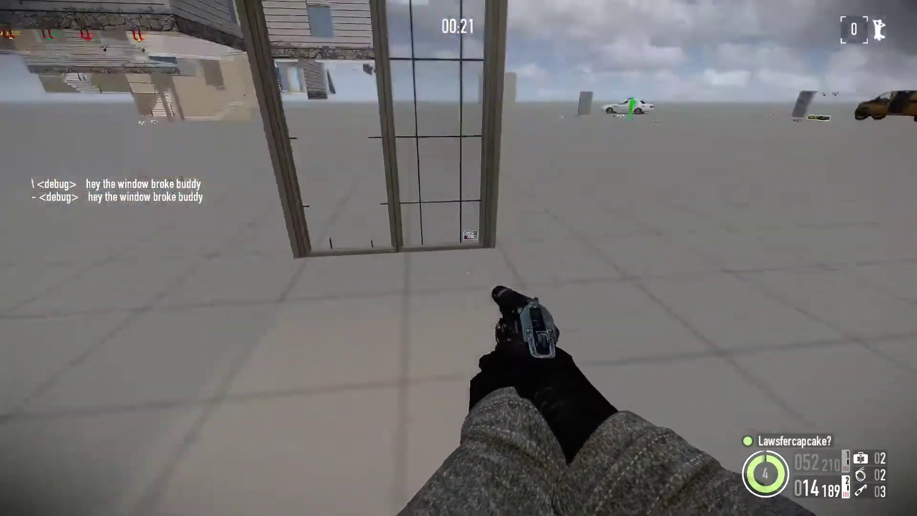
pyautogui.press('s')
pyautogui.press('w')
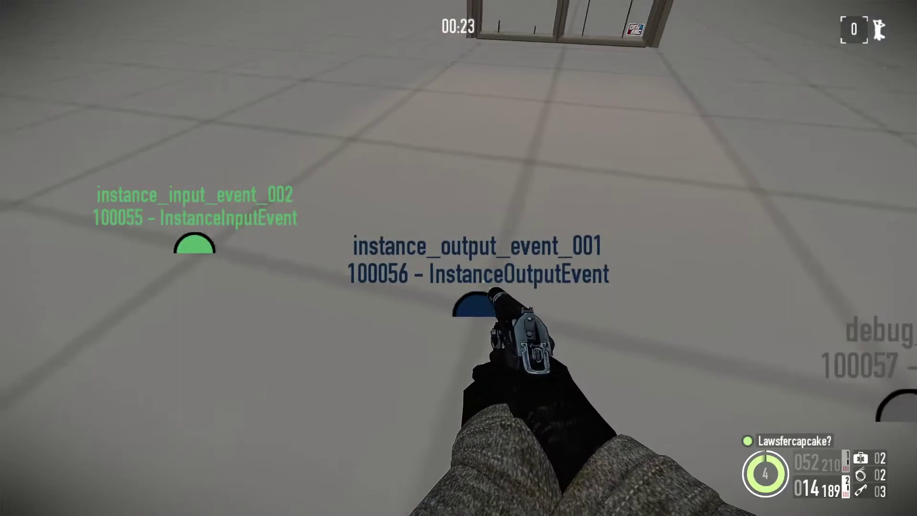
pyautogui.press('d')
pyautogui.press('s')
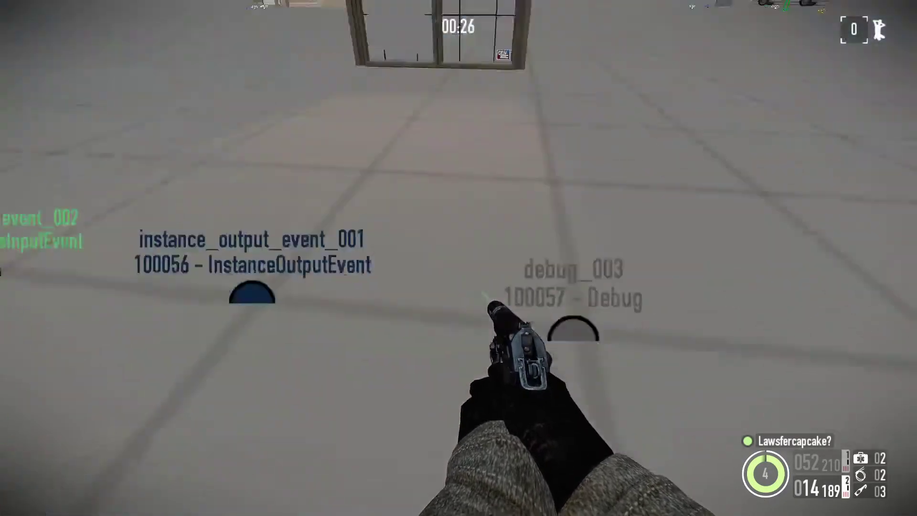
# Shoot out the window's remaining glass, reload the pistol and walk up to the empty frame.
pyautogui.click(458, 258)
pyautogui.click(458, 258)
pyautogui.click(459, 258)
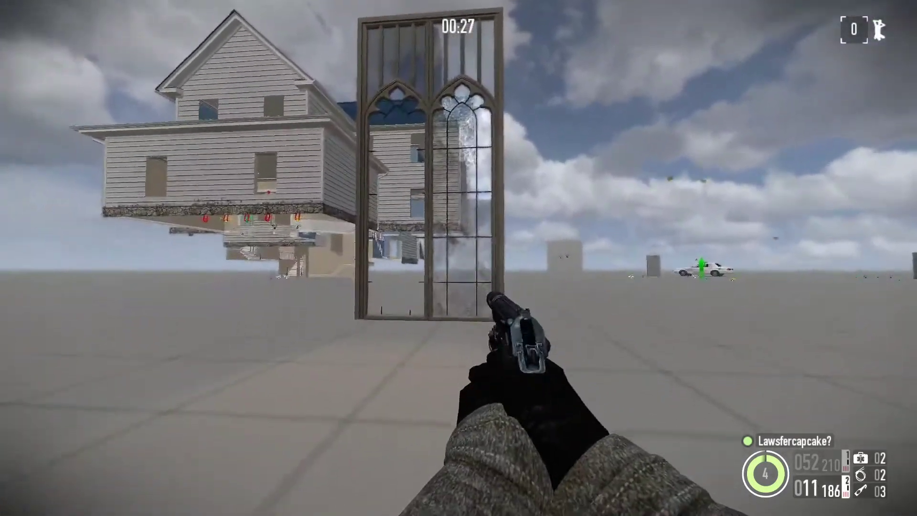
pyautogui.click(458, 258)
pyautogui.press('a')
pyautogui.press('r')
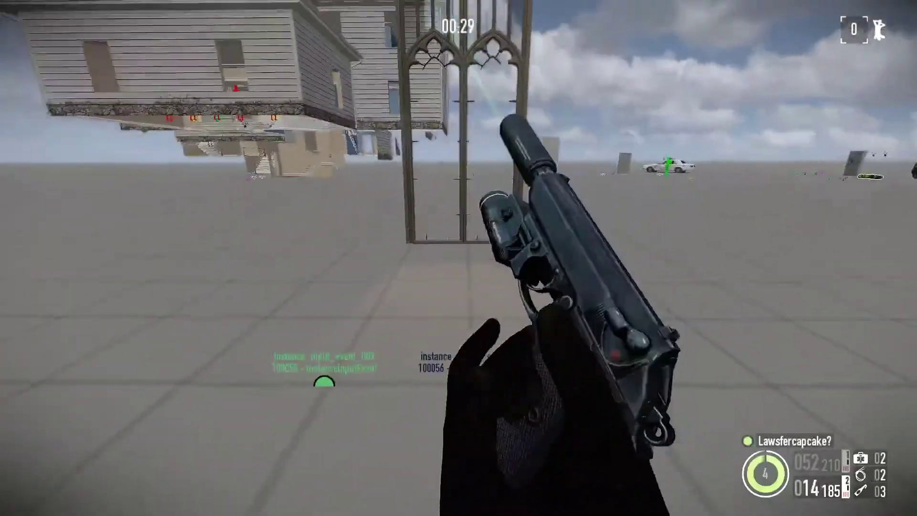
pyautogui.press('w')
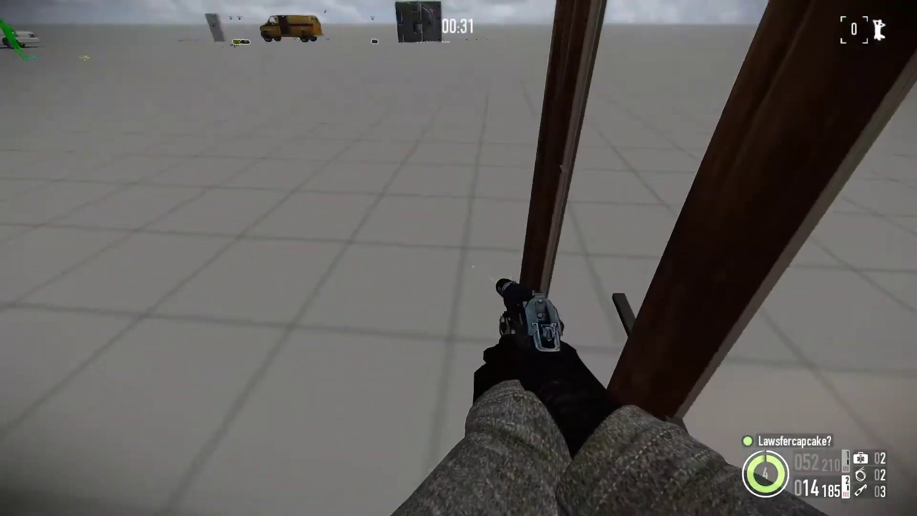
# Look over the shot-out window frame from the other side and leave the playtest for the level editor.
pyautogui.press('w')
pyautogui.press('w')
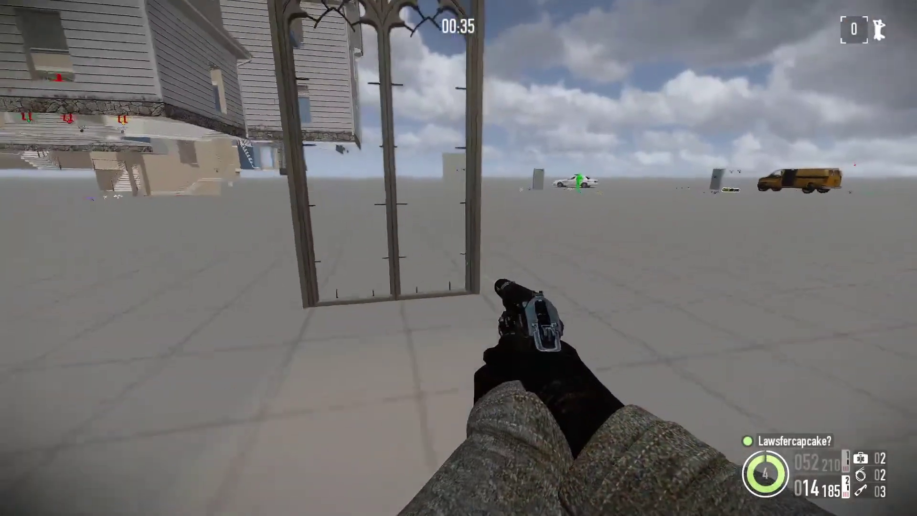
pyautogui.press('Escape')
pyautogui.click(847, 74)
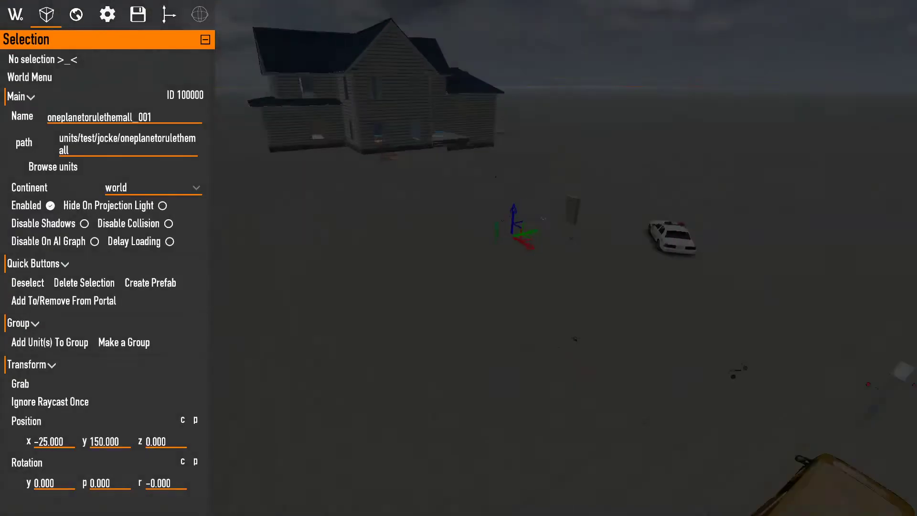
# Select the sah_window_001 instance in the level.
pyautogui.hotkey('shift', 'w')
pyautogui.rightClick(500, 272)
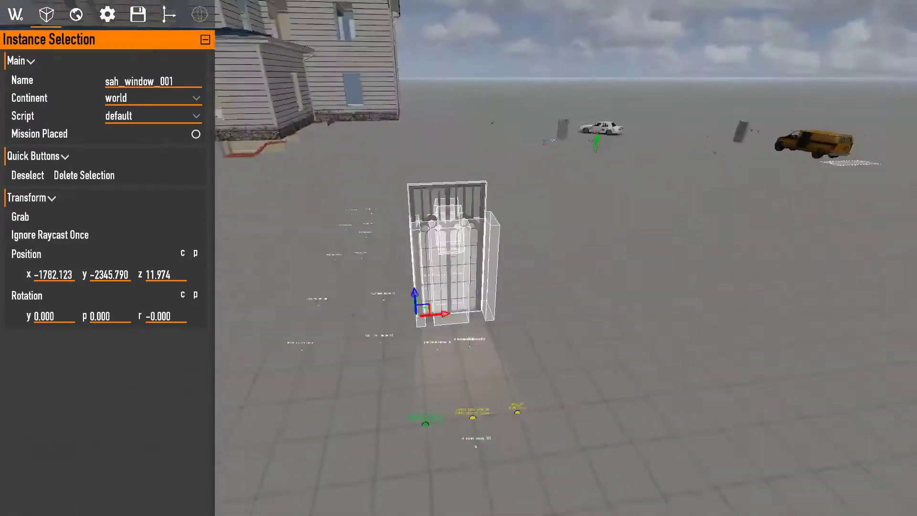
pyautogui.click(551, 320)
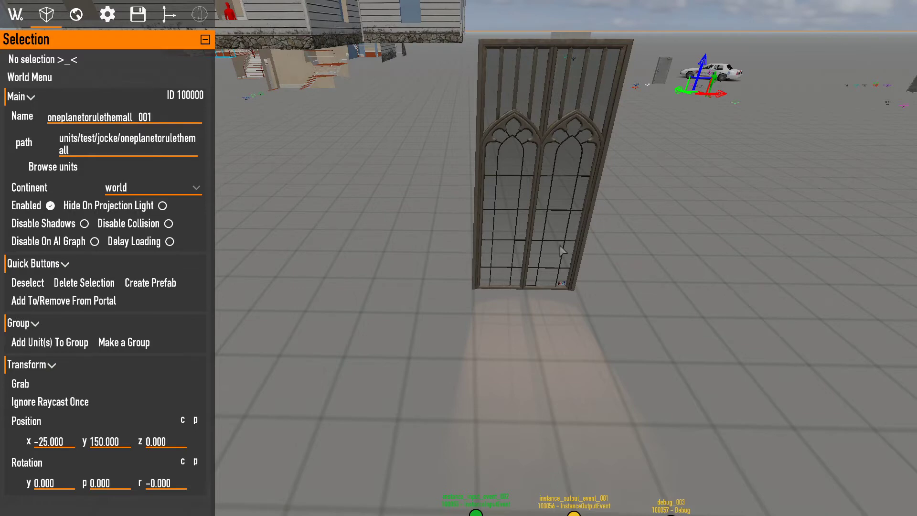
pyautogui.click(525, 207)
pyautogui.click(590, 319)
pyautogui.click(533, 236)
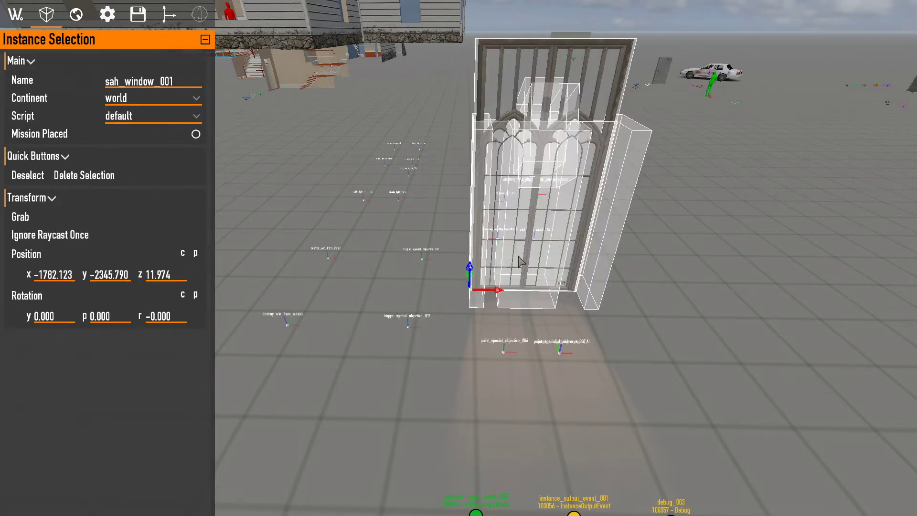
# Examine the units and elements contained in the selected window instance from above, far away and close up.
pyautogui.click(512, 344)
pyautogui.click(512, 215)
pyautogui.moveTo(513, 215); pyautogui.dragTo(421, 387, button='right')
pyautogui.press('w')
pyautogui.press('s')
pyautogui.press('w')
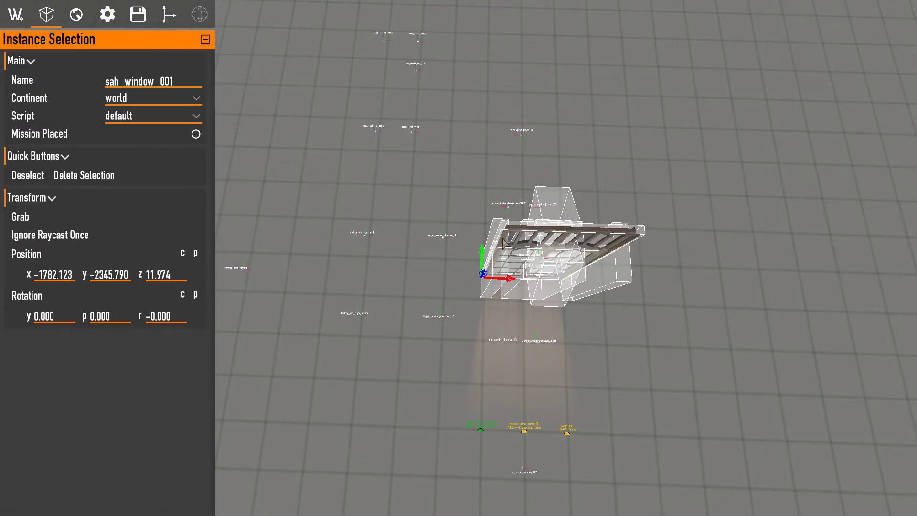
pyautogui.scroll(-10, 509, 244)
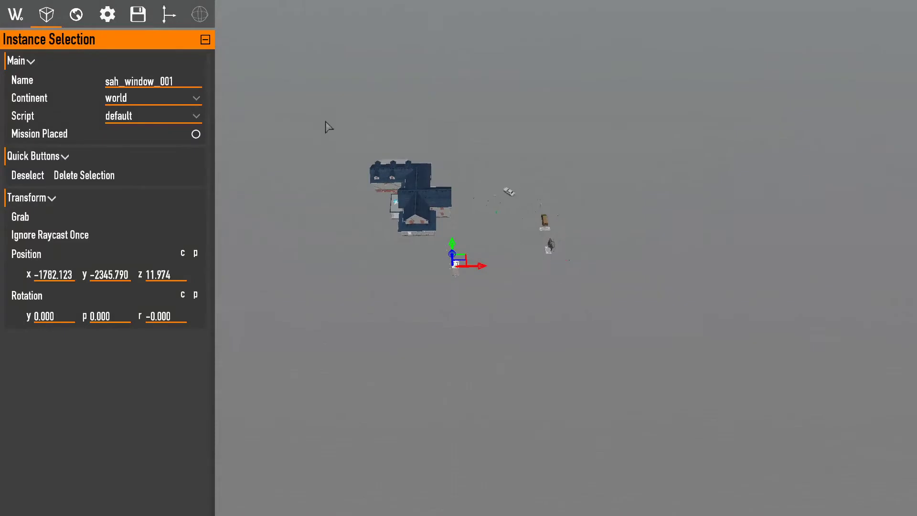
pyautogui.scroll(10, 554, 268)
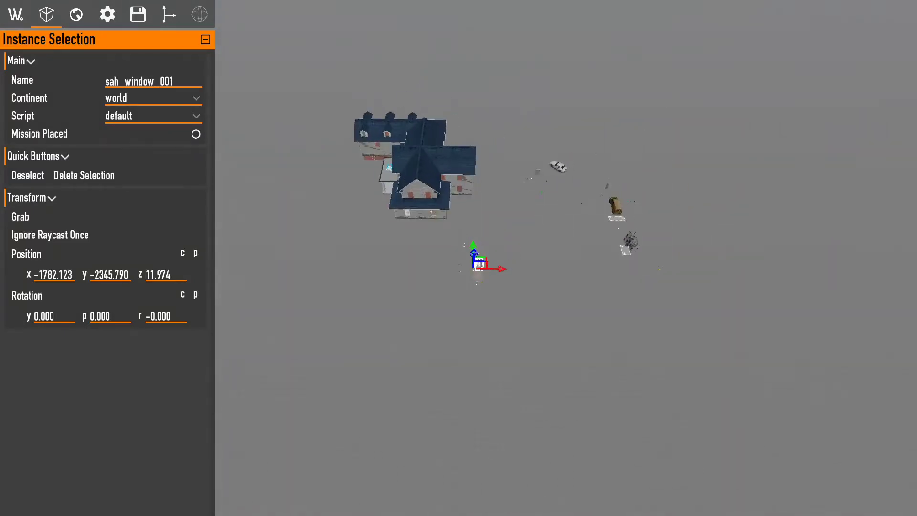
pyautogui.scroll(3, 695, 329)
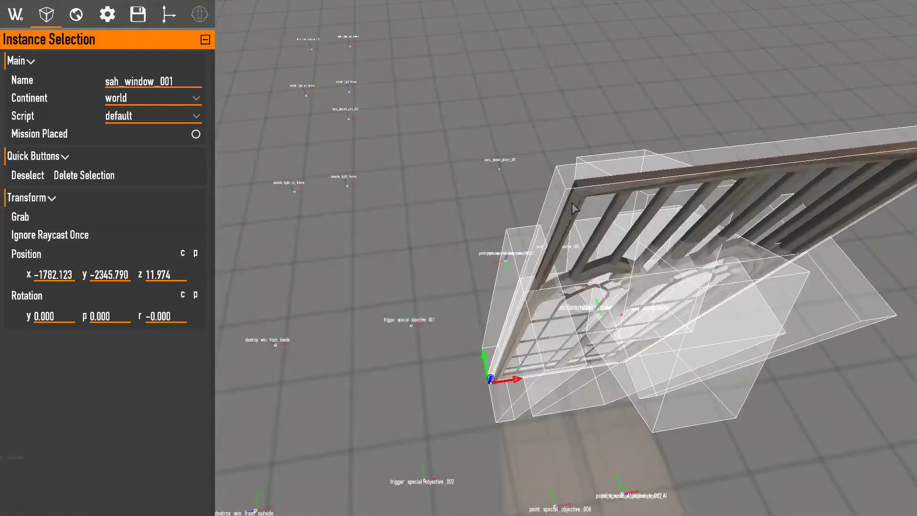
pyautogui.scroll(-5, 575, 208)
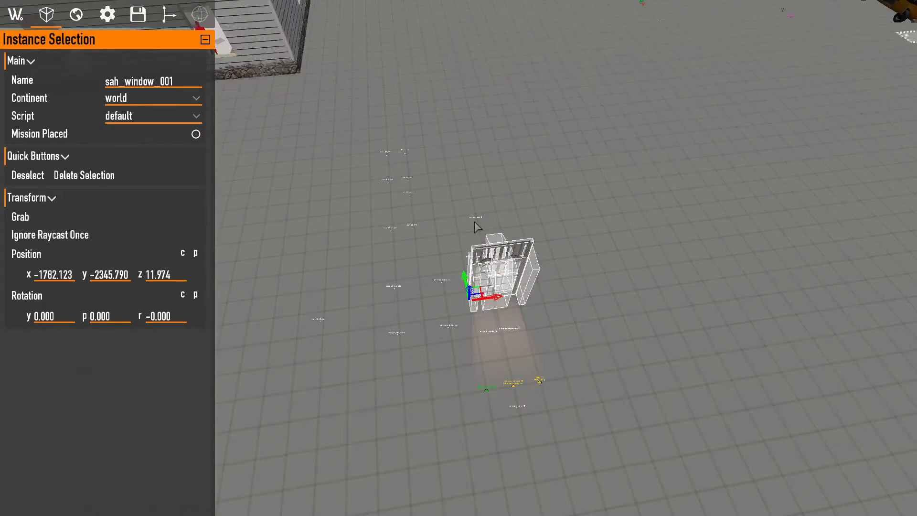
pyautogui.moveTo(475, 222)
pyautogui.mouseDown(button='right')
pyautogui.moveTo(485, 237)
pyautogui.moveTo(382, 258)
pyautogui.moveTo(482, 172)
pyautogui.moveTo(454, 167)
pyautogui.moveTo(477, 227)
pyautogui.mouseUp(button='right')
pyautogui.click(69, 14)
pyautogui.click(59, 115)
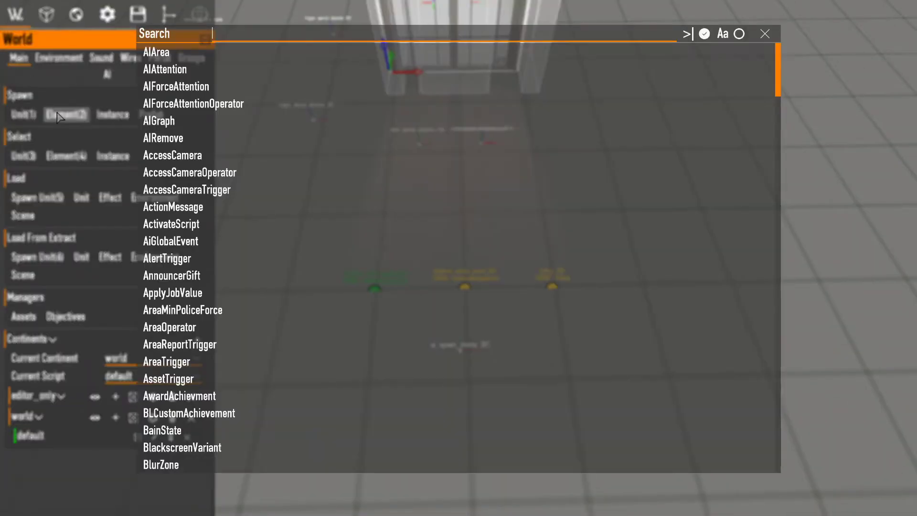
pyautogui.press('Escape')
# Set the sah_window_001 event in the InstanceInputEvent element in front of the window to shutters_in_place.
pyautogui.click(365, 290)
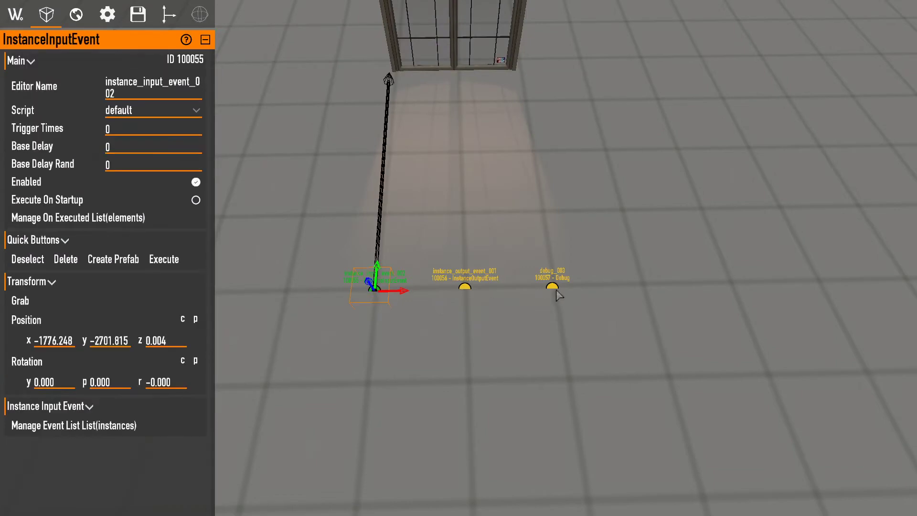
pyautogui.click(458, 286)
pyautogui.click(371, 288)
pyautogui.press('s')
pyautogui.press('w')
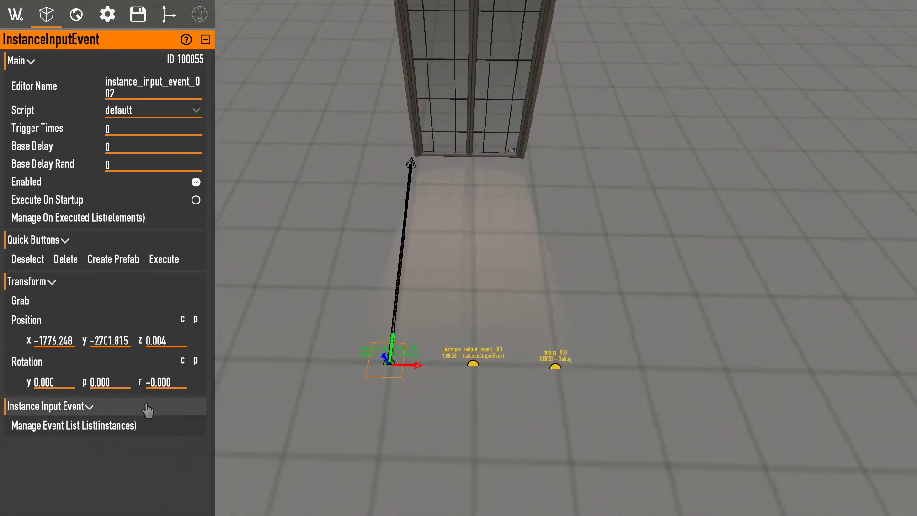
pyautogui.click(143, 423)
pyautogui.click(145, 427)
pyautogui.click(668, 74)
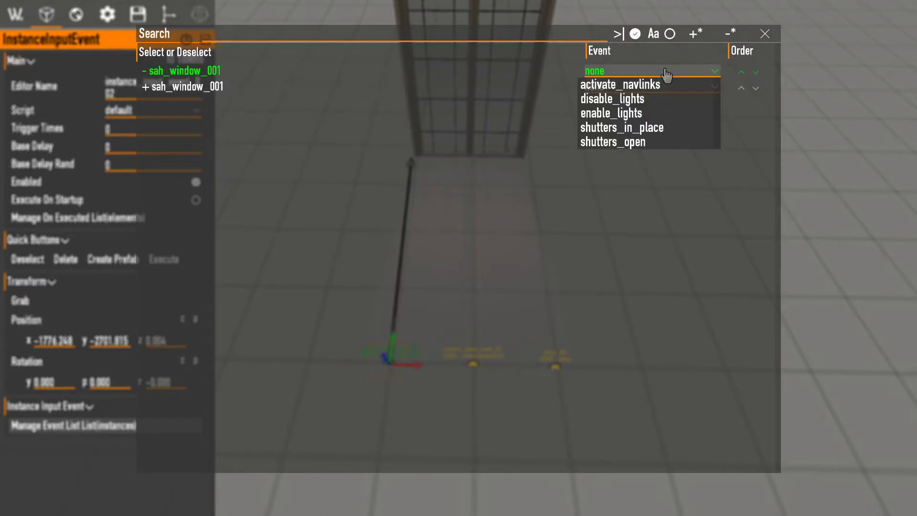
pyautogui.click(629, 142)
pyautogui.press('Escape')
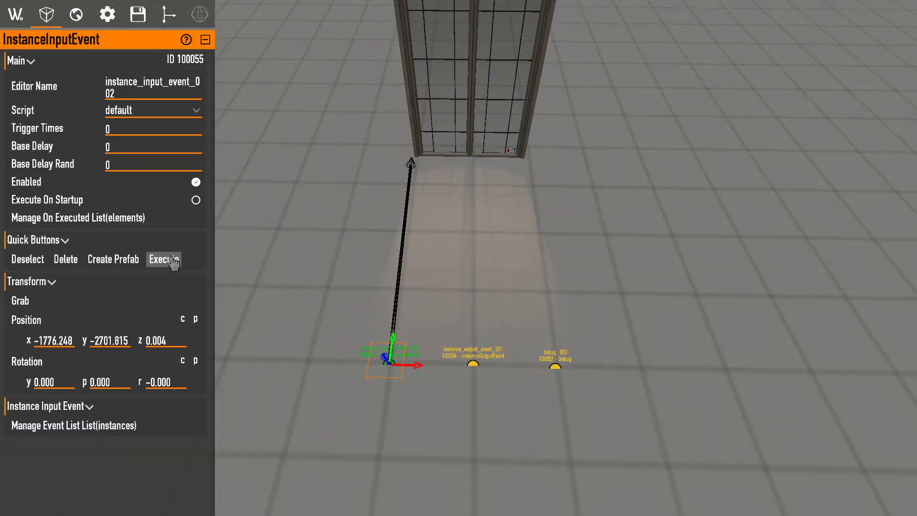
# Add a second sah_window_001 entry to the InstanceInputEvent's event list and choose an event for it.
pyautogui.moveTo(349, 186); pyautogui.dragTo(337, 119, button='right')
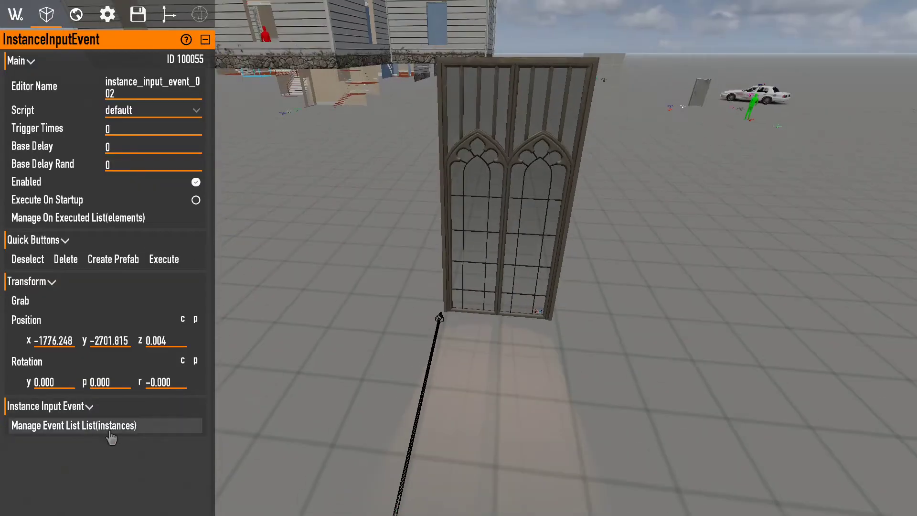
pyautogui.click(73, 426)
pyautogui.click(303, 97)
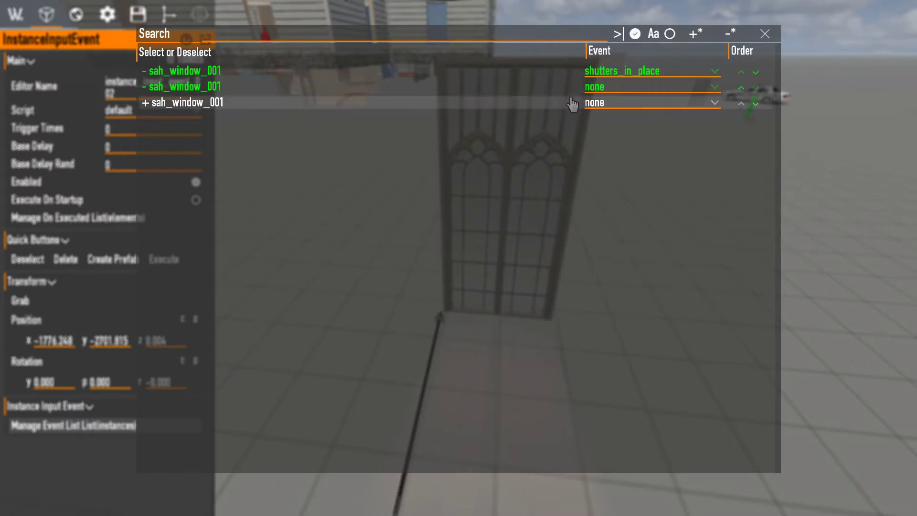
pyautogui.click(652, 91)
pyautogui.click(641, 158)
pyautogui.press('Escape')
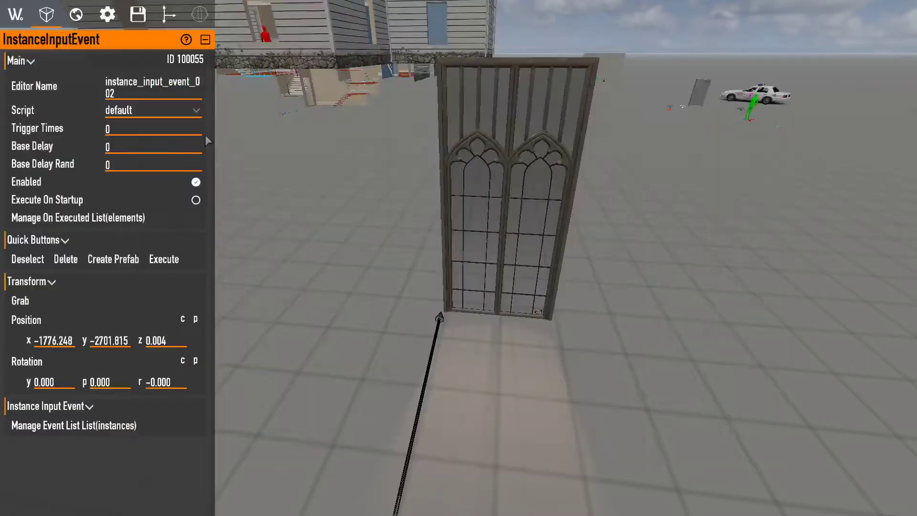
# Remove the second sah_window_001 entry from the InstanceInputEvent's event list.
pyautogui.click(125, 428)
pyautogui.click(278, 86)
pyautogui.press('Escape')
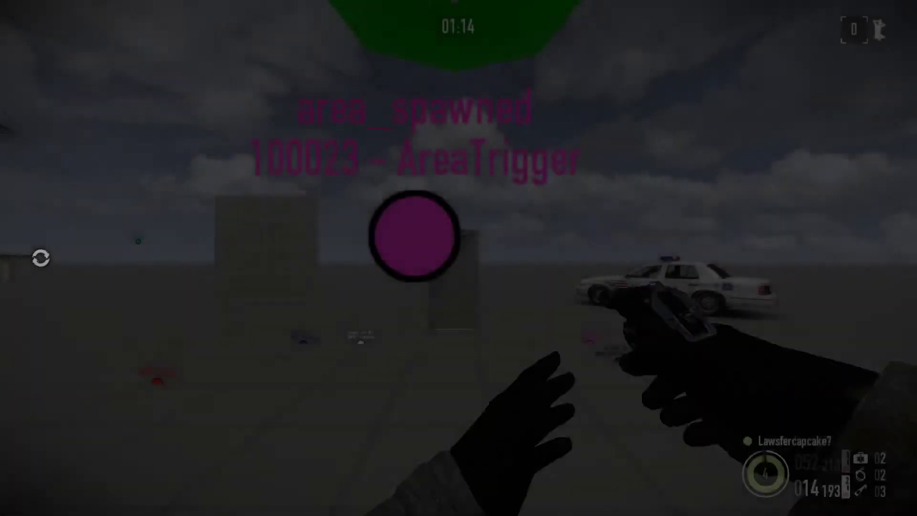
# Approach the window in the playtest and execute the InstanceInputEvent element to test its shutters_in_place event.
pyautogui.press('w')
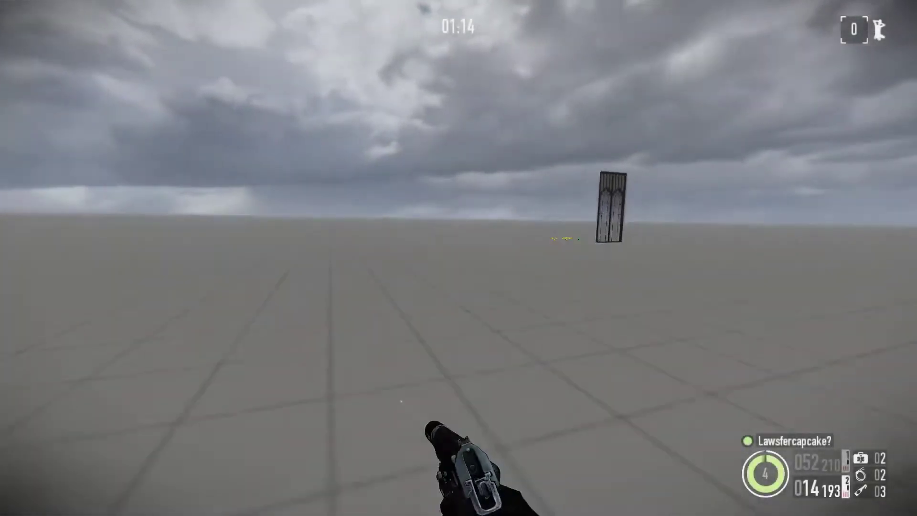
pyautogui.press('w')
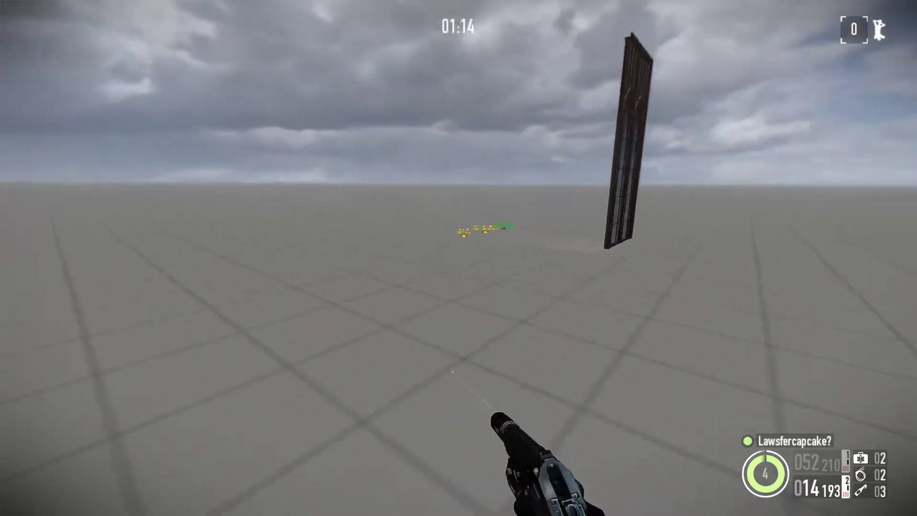
pyautogui.press('F10')
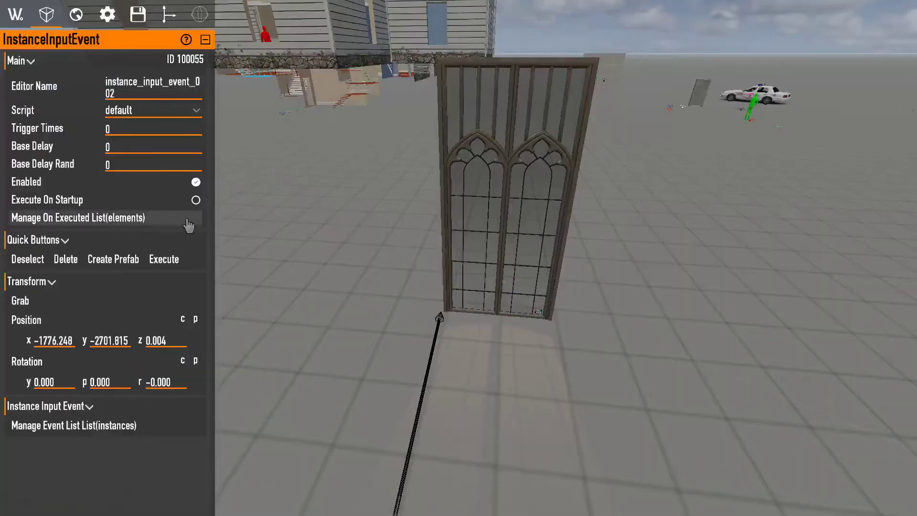
pyautogui.click(166, 265)
pyautogui.press('F10')
pyautogui.press('F10')
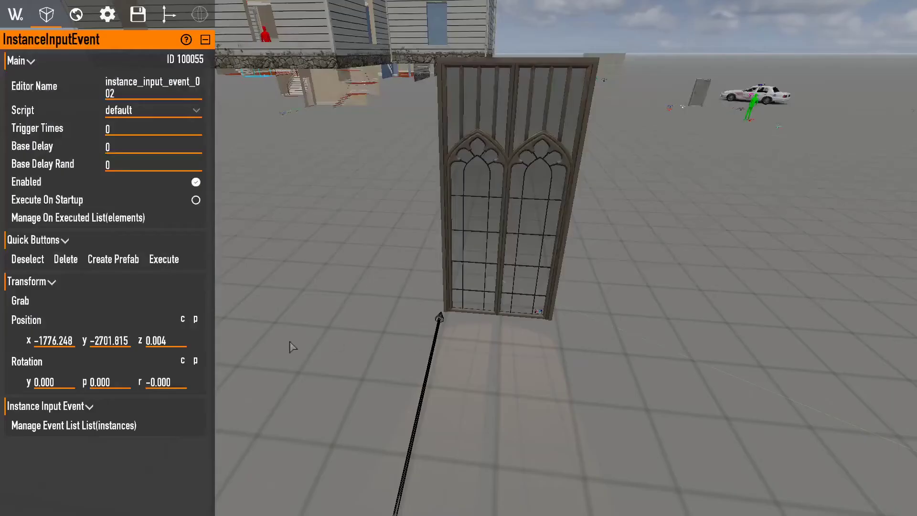
# Change the InstanceInputEvent's event for sah_window_001 to disable_lights and close the event list.
pyautogui.click(143, 425)
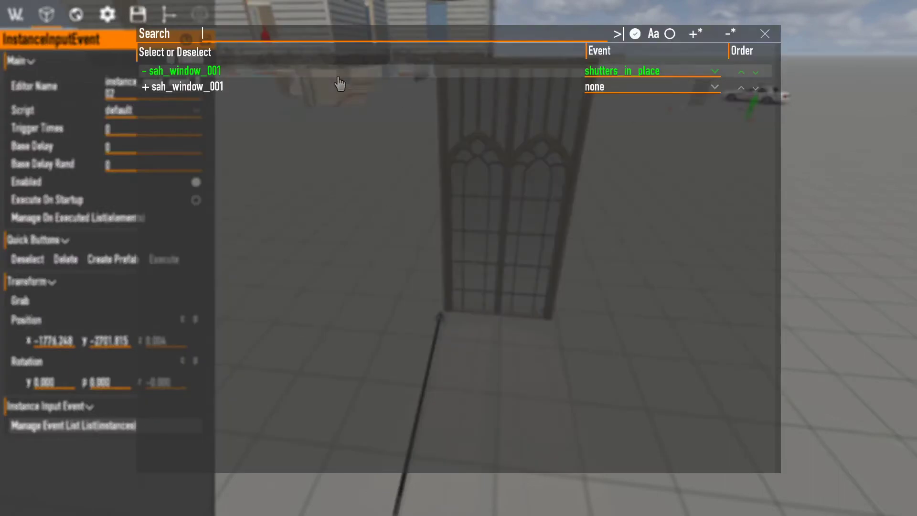
pyautogui.click(652, 72)
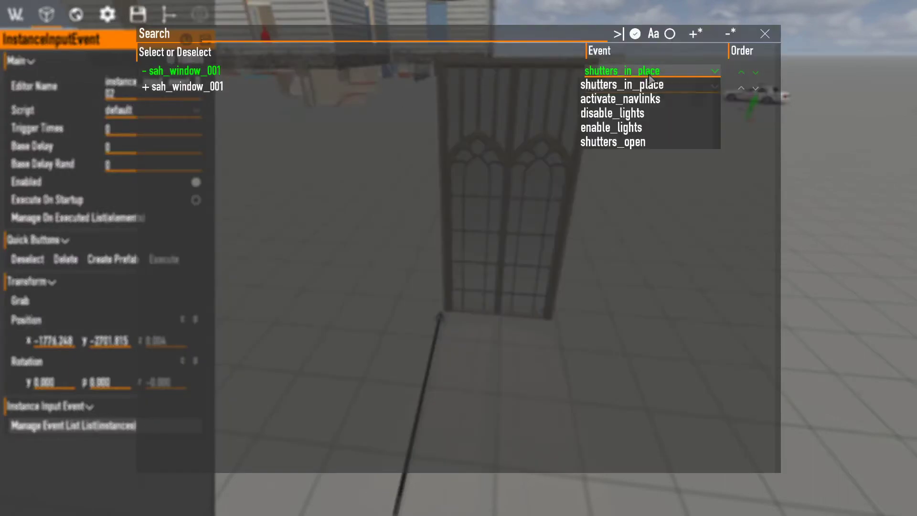
pyautogui.click(658, 112)
pyautogui.press('F10')
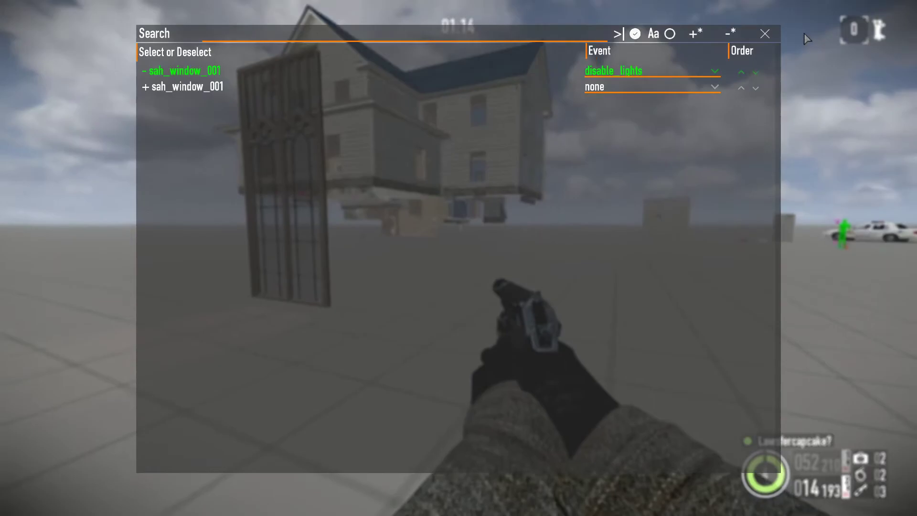
pyautogui.click(767, 33)
# Execute the InstanceInputEvent to test disable_lights, check the window with a few shots in the playtest, and leave the game.
pyautogui.press('F10')
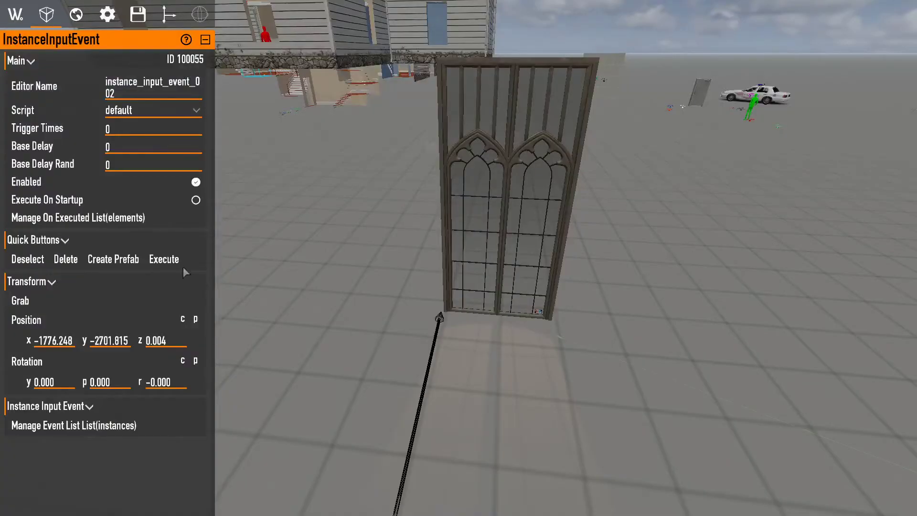
pyautogui.click(164, 259)
pyautogui.press('F10')
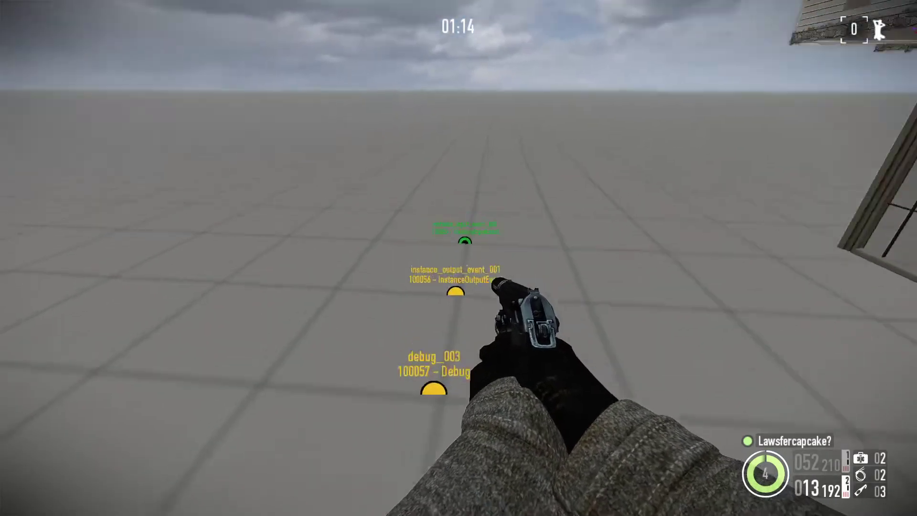
pyautogui.click(459, 258)
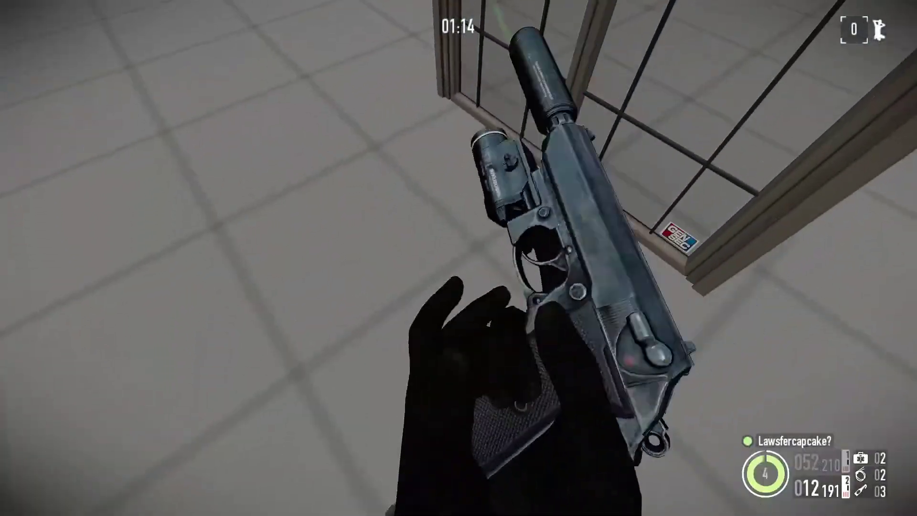
pyautogui.click(459, 258)
pyautogui.press('s')
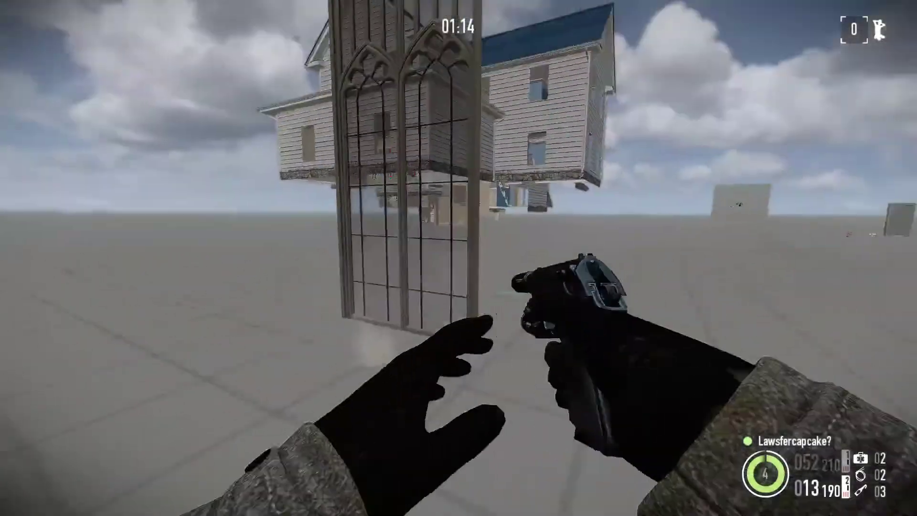
pyautogui.press('Escape')
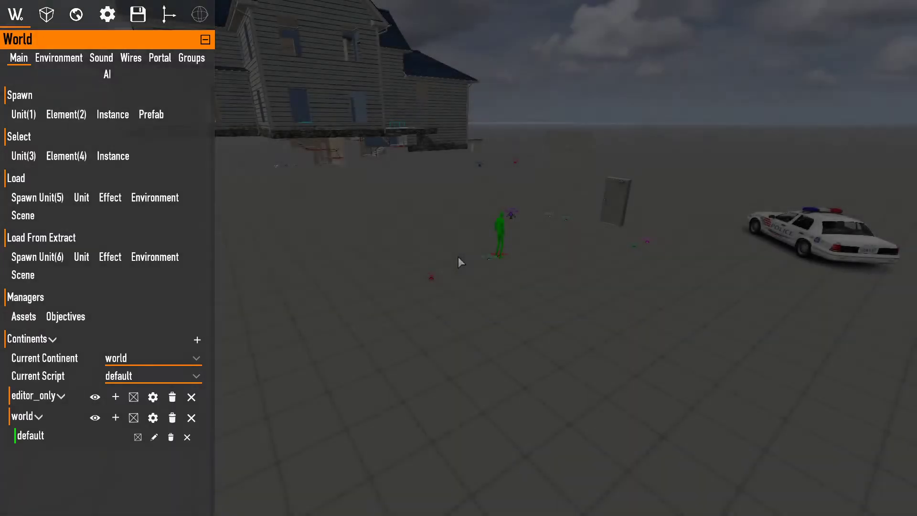
# Spawn an InstancePoint element on the floor beside the window's existing elements, at about x -1174, y -2698.
pyautogui.press('s')
pyautogui.moveTo(458, 257); pyautogui.dragTo(458, 430, button='right')
pyautogui.press('w')
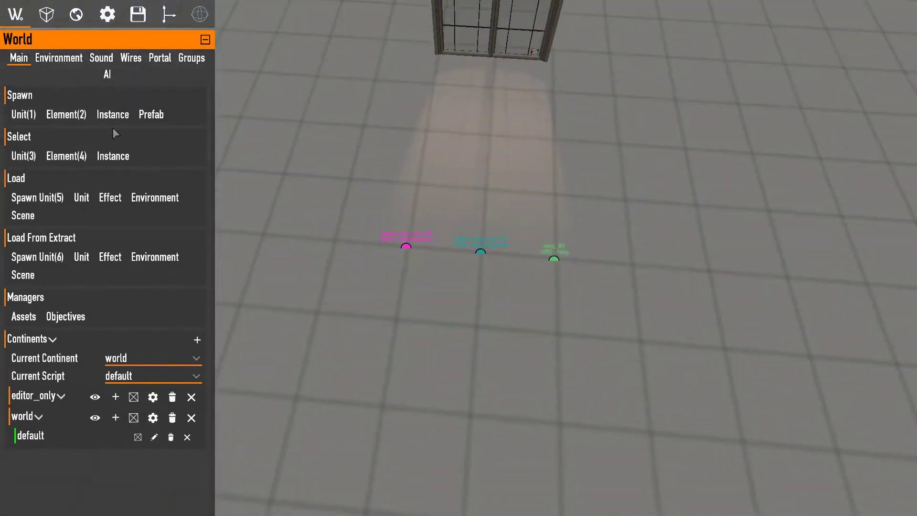
pyautogui.click(52, 113)
pyautogui.write('inst')
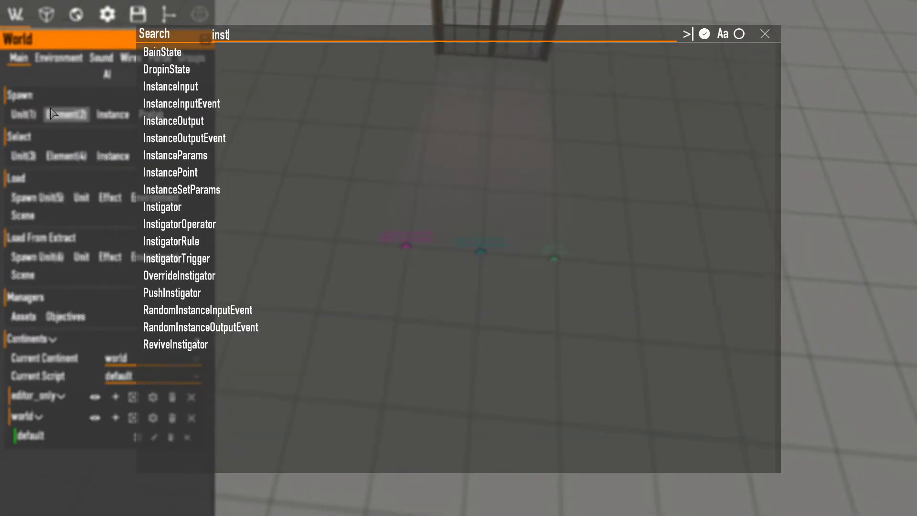
pyautogui.write('ance')
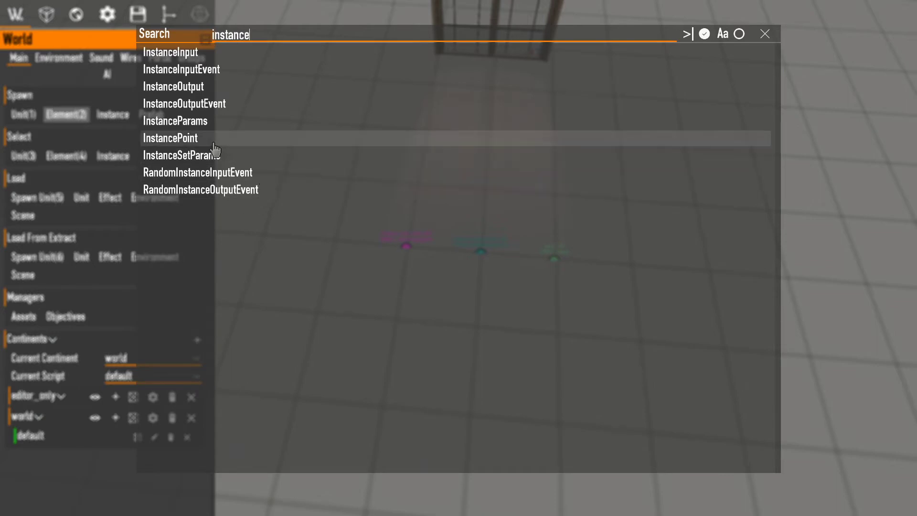
pyautogui.click(193, 140)
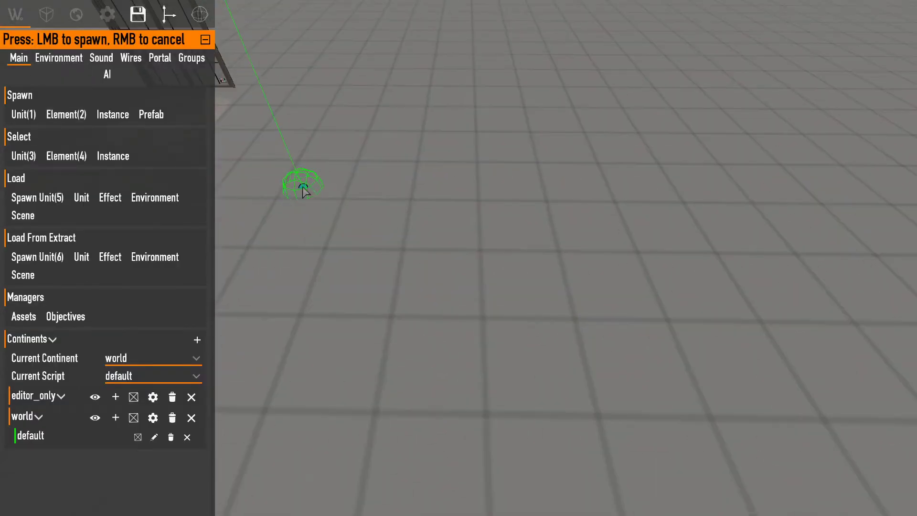
pyautogui.click(411, 204)
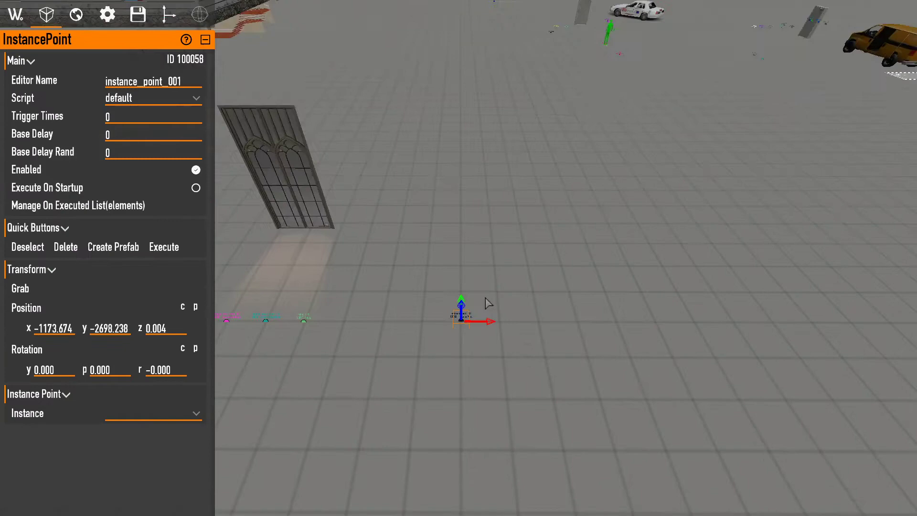
# Spawn an InstanceInput element on the floor in front of the InstancePoint, at about x -1169, y -3000.
pyautogui.click(16, 14)
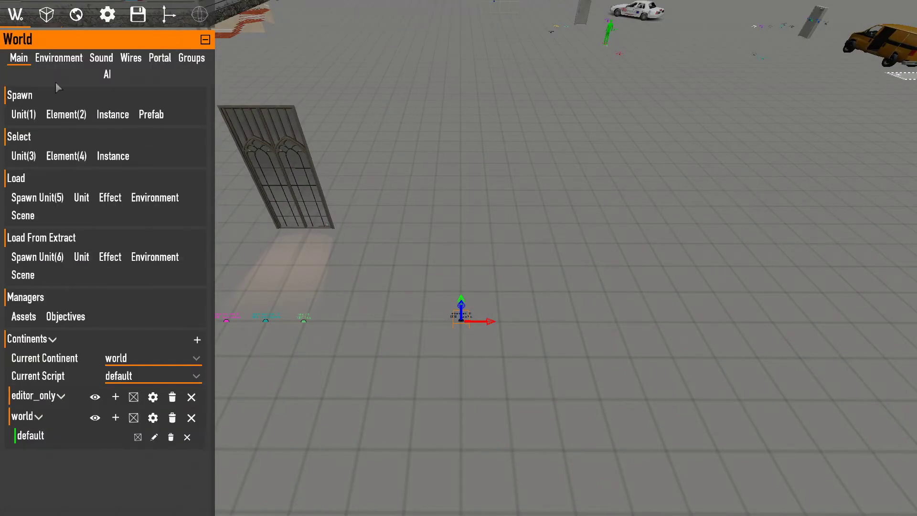
pyautogui.click(72, 118)
pyautogui.write('ins')
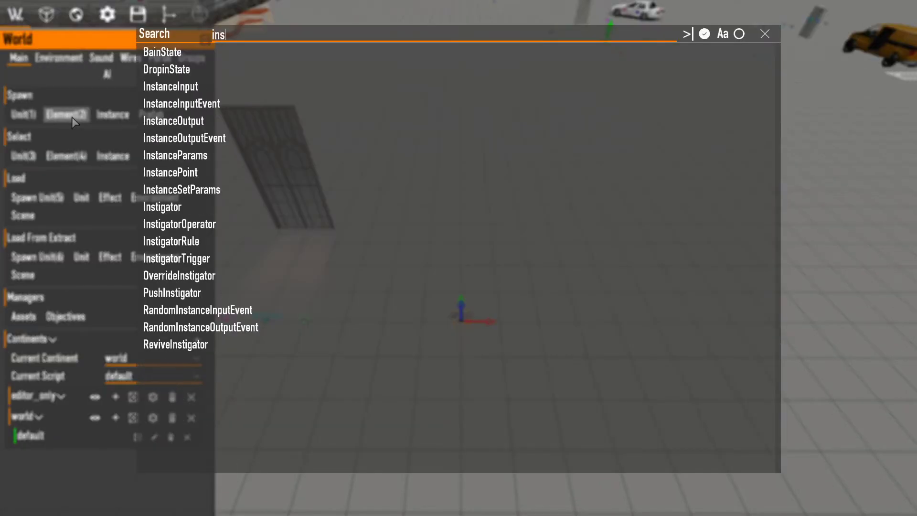
pyautogui.write('tance')
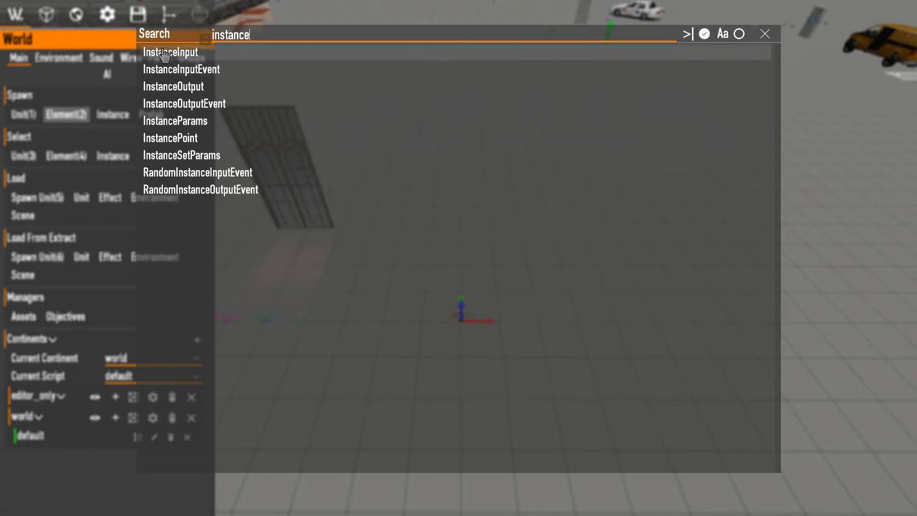
pyautogui.click(210, 87)
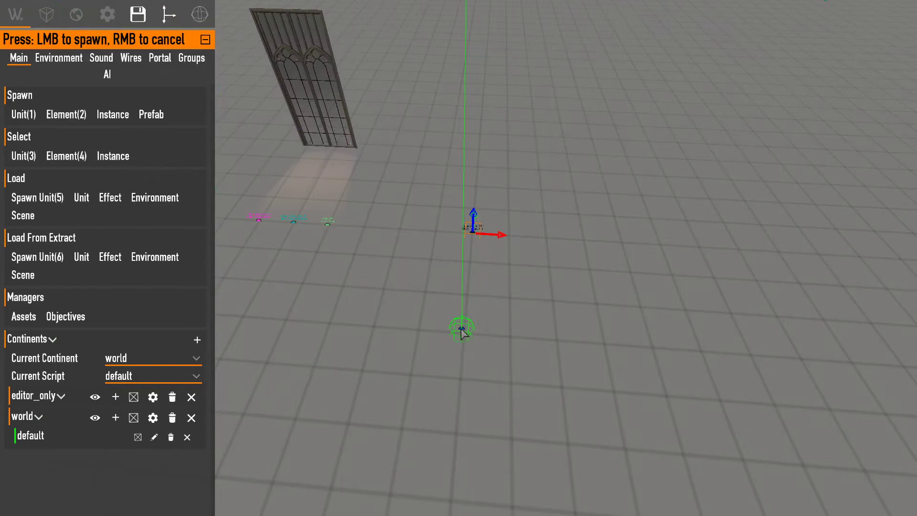
pyautogui.click(467, 337)
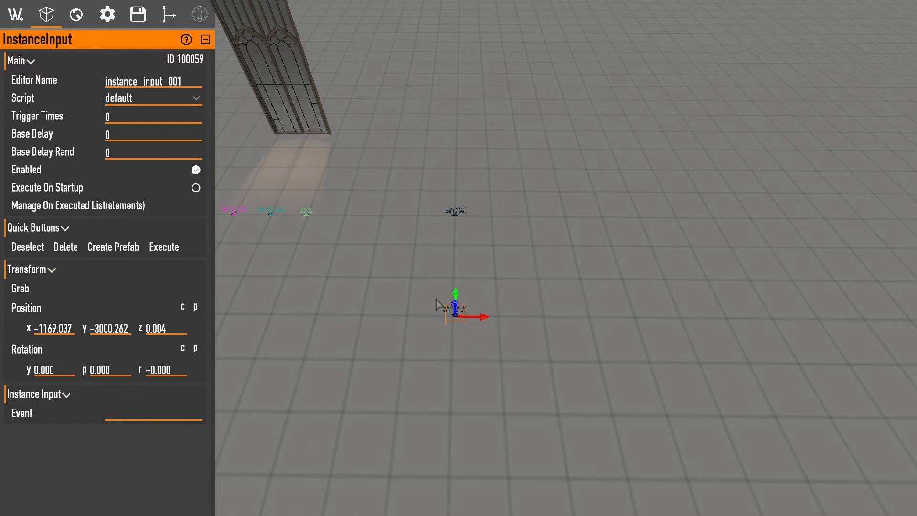
# Check which events the InstanceInputEvent offers for sah_window_001, leaving its event list unchanged.
pyautogui.click(238, 213)
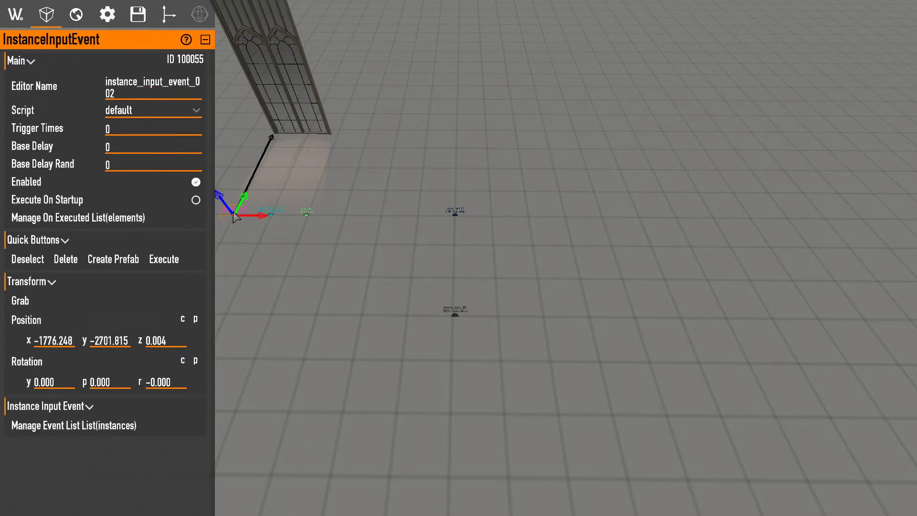
pyautogui.click(122, 425)
pyautogui.click(612, 72)
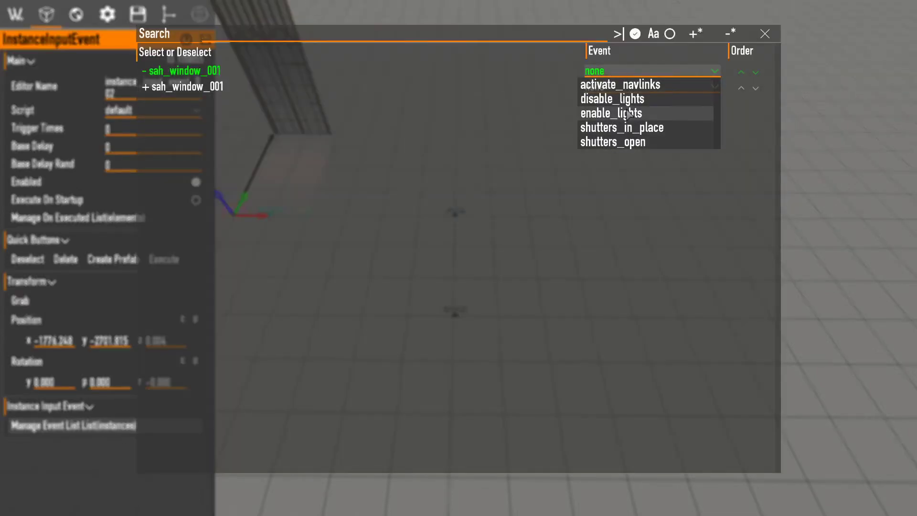
pyautogui.press('Escape')
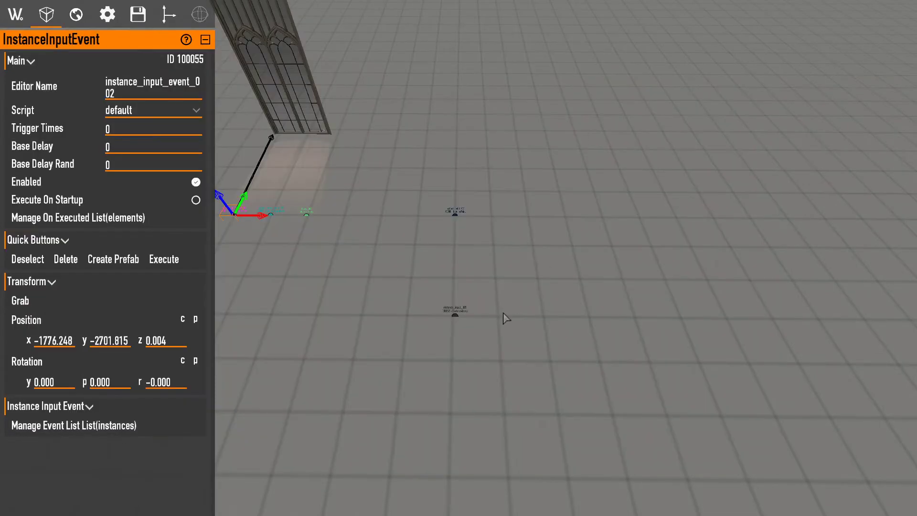
# Set the InstanceInput element's event to shutters_open.
pyautogui.click(449, 318)
pyautogui.click(133, 414)
pyautogui.write('shut')
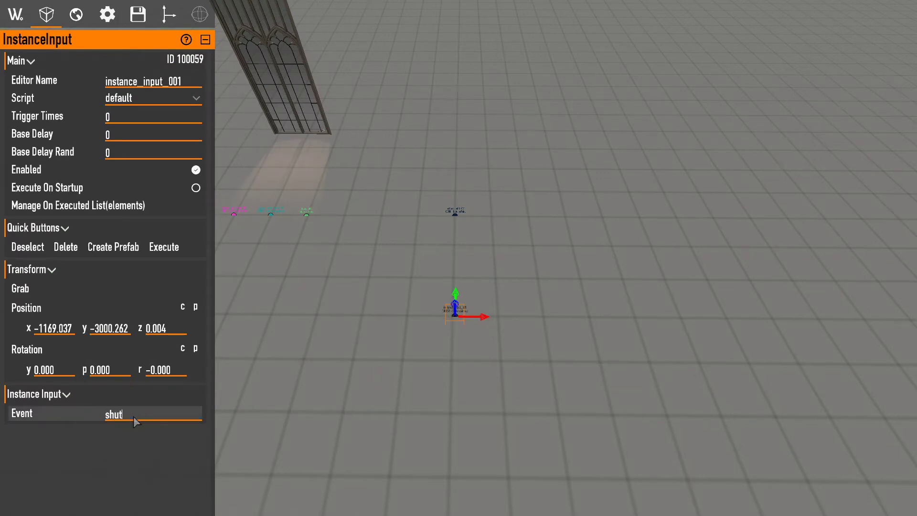
pyautogui.write('ters_open')
pyautogui.press('Return')
# Reopen the InstanceInputEvent's event list and look up the shutters_open option for sah_window_001.
pyautogui.moveTo(449, 379); pyautogui.dragTo(449, 361, button='right')
pyautogui.press('a')
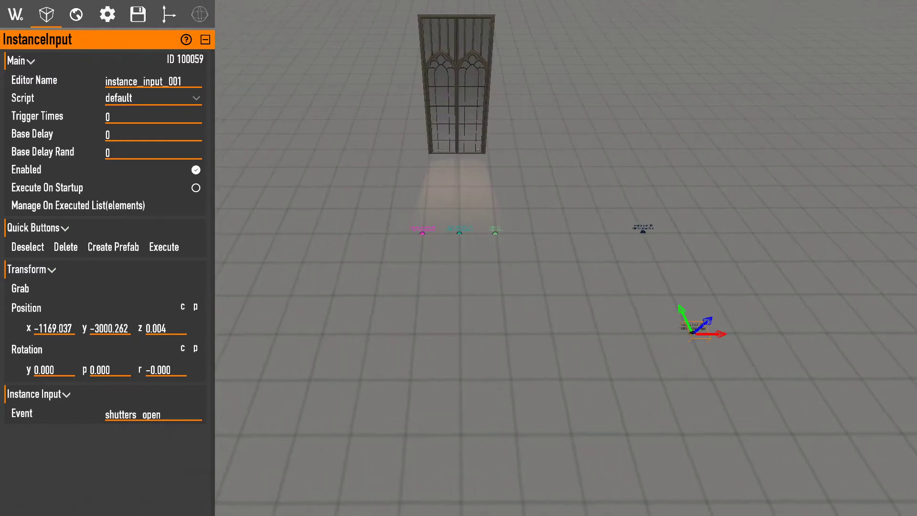
pyautogui.click(426, 233)
pyautogui.click(95, 425)
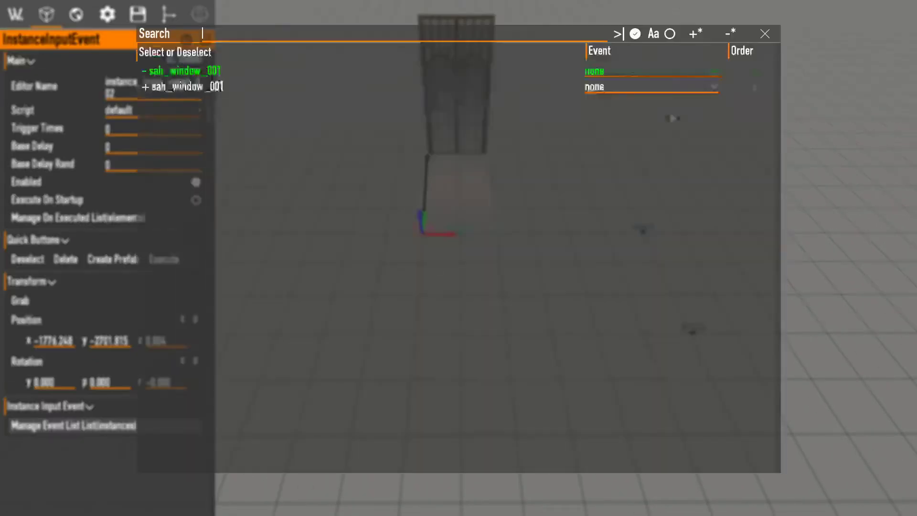
pyautogui.click(625, 75)
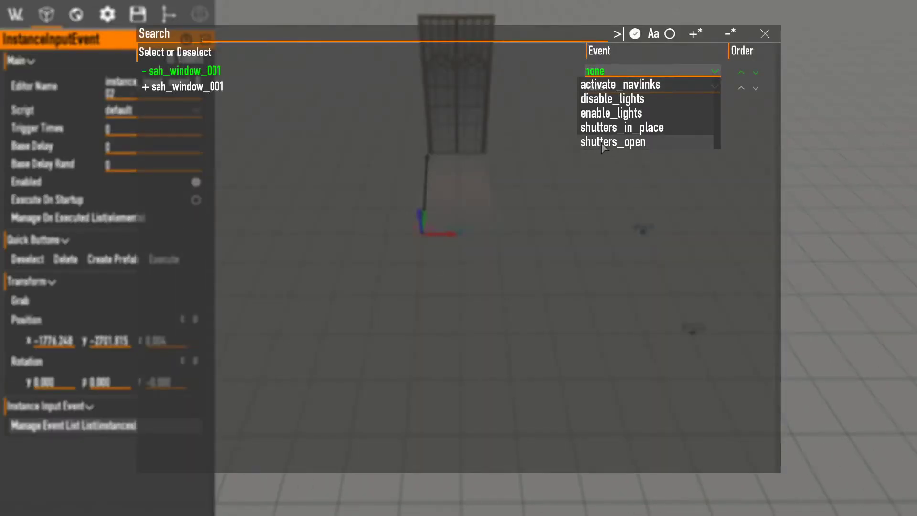
pyautogui.press('Escape')
# Compare the InstanceInput element's event setting with the InstanceInputEvent element linked to the window.
pyautogui.click(693, 330)
pyautogui.press('d')
pyautogui.moveTo(698, 342); pyautogui.dragTo(652, 349, button='right')
pyautogui.press('w')
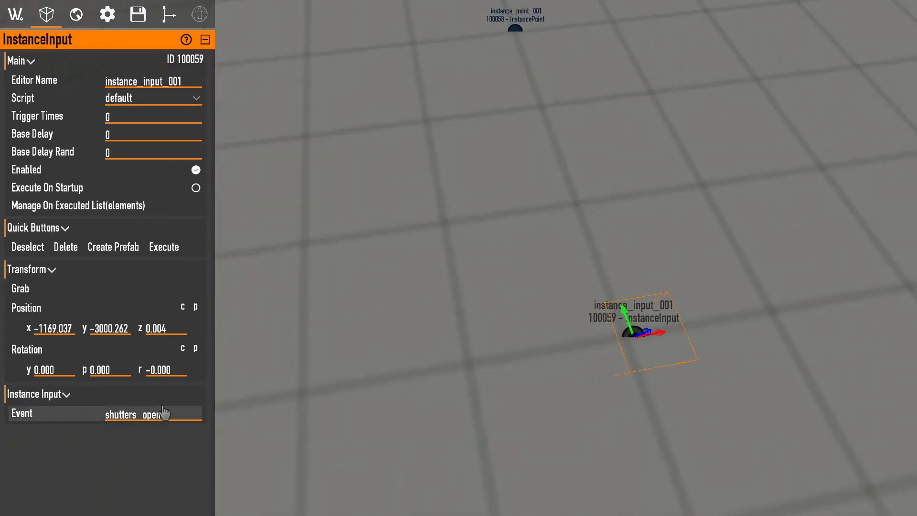
pyautogui.moveTo(163, 407); pyautogui.dragTo(159, 402, button='right')
pyautogui.press('s')
pyautogui.press('d')
pyautogui.moveTo(420, 261); pyautogui.dragTo(390, 243, button='right')
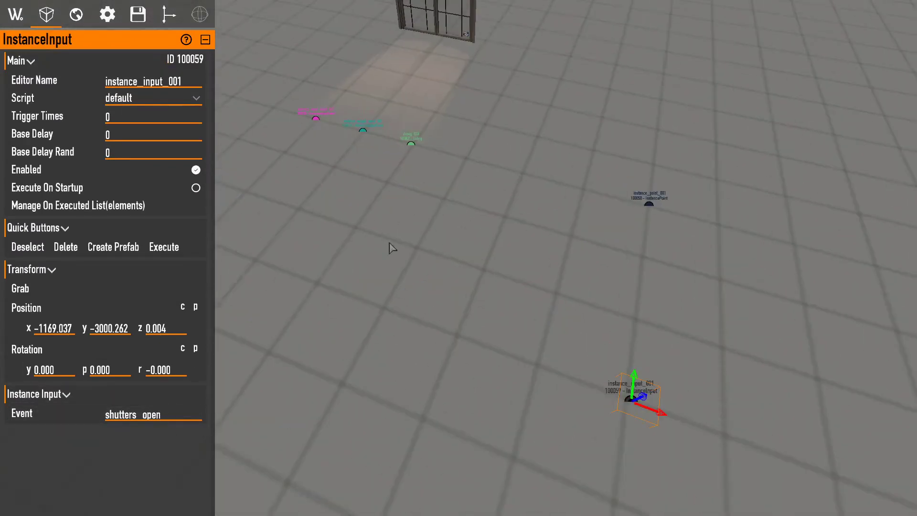
pyautogui.click(316, 119)
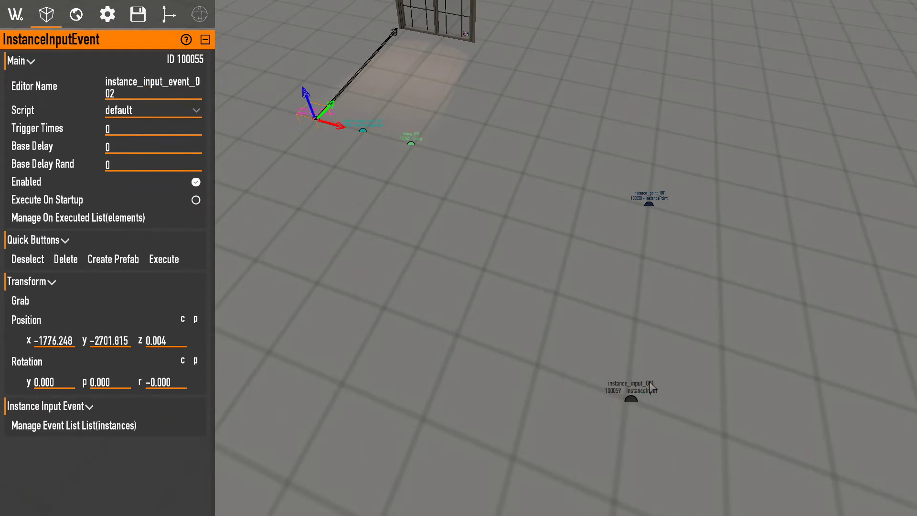
# Delete the InstanceInput element from the level.
pyautogui.click(636, 402)
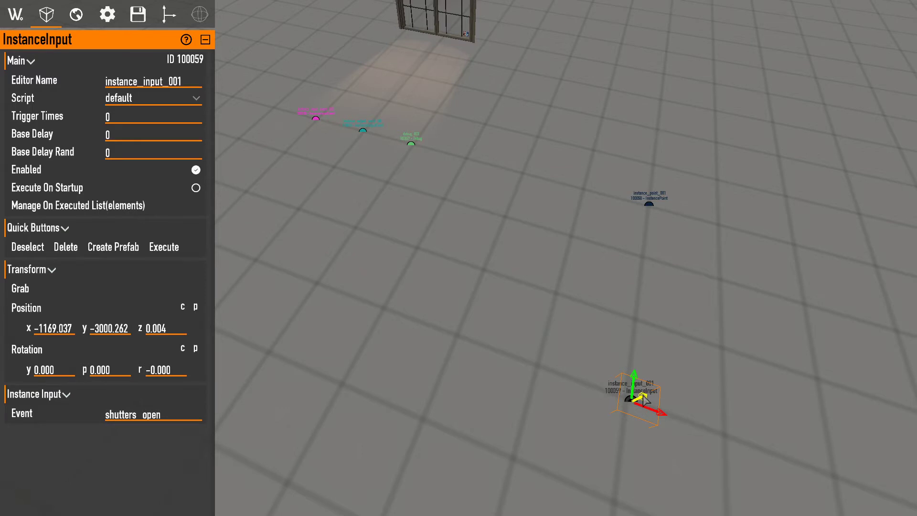
pyautogui.press('Delete')
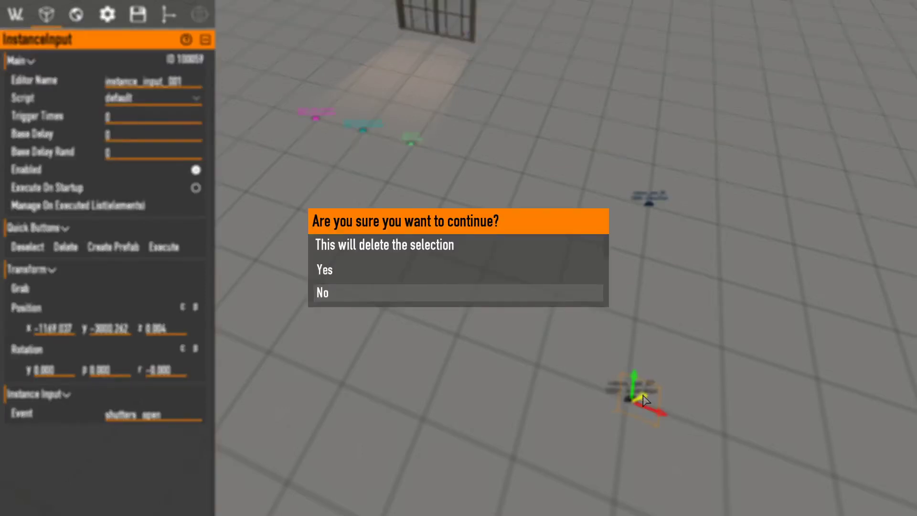
pyautogui.click(453, 274)
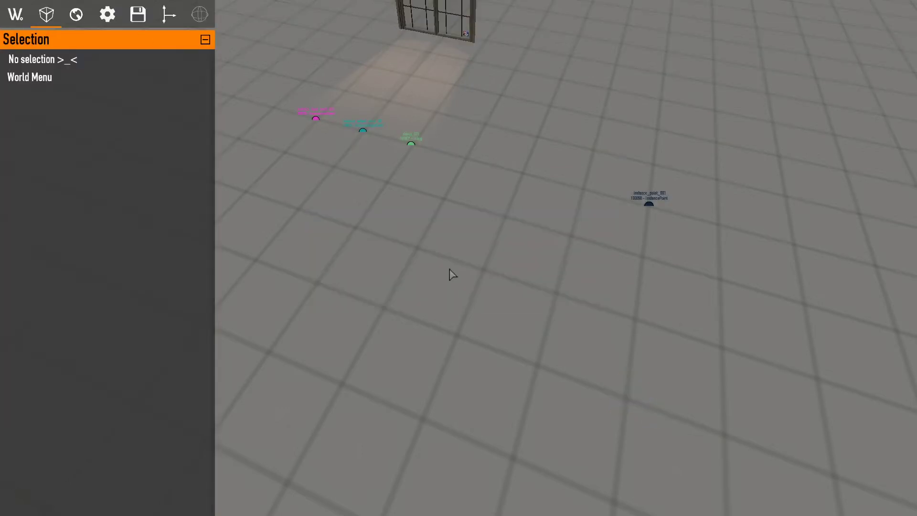
# Spawn an InstanceParams element on the floor near the InstancePoint, at about x -1270, y -2902.
pyautogui.click(2, 4)
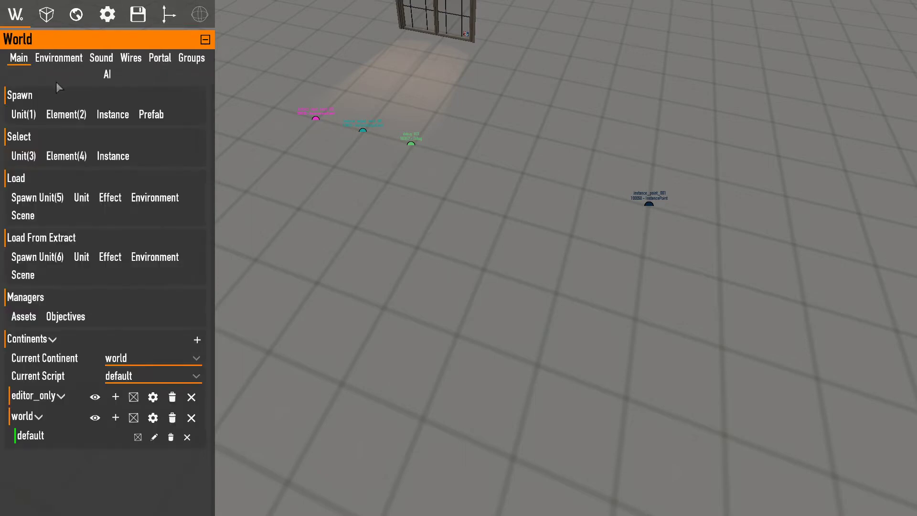
pyautogui.click(57, 114)
pyautogui.write('insta')
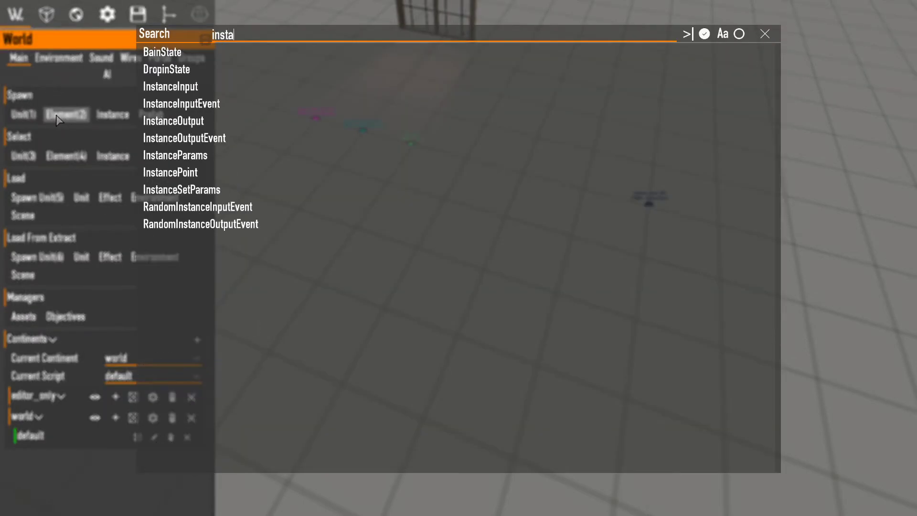
pyautogui.write('nce')
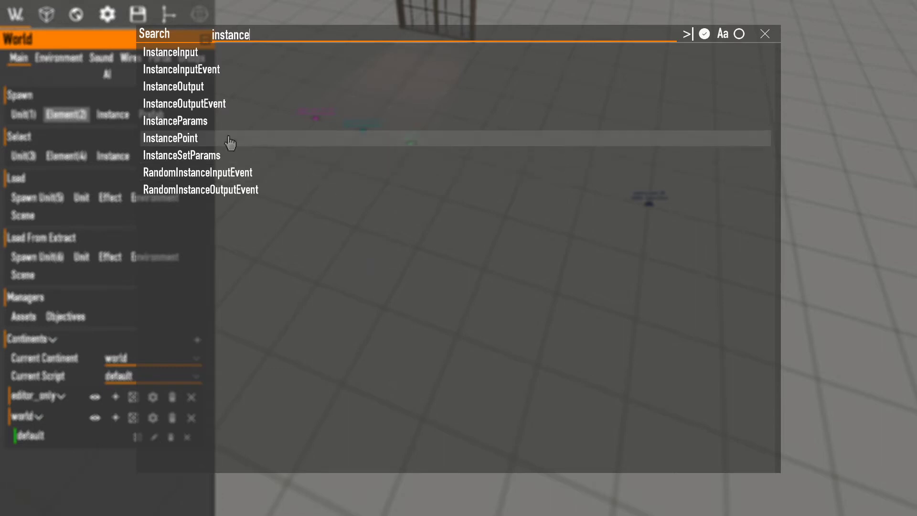
pyautogui.click(178, 123)
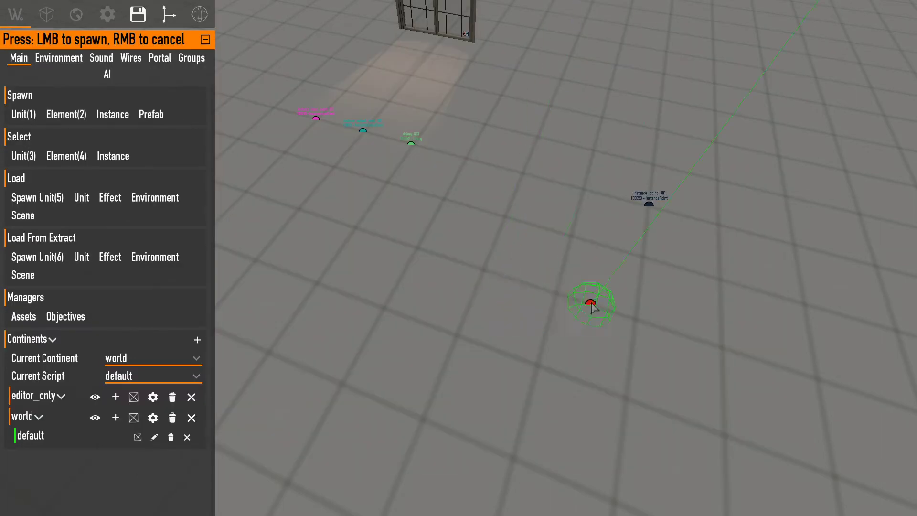
pyautogui.rightClick(559, 296)
# Spawn an InstanceSetParams element beside the InstanceParams, at about x -1073, y -2898.
pyautogui.click(16, 14)
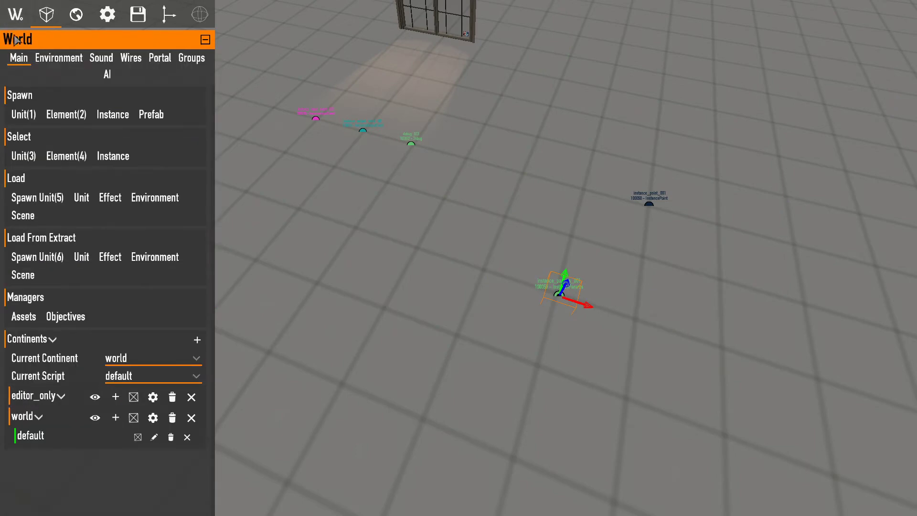
pyautogui.click(74, 116)
pyautogui.write('instanc')
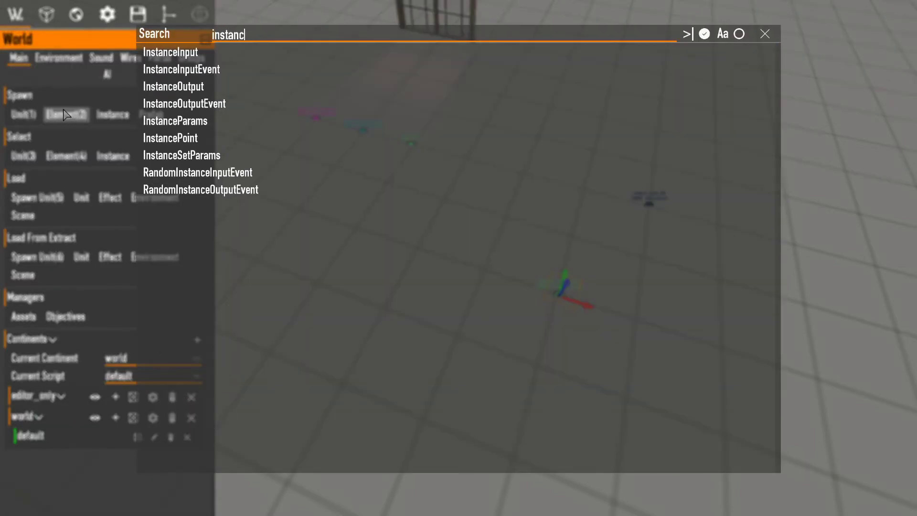
pyautogui.write('e')
pyautogui.click(171, 138)
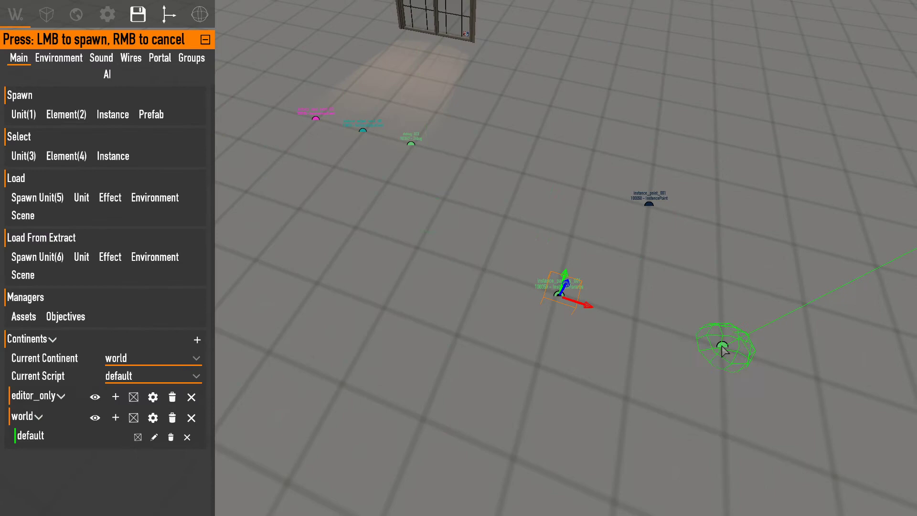
pyautogui.click(722, 352)
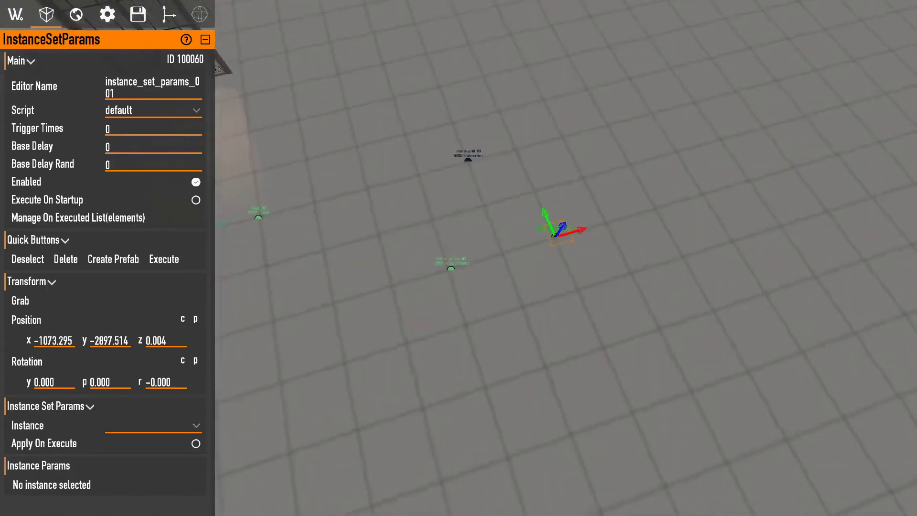
# Try to add an unnamed variable of type civilian to the InstanceParams element.
pyautogui.click(385, 260)
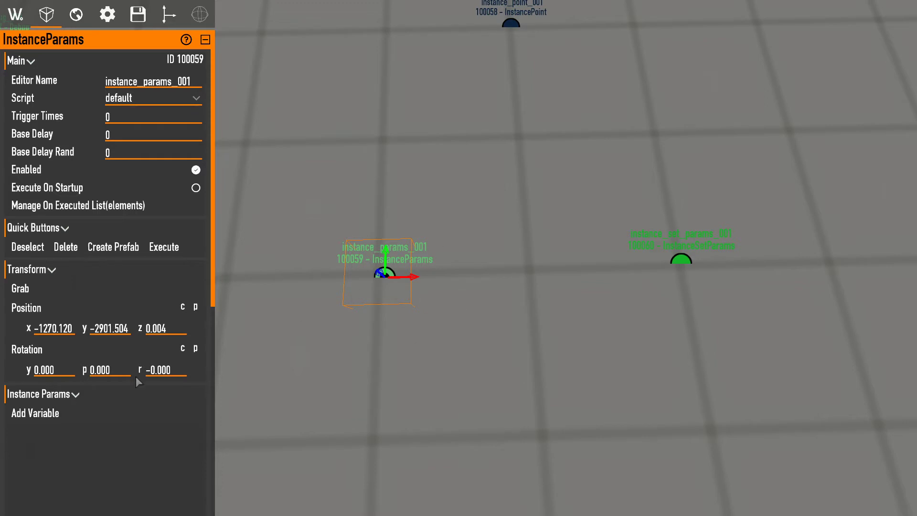
pyautogui.click(78, 416)
pyautogui.click(511, 264)
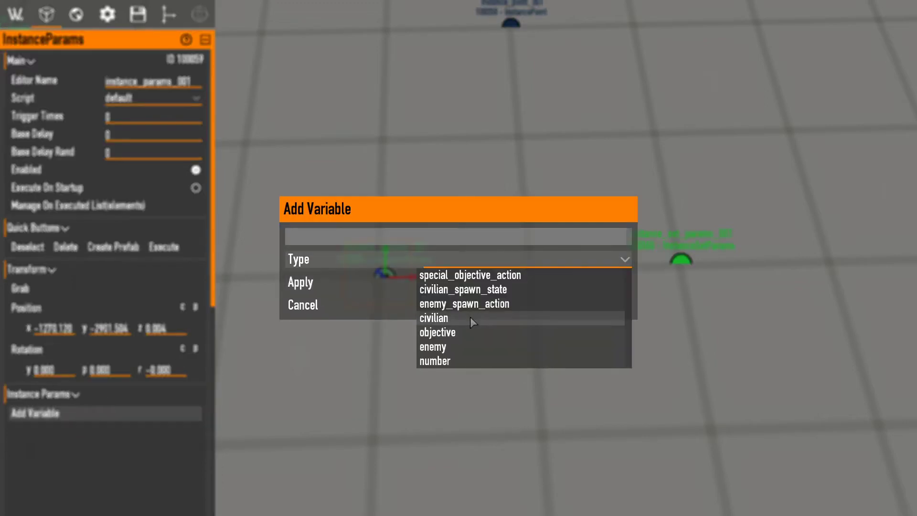
pyautogui.click(470, 317)
pyautogui.click(325, 283)
pyautogui.click(347, 283)
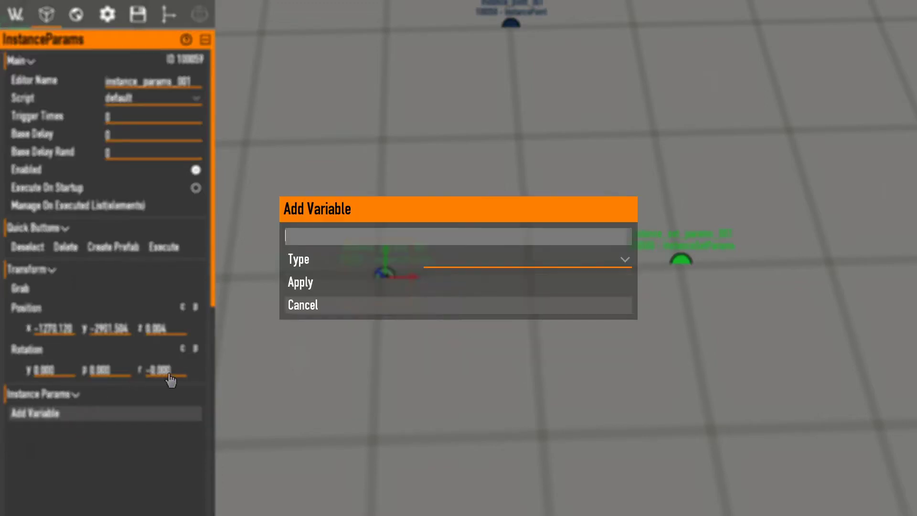
# Add a civilian variable named 1 to the InstanceParams element and check its unit browser.
pyautogui.click(354, 237)
pyautogui.write('1')
pyautogui.click(487, 263)
pyautogui.click(442, 319)
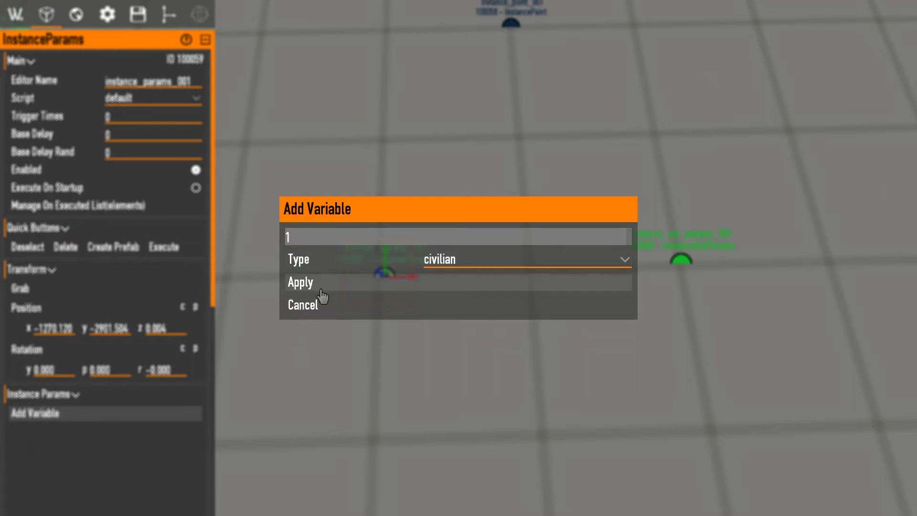
pyautogui.click(340, 282)
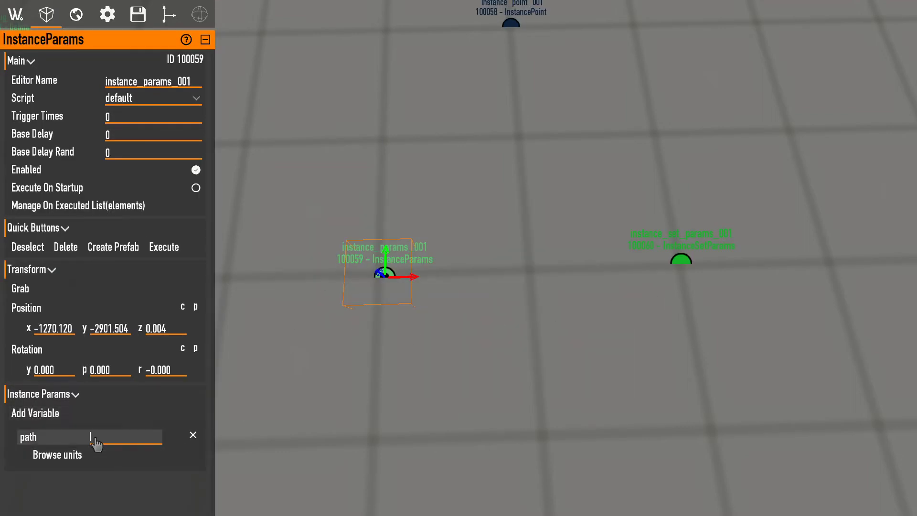
pyautogui.click(60, 456)
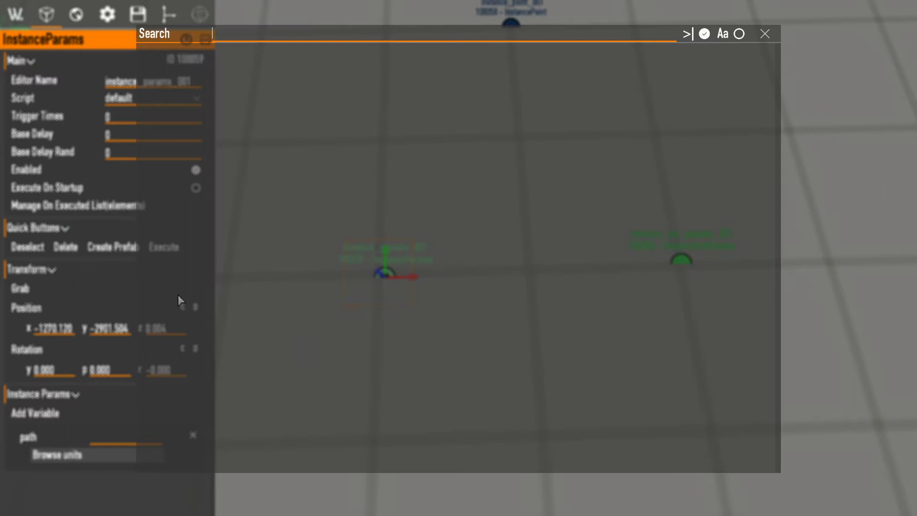
pyautogui.press('Escape')
pyautogui.click(124, 416)
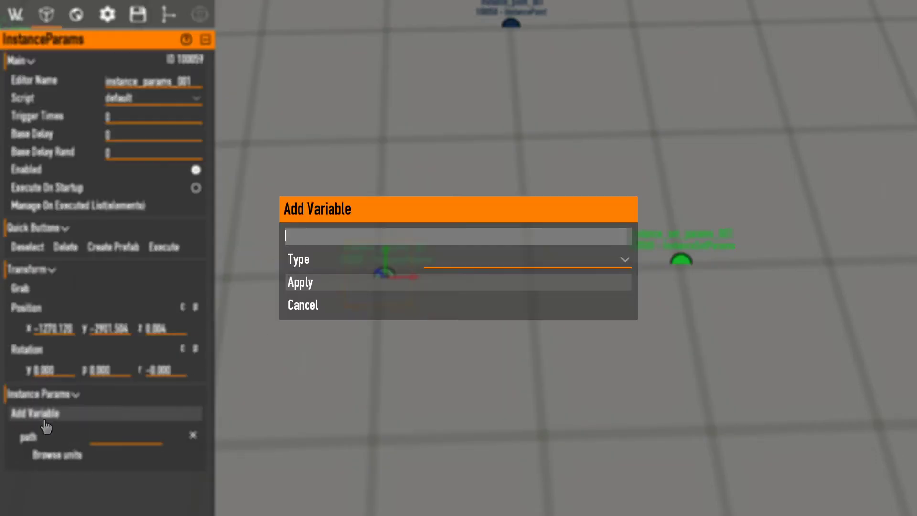
pyautogui.click(629, 308)
# Set the Instance of the InstanceSetParams element to sah_window_001.
pyautogui.click(693, 267)
pyautogui.click(139, 425)
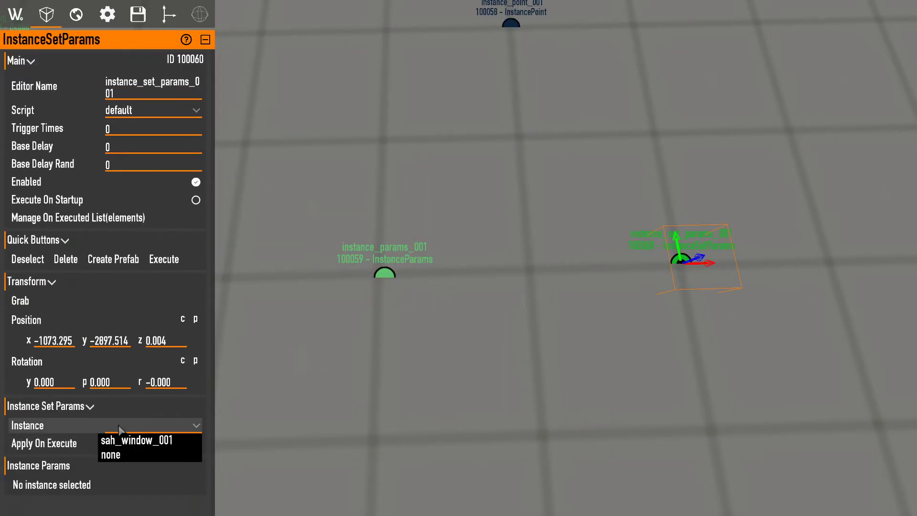
pyautogui.click(138, 437)
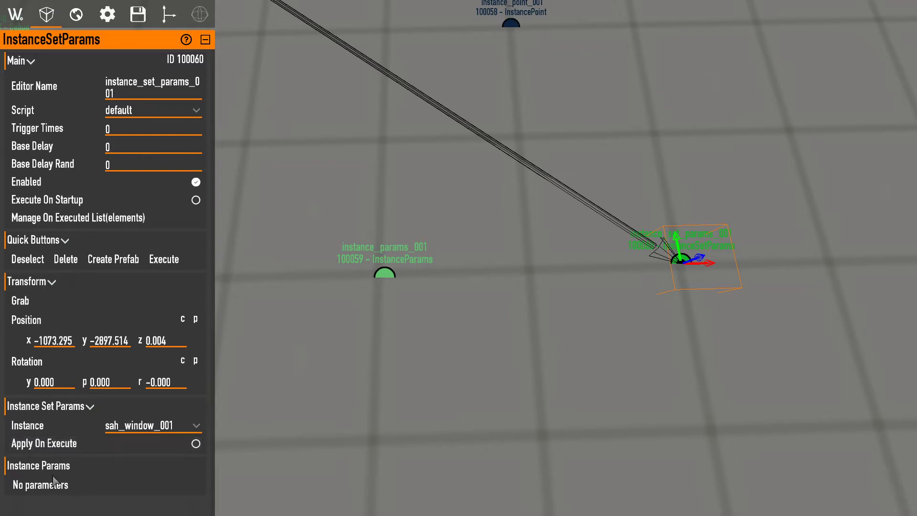
# Delete the InstanceParams and InstanceSetParams elements from the level together.
pyautogui.click(388, 276)
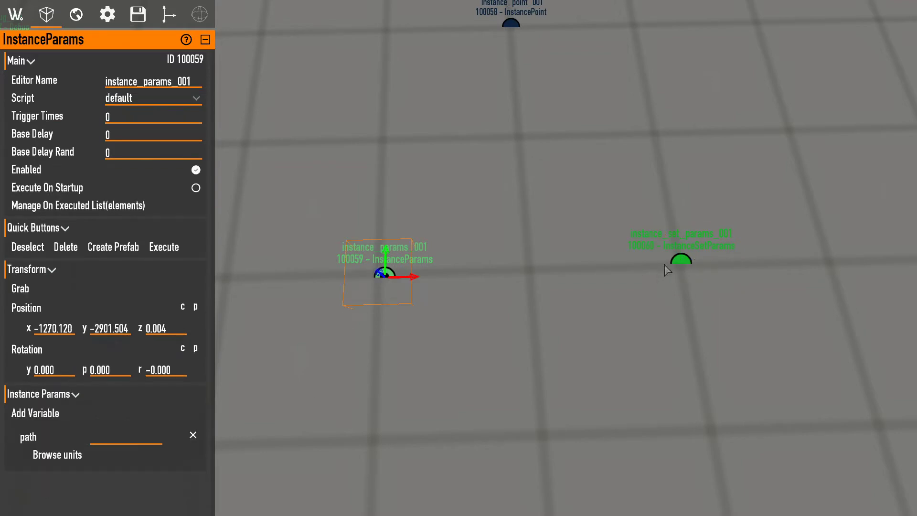
pyautogui.keyDown('ctrl'); pyautogui.click(681, 262); pyautogui.keyUp('ctrl')
pyautogui.press('Delete')
# Spawn a RandomInstanceInputEvent element on the floor near the InstancePoint, at about x -1180, y -2901.
pyautogui.moveTo(426, 281); pyautogui.dragTo(426, 280, button='right')
pyautogui.press('s')
pyautogui.press('s')
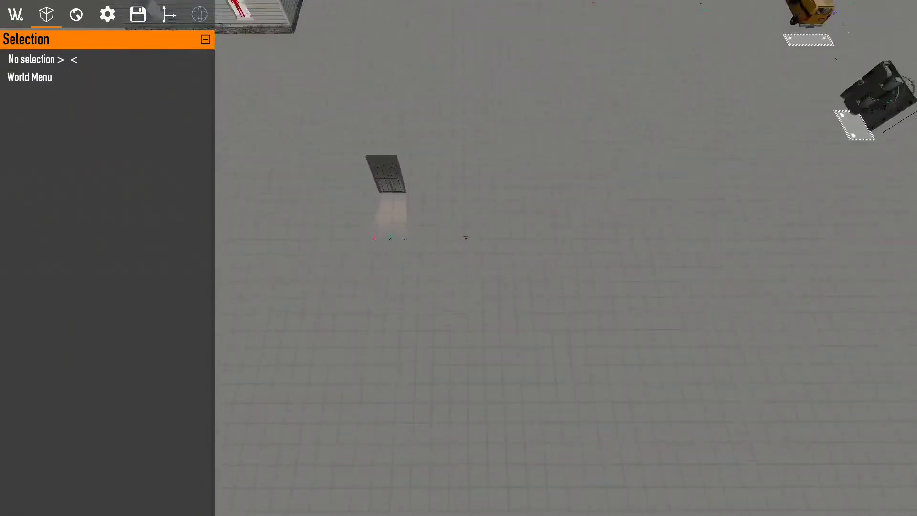
pyautogui.press('w')
pyautogui.press('s')
pyautogui.press('w')
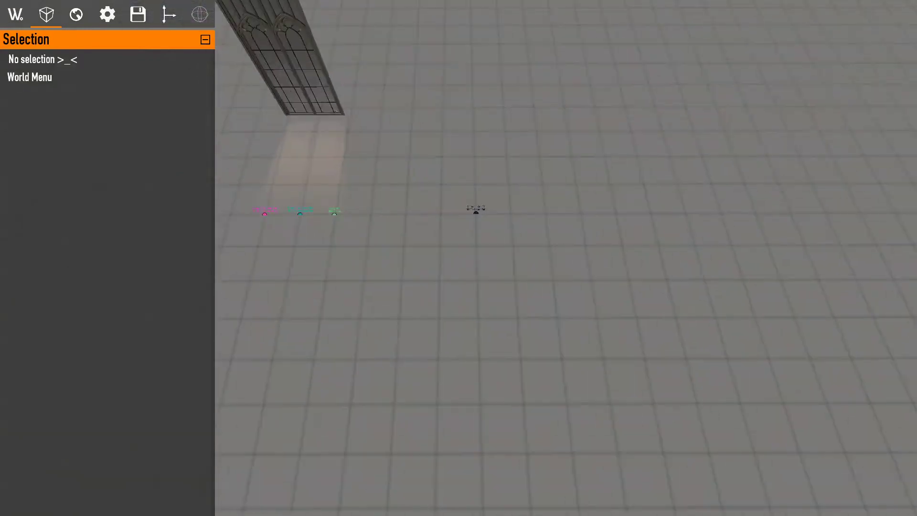
pyautogui.moveTo(425, 275); pyautogui.dragTo(424, 276, button='right')
pyautogui.press('w')
pyautogui.scroll(-3, 268, 397)
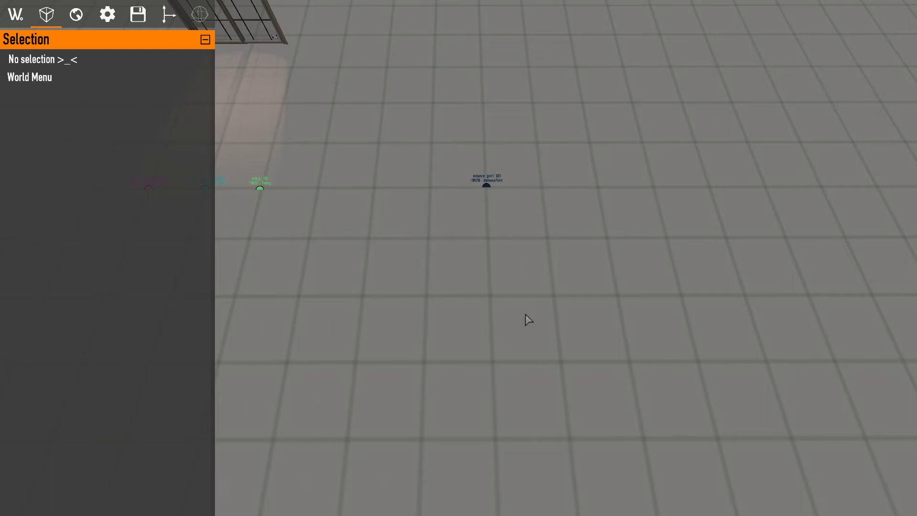
pyautogui.click(72, 16)
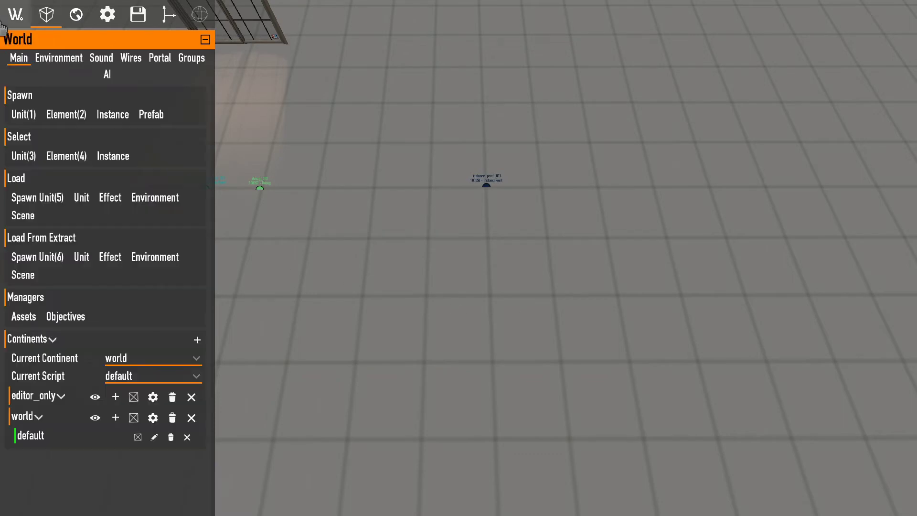
pyautogui.click(69, 119)
pyautogui.write('in')
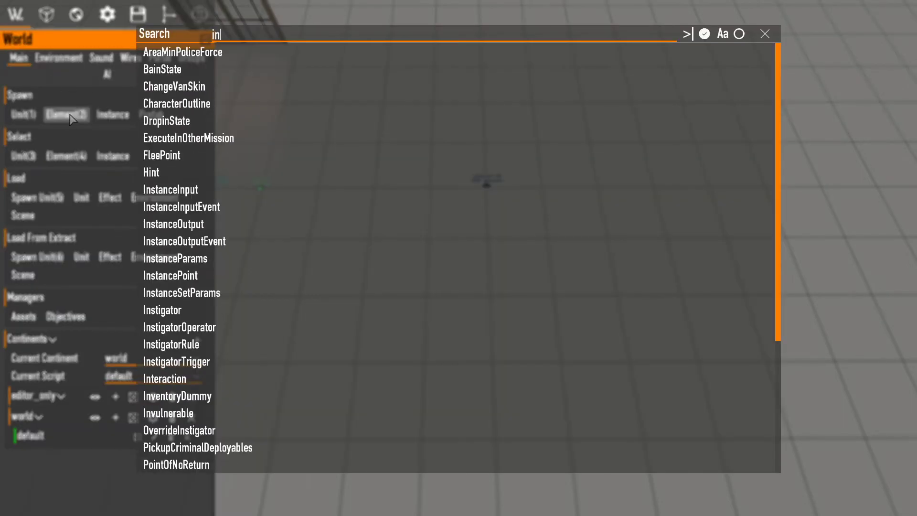
pyautogui.write('stance')
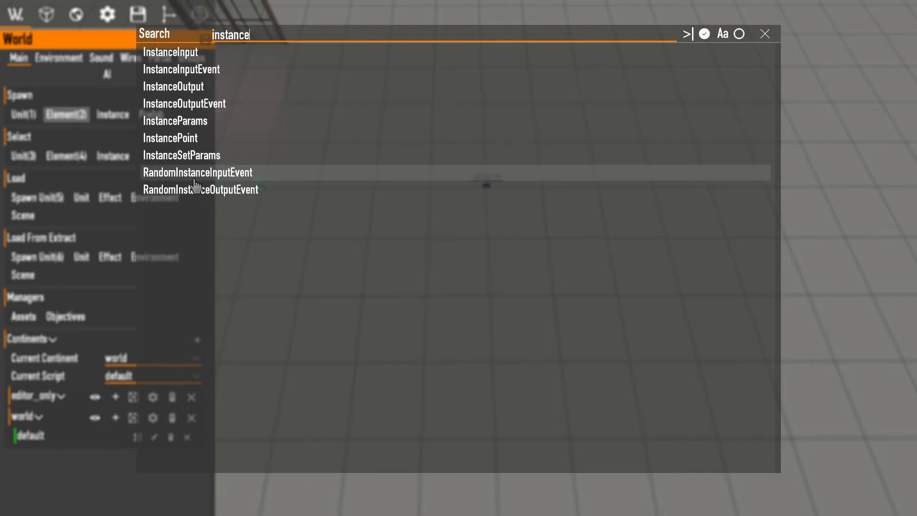
pyautogui.click(241, 190)
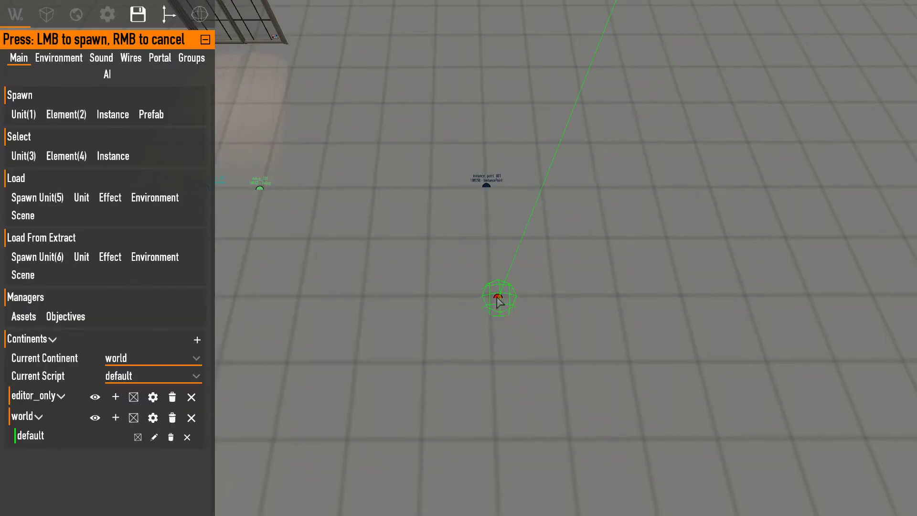
pyautogui.click(567, 308)
# Try to add sah_window_001 with an event to the instances list of the RandomInstanceInputEvent element.
pyautogui.press('s')
pyautogui.moveTo(503, 300)
pyautogui.mouseDown(button='right')
pyautogui.moveTo(521, 329)
pyautogui.moveTo(459, 239)
pyautogui.moveTo(449, 306)
pyautogui.moveTo(456, 230)
pyautogui.moveTo(466, 234)
pyautogui.moveTo(470, 316)
pyautogui.moveTo(507, 295)
pyautogui.mouseUp(button='right')
pyautogui.press('w')
pyautogui.press('s')
pyautogui.press('w')
pyautogui.press('w')
pyautogui.press('s')
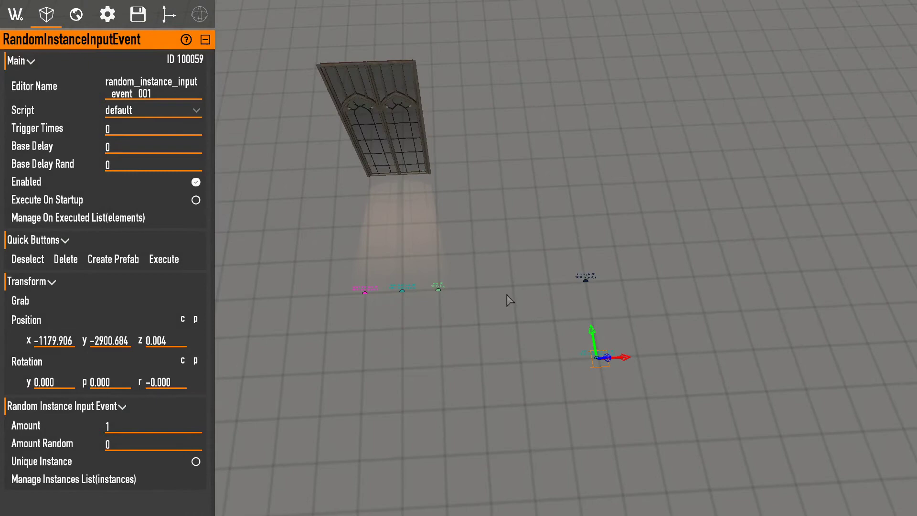
pyautogui.click(161, 476)
pyautogui.click(160, 480)
pyautogui.click(182, 70)
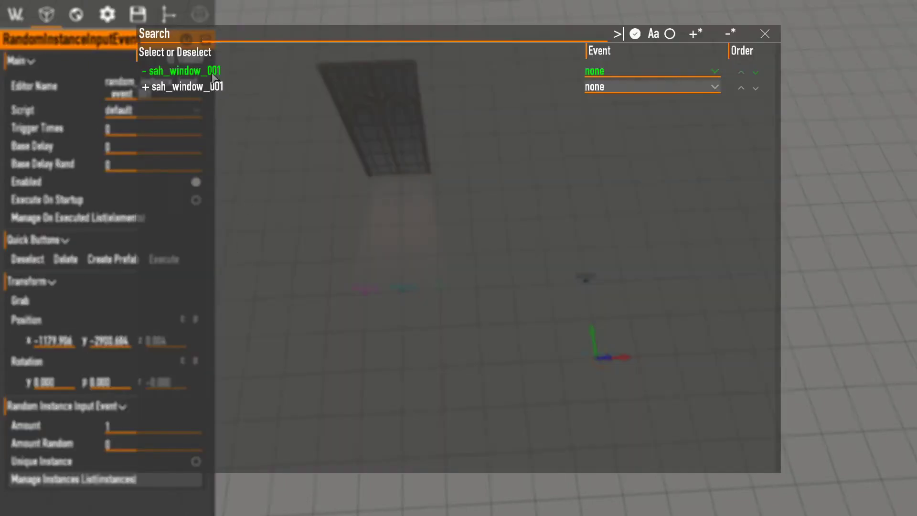
pyautogui.click(650, 70)
pyautogui.click(637, 127)
pyautogui.press('Escape')
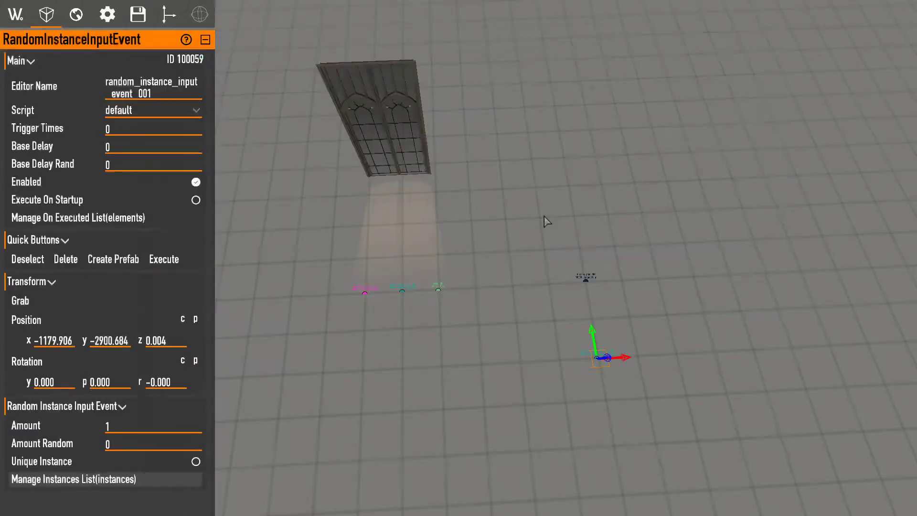
# Recheck the instances list of the RandomInstanceInputEvent element and delete the element from the level.
pyautogui.click(111, 481)
pyautogui.click(112, 482)
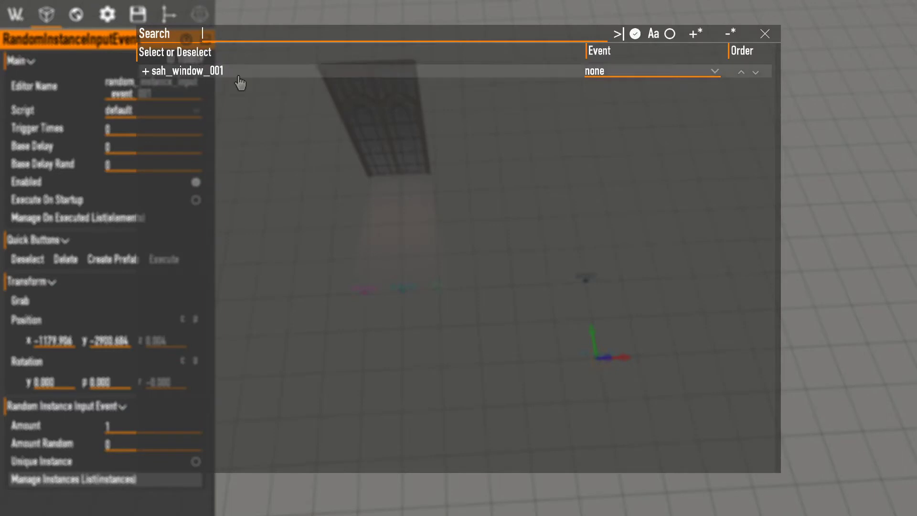
pyautogui.press('Escape')
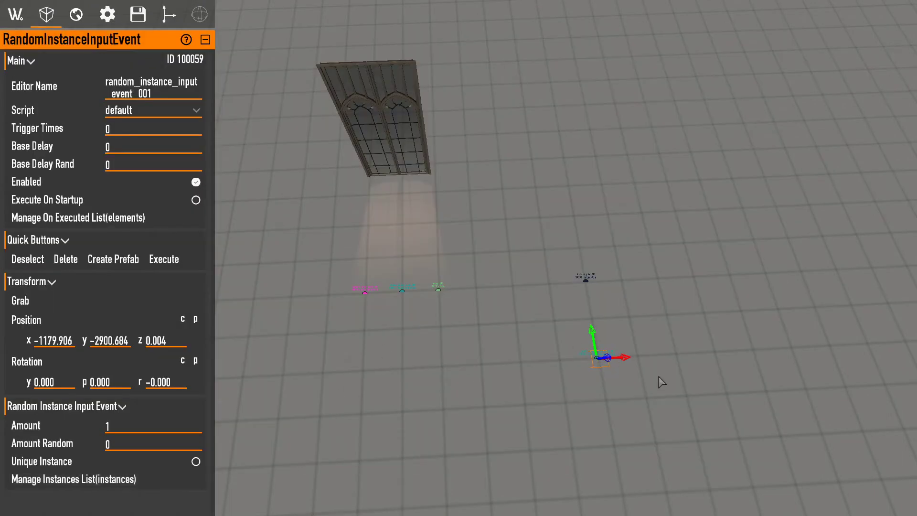
pyautogui.press('Delete')
# Enable the Mission Placed option for the sah_window_001 instance.
pyautogui.click(468, 269)
pyautogui.rightClick(586, 277)
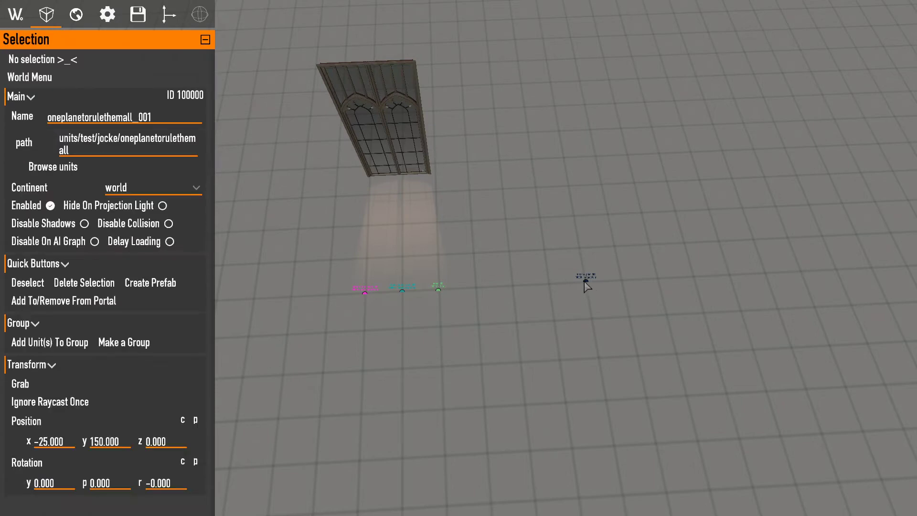
pyautogui.press('s')
pyautogui.press('w')
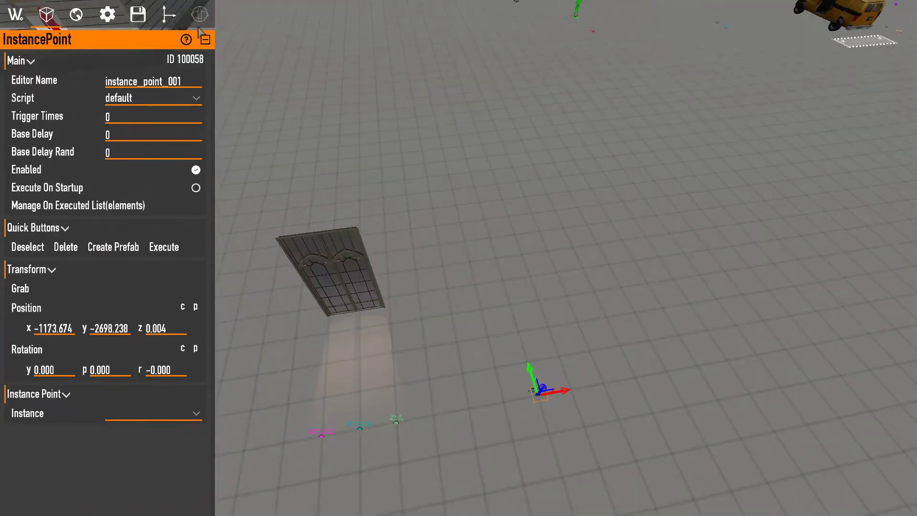
pyautogui.press('s')
pyautogui.press('w')
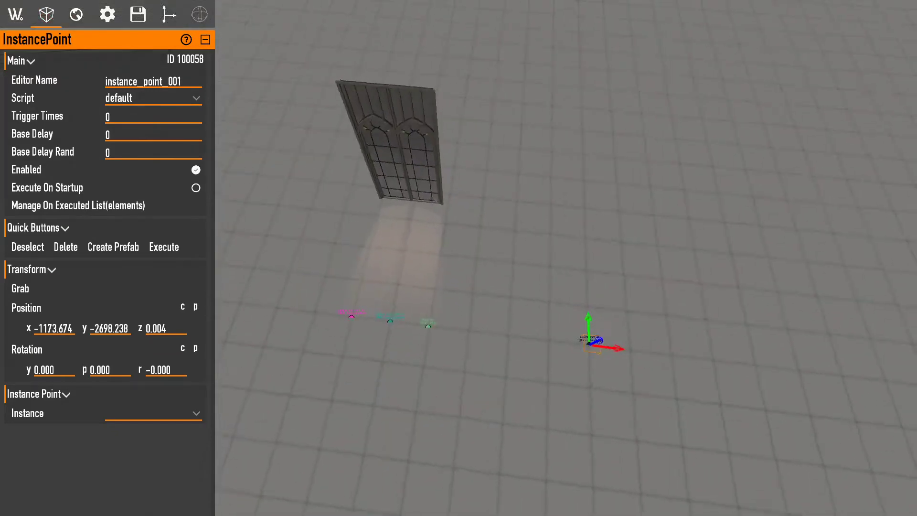
pyautogui.click(356, 227)
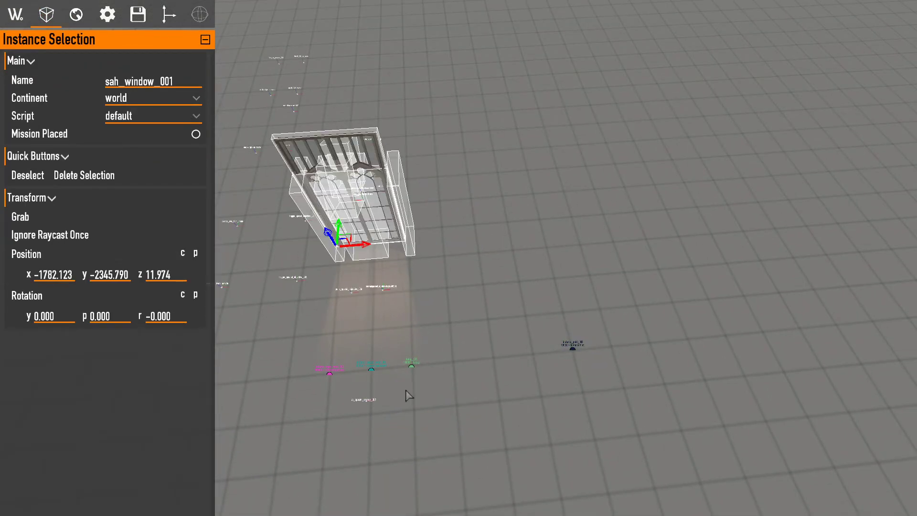
pyautogui.press('a')
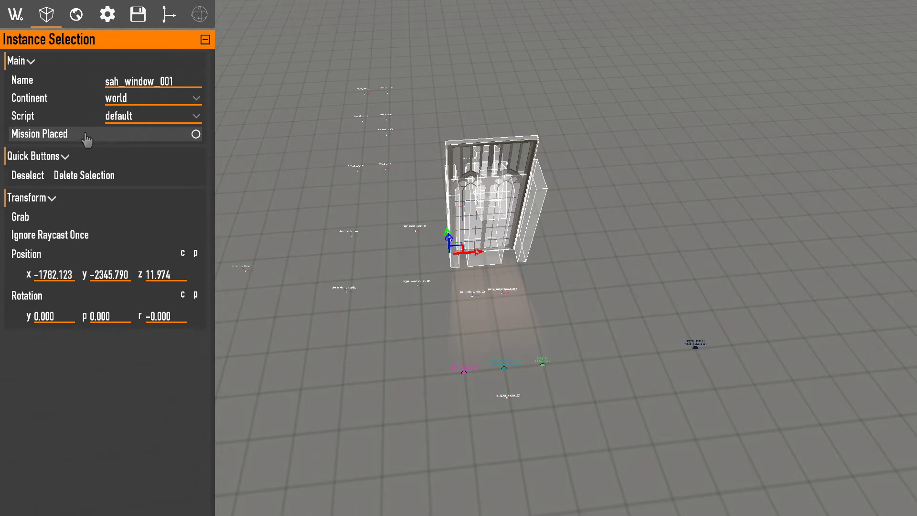
pyautogui.click(170, 140)
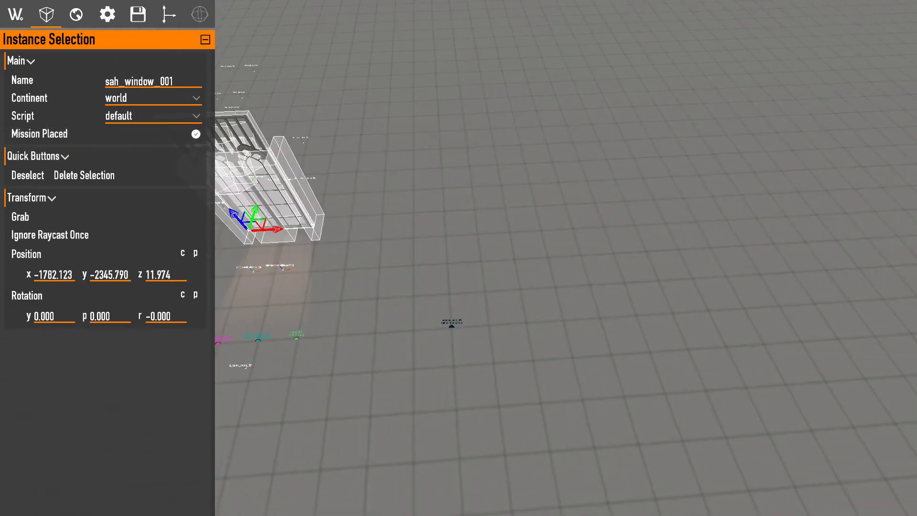
# Set the Instance of the InstancePoint element to sah_window_001.
pyautogui.click(454, 325)
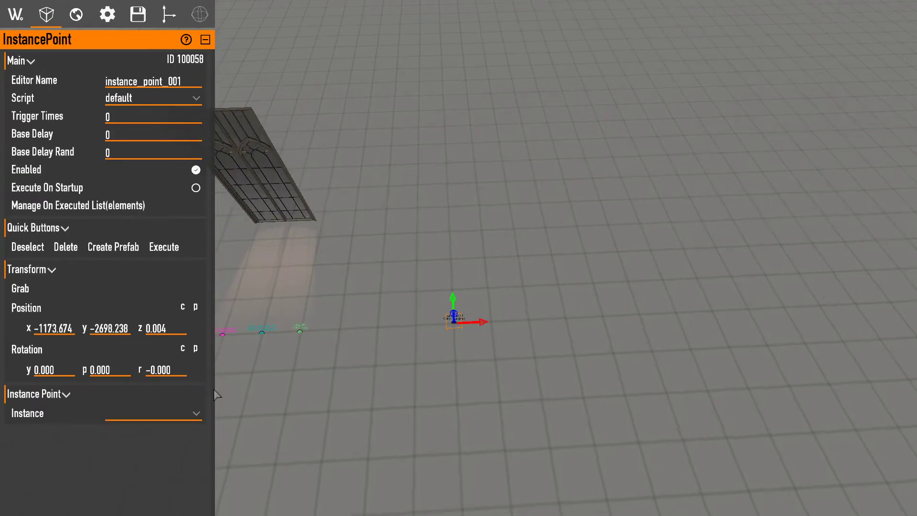
pyautogui.click(128, 414)
pyautogui.click(134, 429)
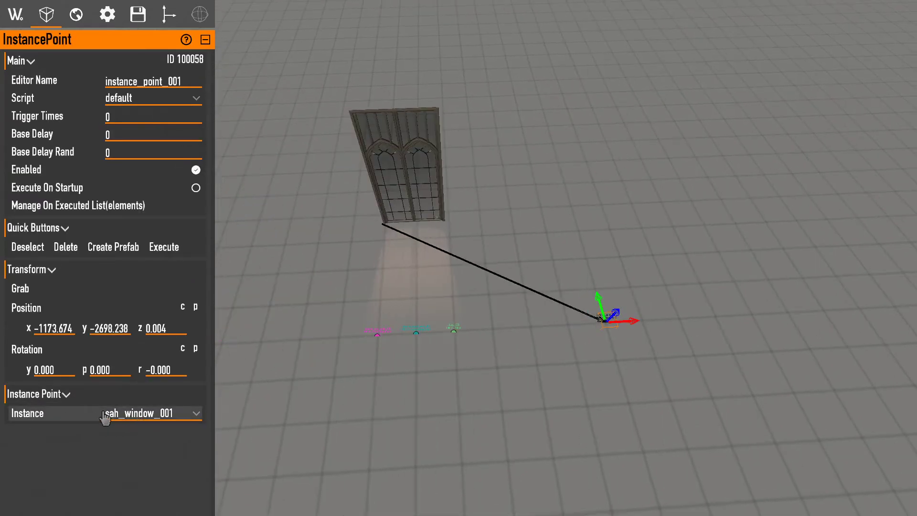
pyautogui.press('w')
pyautogui.moveTo(265, 485); pyautogui.dragTo(285, 489, button='right')
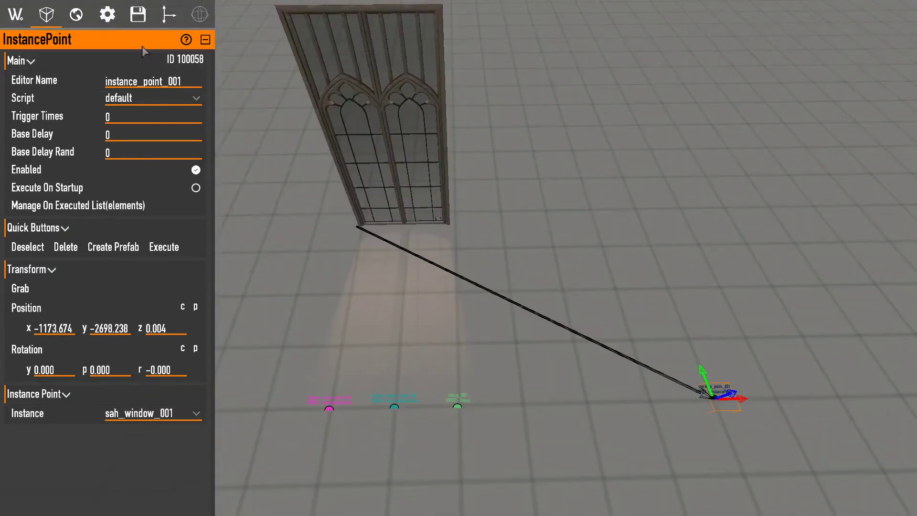
pyautogui.press('Escape')
pyautogui.click(847, 74)
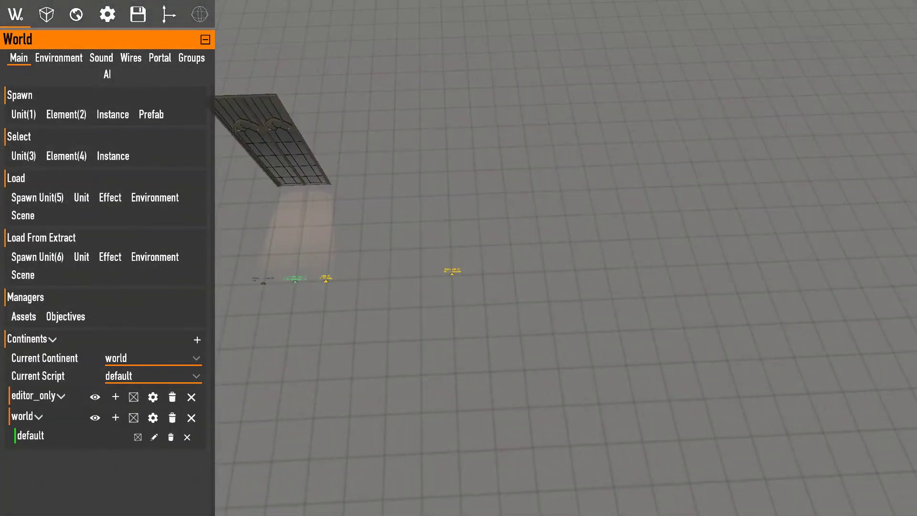
# Play-test the level by walking towards the window and firing a shot near the InstancePoint, and return to the editor.
pyautogui.click(587, 279)
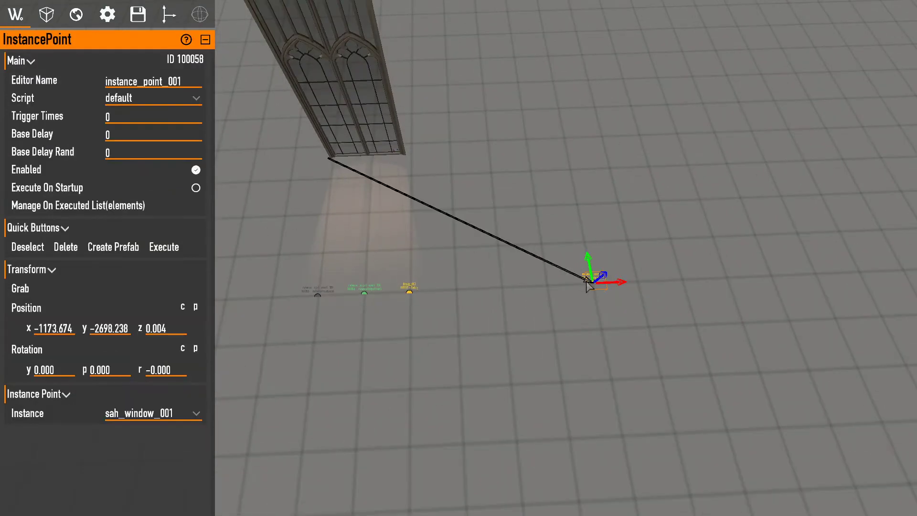
pyautogui.click(365, 98)
pyautogui.click(584, 190)
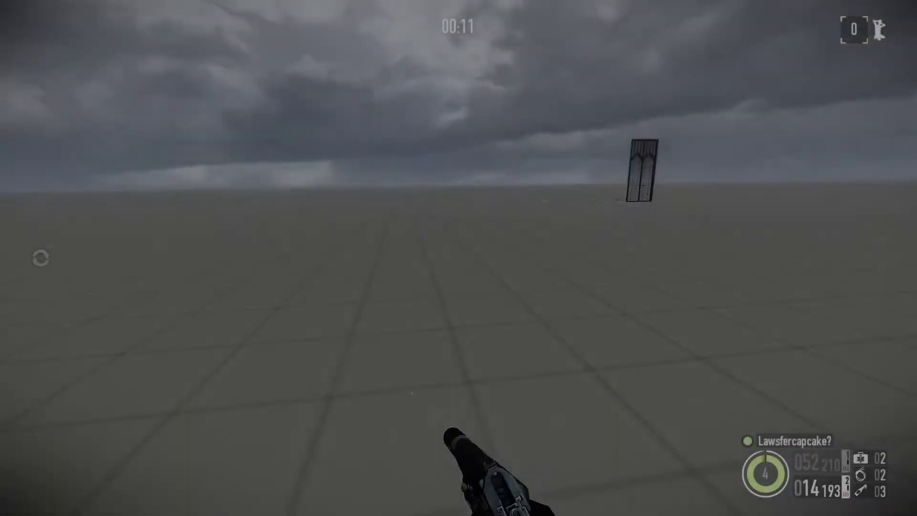
pyautogui.press('w')
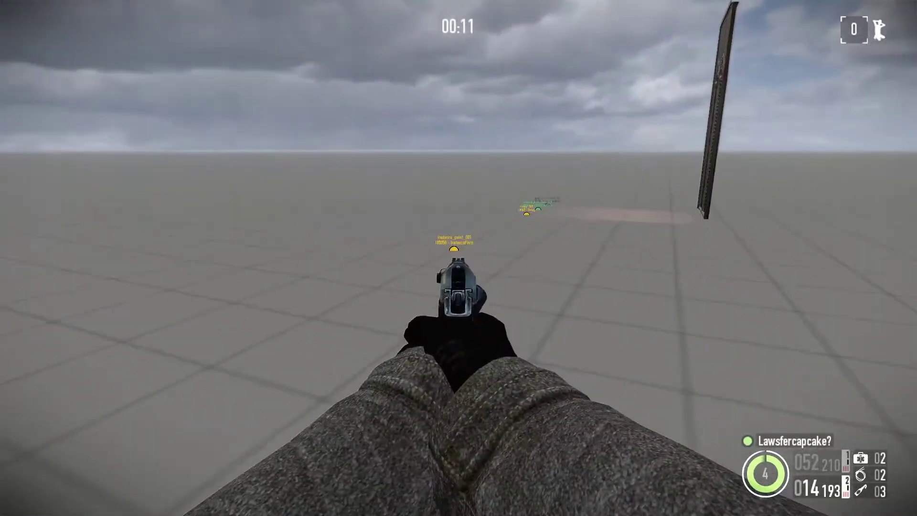
pyautogui.click(458, 258)
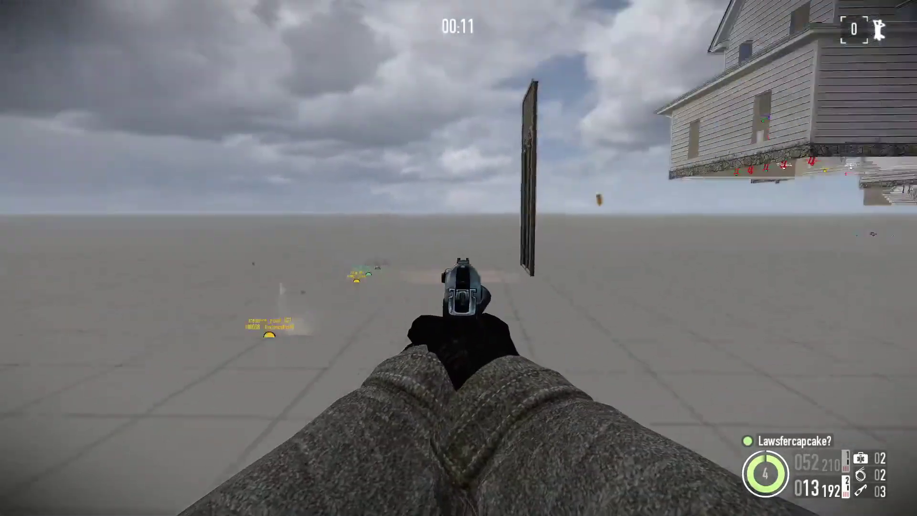
pyautogui.press('F10')
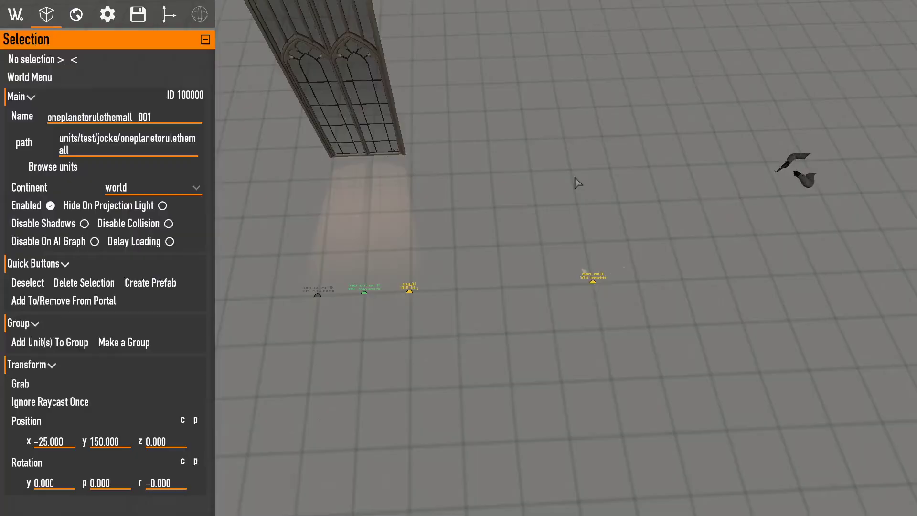
# Execute the InstancePoint element to place the window instance, start a play-test, and walk up to the original window.
pyautogui.click(590, 278)
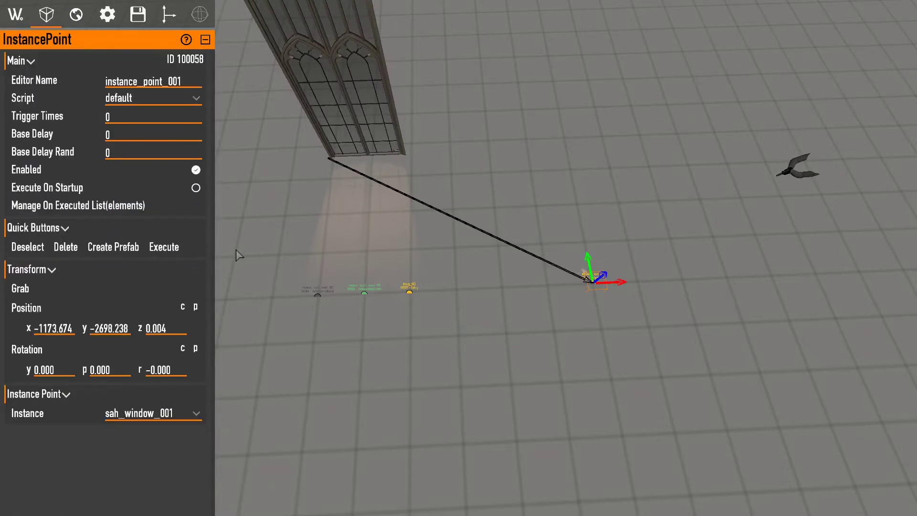
pyautogui.click(163, 247)
pyautogui.press('F10')
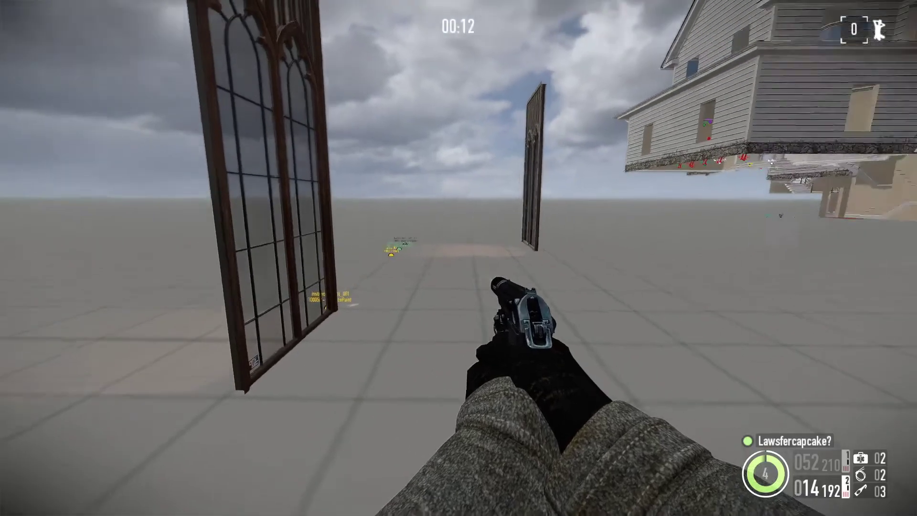
pyautogui.press('w')
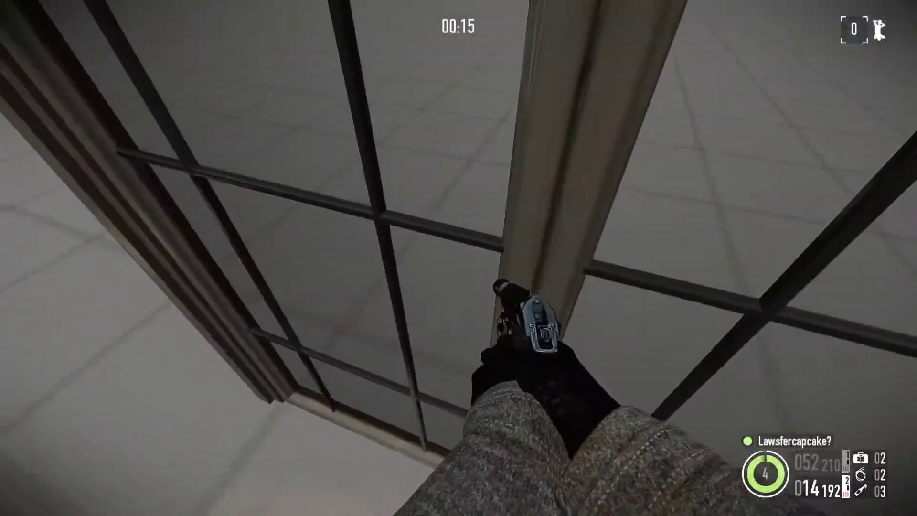
# Shoot out glass in the original window, reload, and walk over to the window at the InstancePoint.
pyautogui.click(459, 258)
pyautogui.click(458, 258)
pyautogui.click(459, 258)
pyautogui.click(458, 258)
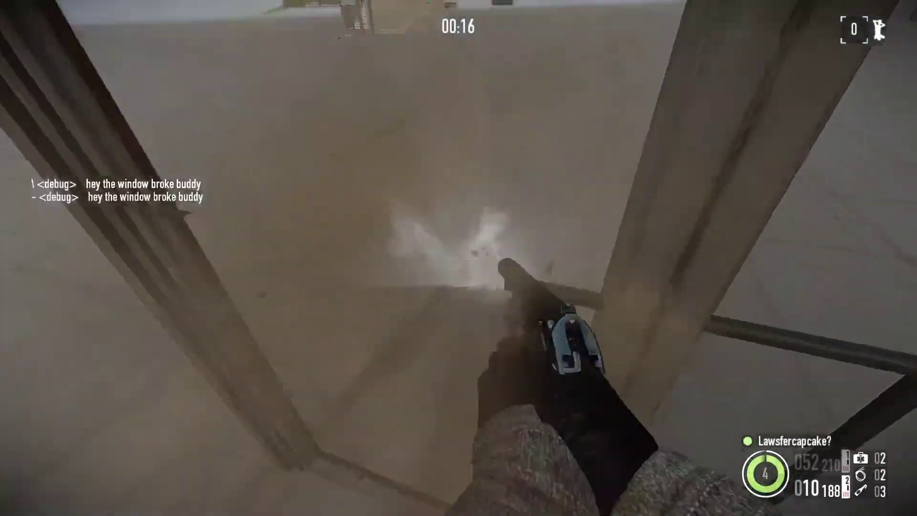
pyautogui.hotkey('shift', 'w')
pyautogui.press('r')
pyautogui.press('w')
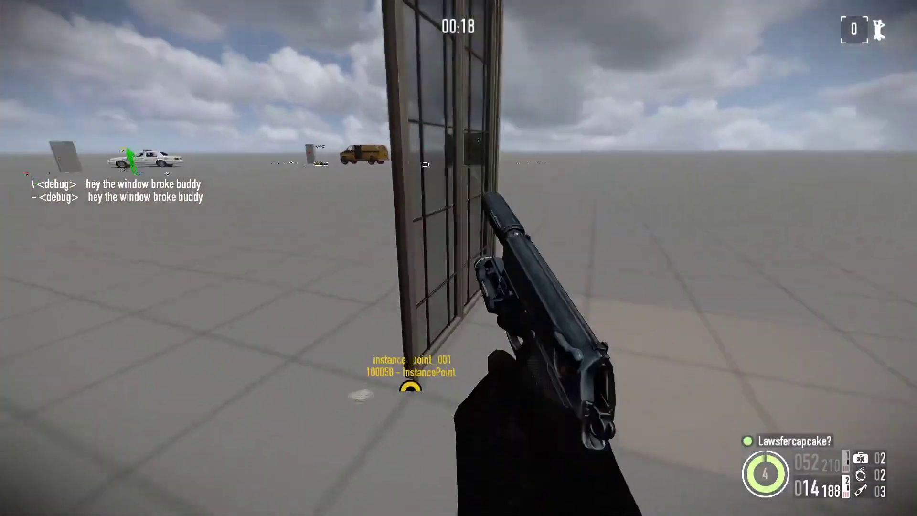
# Shoot out the glass of the window placed at the InstancePoint from several angles, reload, and return to the editor.
pyautogui.click(459, 258)
pyautogui.click(458, 258)
pyautogui.click(458, 258)
pyautogui.click(458, 258)
pyautogui.click(458, 258)
pyautogui.press('r')
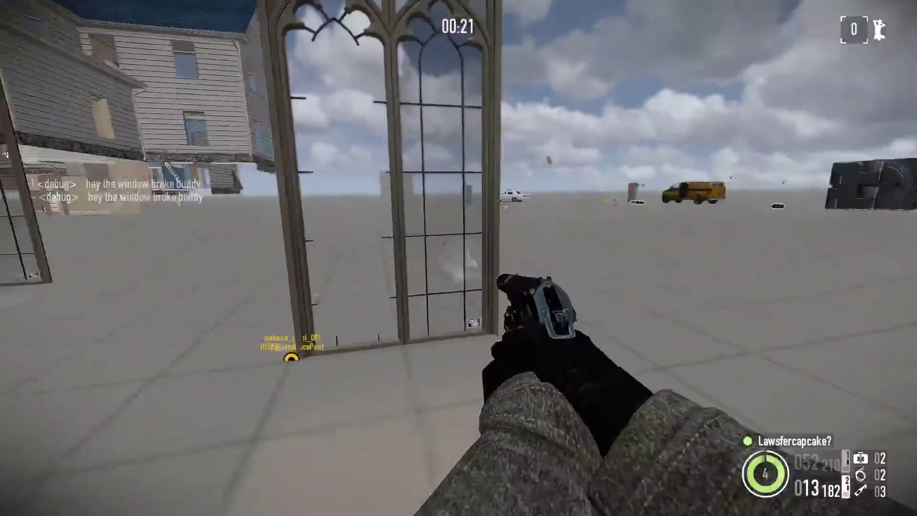
pyautogui.press('s')
pyautogui.click(459, 258)
pyautogui.click(459, 258)
pyautogui.click(459, 258)
pyautogui.click(459, 258)
pyautogui.press('r')
pyautogui.press('w')
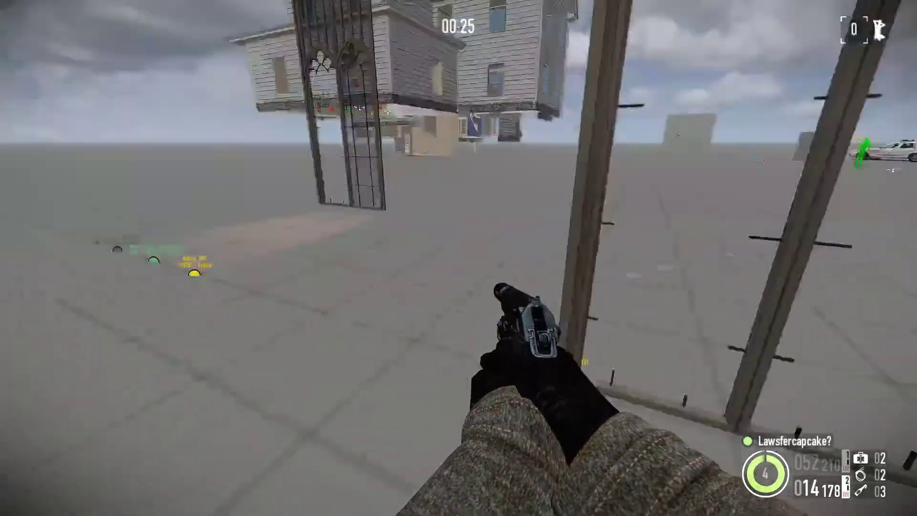
pyautogui.click(459, 258)
pyautogui.click(458, 258)
pyautogui.press('r')
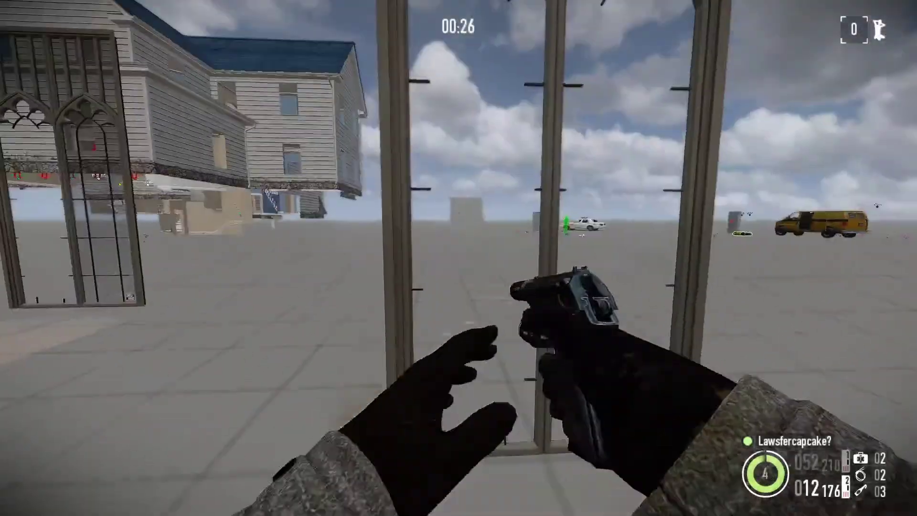
pyautogui.press('Escape')
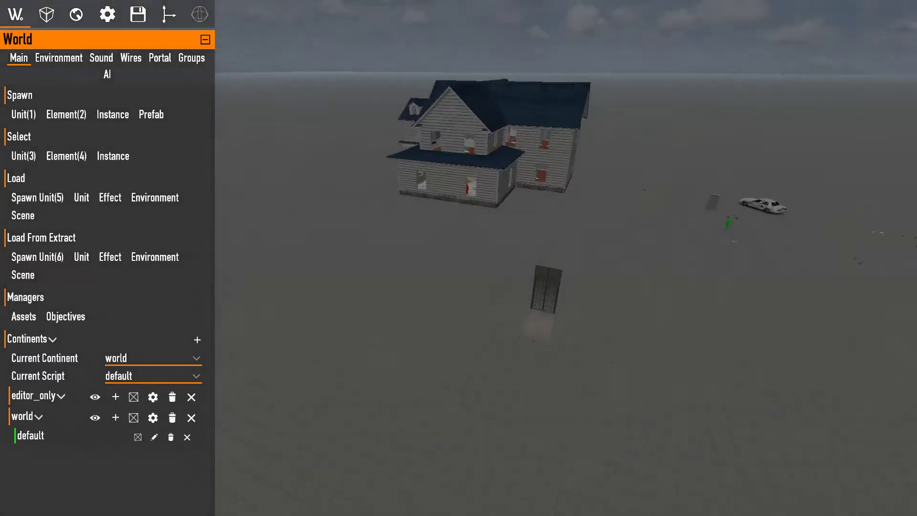
# Spawn the plane_black_temp unit on the empty ground away from the house and window.
pyautogui.press('w')
pyautogui.moveTo(336, 265); pyautogui.dragTo(412, 391, button='right')
pyautogui.click(441, 264)
pyautogui.press('s')
pyautogui.press('s')
pyautogui.moveTo(441, 277); pyautogui.dragTo(402, 321, button='right')
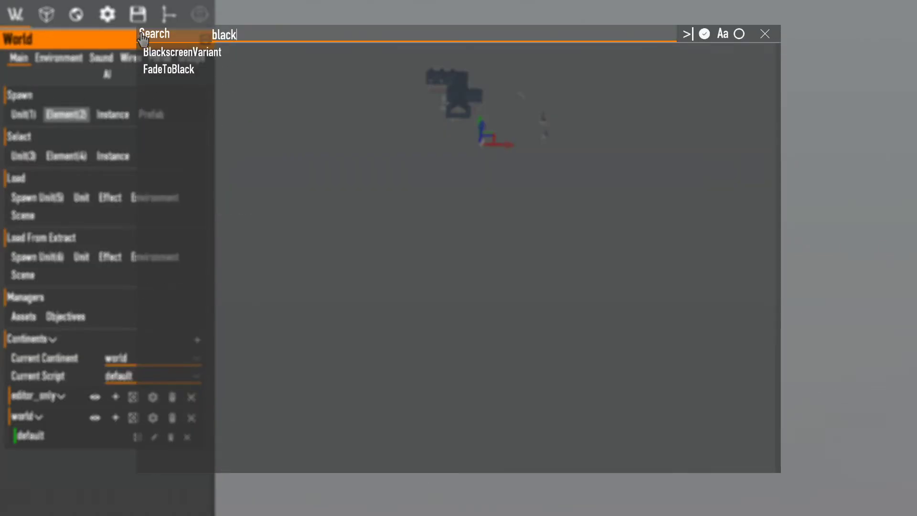
pyautogui.press('Escape')
pyautogui.click(22, 110)
pyautogui.click(23, 115)
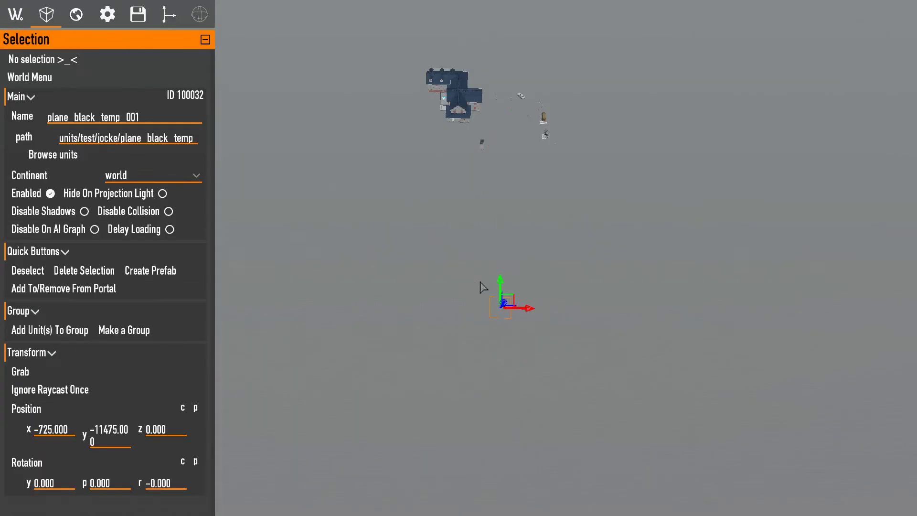
# Raise the plane_black_temp_001 unit to a z position of 11875.
pyautogui.moveTo(502, 306); pyautogui.dragTo(661, 256)
pyautogui.press('w')
pyautogui.moveTo(662, 256)
pyautogui.mouseDown(button='right')
pyautogui.moveTo(662, 143)
pyautogui.moveTo(679, 256)
pyautogui.mouseUp(button='right')
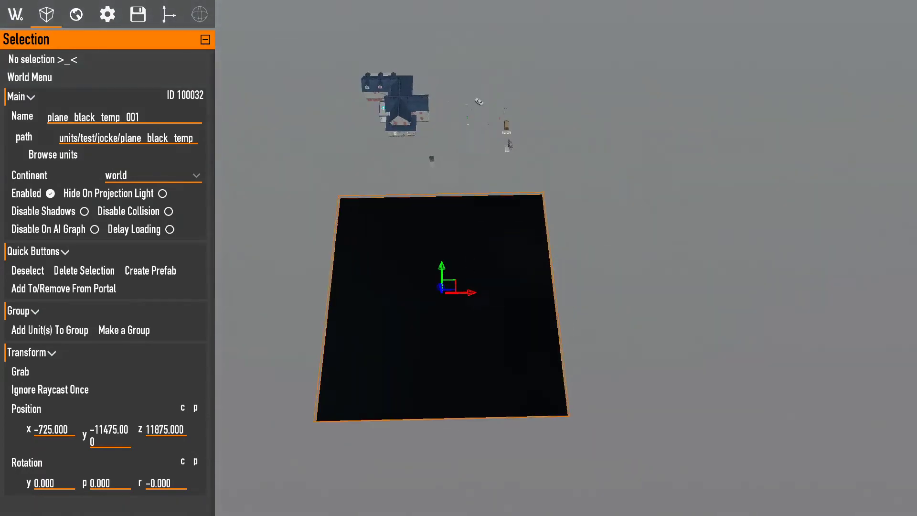
# Examine the raised black plane from different angles and go back down to the window.
pyautogui.moveTo(513, 288); pyautogui.dragTo(397, 353, button='right')
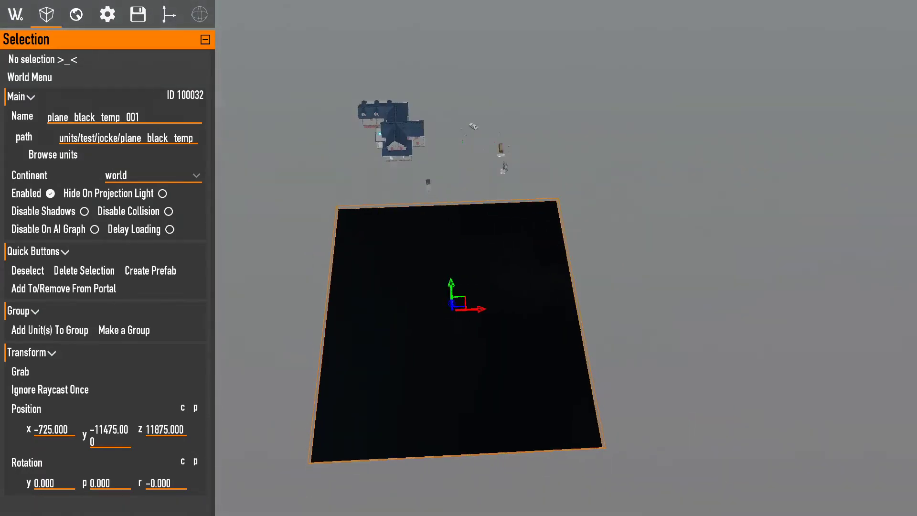
pyautogui.press('w')
pyautogui.press('s')
pyautogui.moveTo(339, 228); pyautogui.dragTo(391, 75, button='right')
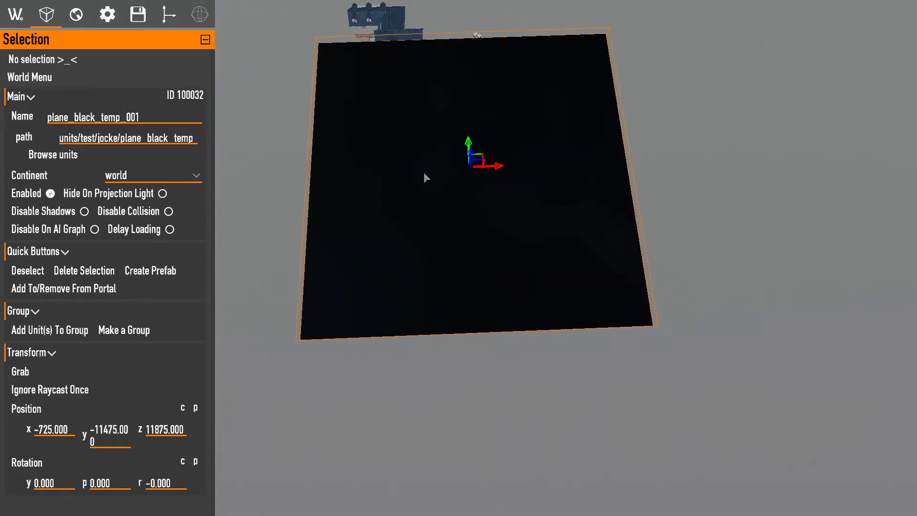
pyautogui.press('w')
pyautogui.moveTo(424, 172); pyautogui.dragTo(363, 428, button='right')
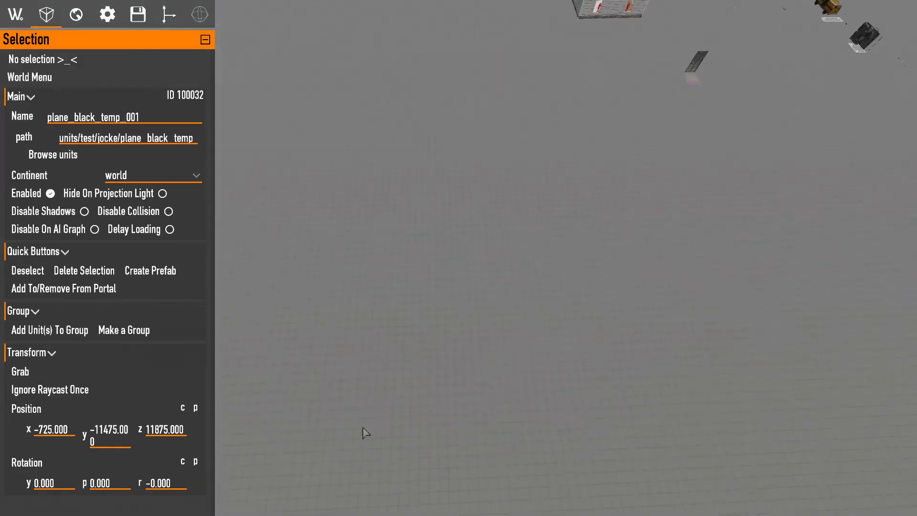
pyautogui.press('s')
pyautogui.moveTo(782, 340); pyautogui.dragTo(903, 124, button='right')
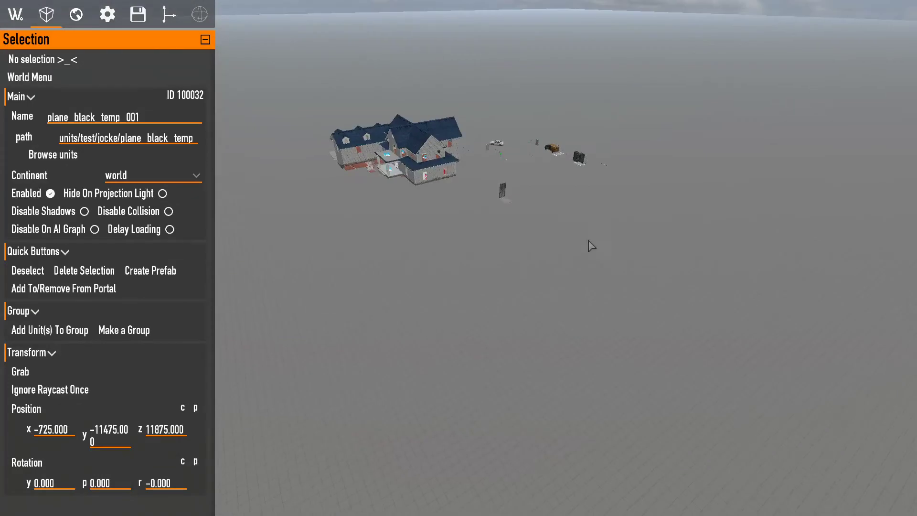
pyautogui.moveTo(611, 491); pyautogui.dragTo(597, 435, button='right')
pyautogui.press('w')
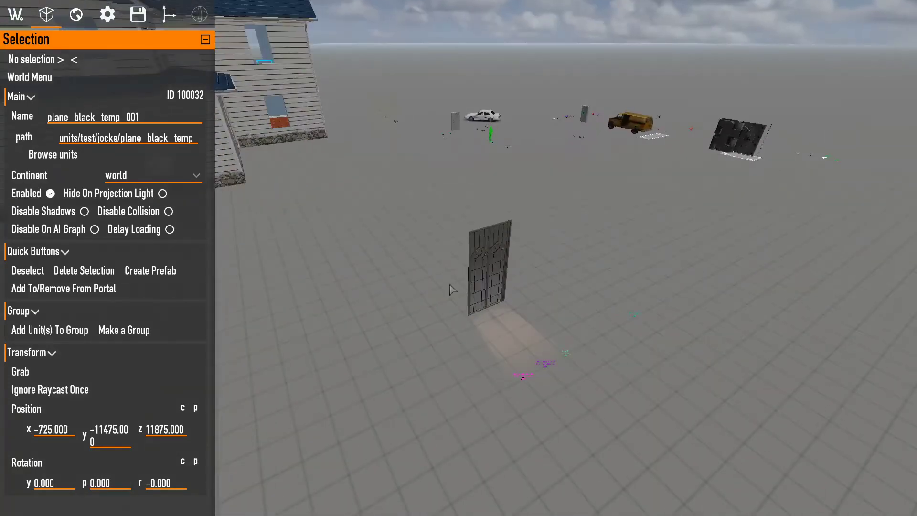
# Inspect the properties of the sah_window_001 instance and of the InstancePoint element beside it.
pyautogui.click(480, 251)
pyautogui.moveTo(479, 251); pyautogui.dragTo(675, 457, button='right')
pyautogui.press('w')
pyautogui.press('s')
pyautogui.press('w')
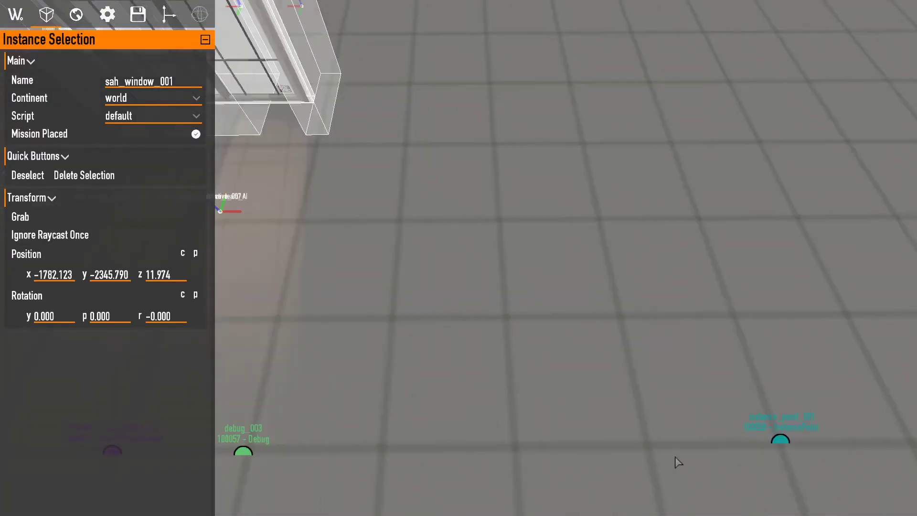
pyautogui.click(779, 440)
pyautogui.press('s')
pyautogui.moveTo(780, 440); pyautogui.dragTo(754, 364, button='right')
pyautogui.press('w')
pyautogui.press('w')
pyautogui.press('s')
# Review the debug_003 element and its linked InstanceOutputEvent, and recheck the window instance and its InstancePoint.
pyautogui.click(521, 378)
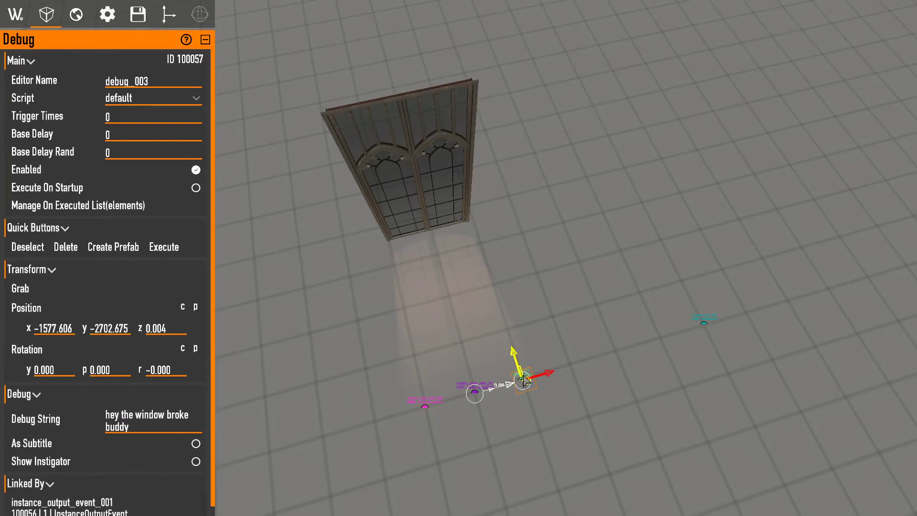
pyautogui.click(458, 388)
pyautogui.click(474, 391)
pyautogui.click(702, 325)
pyautogui.moveTo(702, 325); pyautogui.dragTo(657, 277, button='right')
pyautogui.press('s')
pyautogui.click(513, 169)
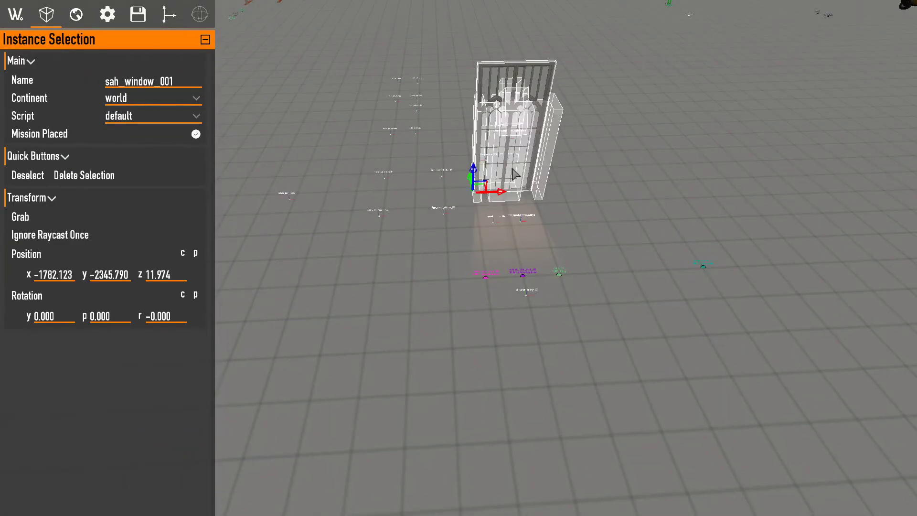
pyautogui.click(684, 269)
pyautogui.click(703, 267)
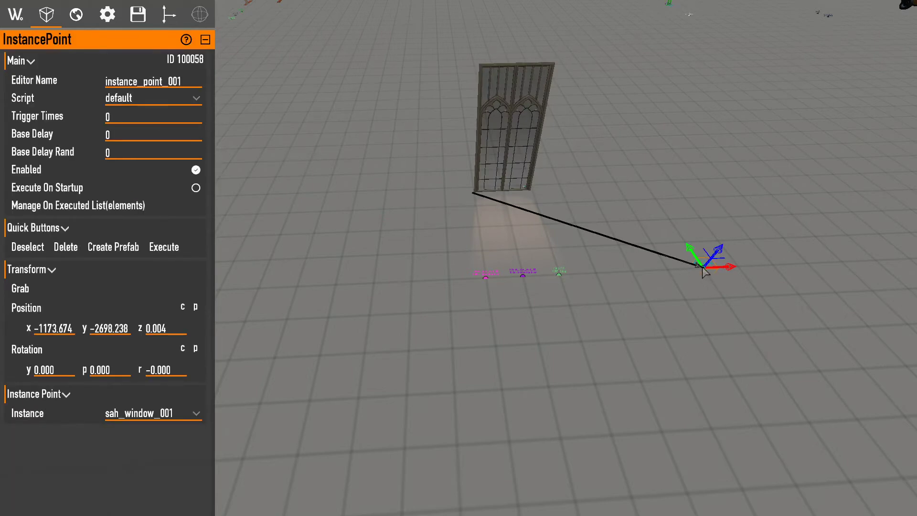
# Search the spawnable instances for "craft" and spawn the crafting station instance in the level.
pyautogui.click(15, 15)
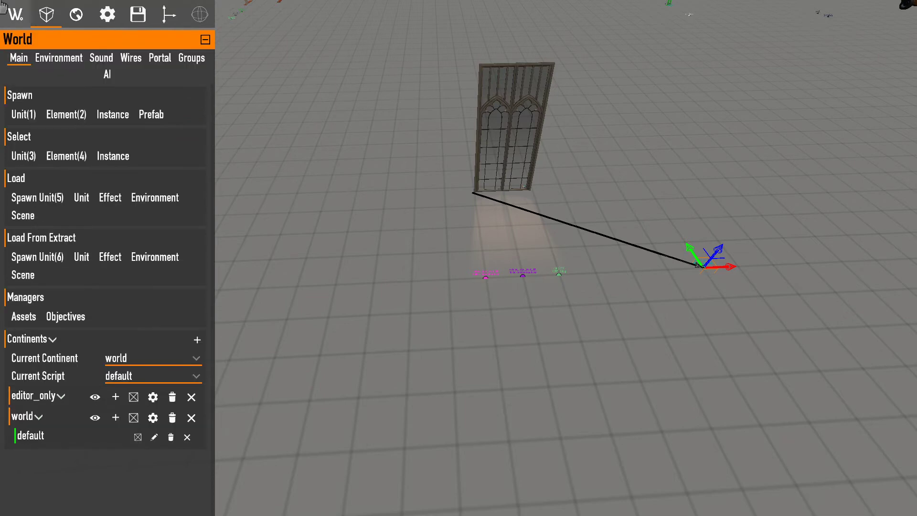
pyautogui.click(57, 115)
pyautogui.press('Escape')
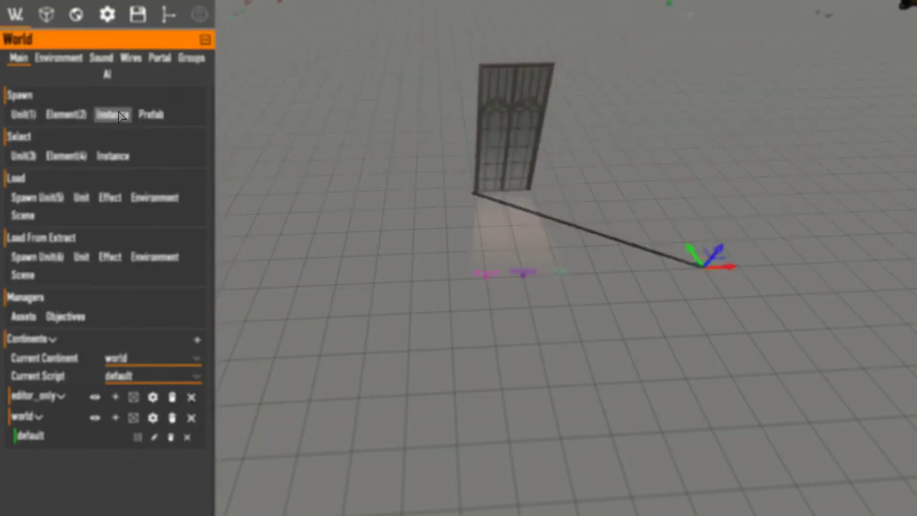
pyautogui.click(117, 113)
pyautogui.write('craft')
pyautogui.click(225, 52)
pyautogui.hotkey('shift', 's')
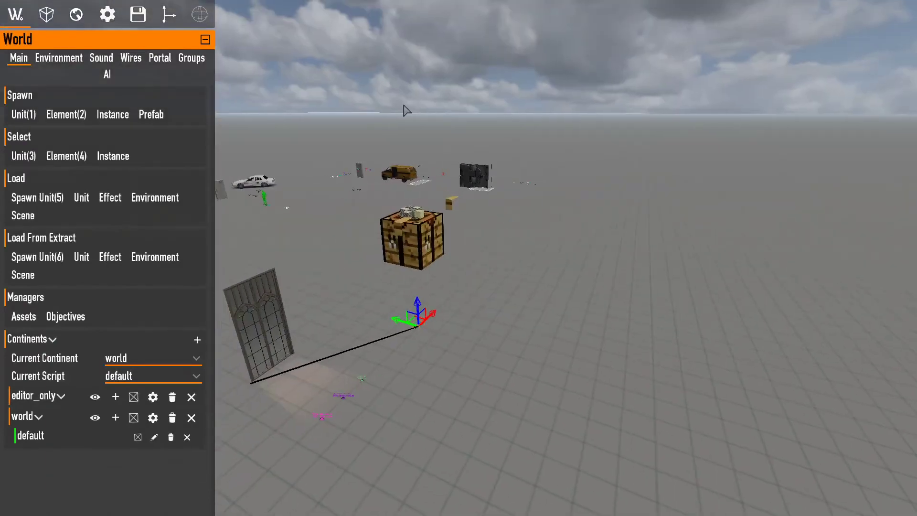
# Lower the crafting_station_001 instance to z 2.327 and move it along y to -3800.309.
pyautogui.click(446, 219)
pyautogui.hotkey('shift', 's')
pyautogui.press('w')
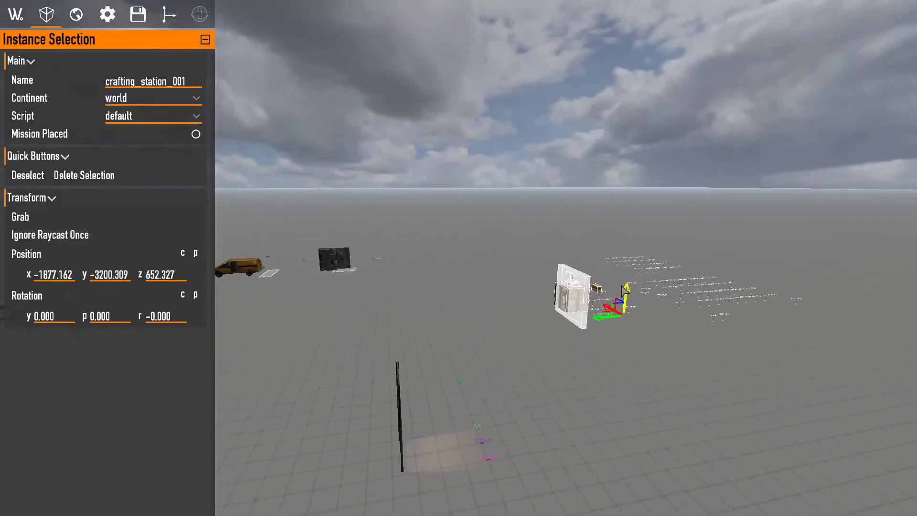
pyautogui.moveTo(625, 293); pyautogui.dragTo(646, 445)
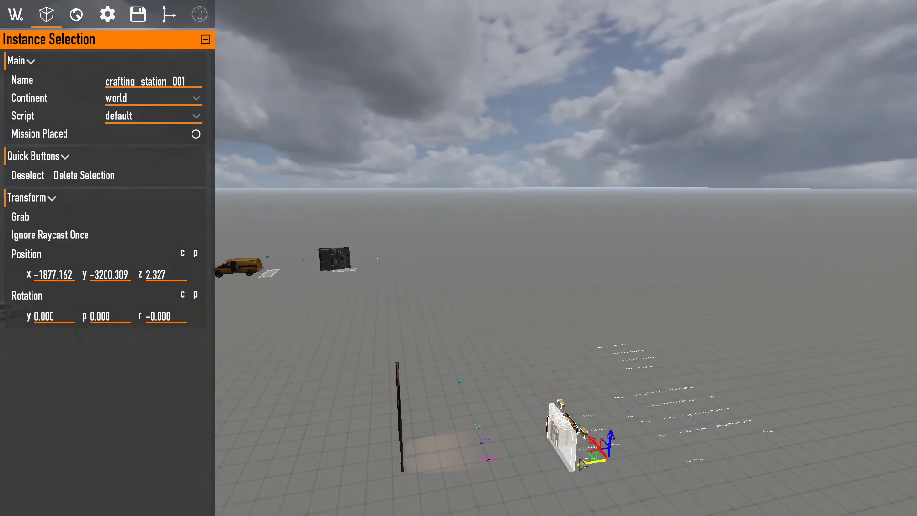
pyautogui.click(702, 462)
pyautogui.hotkey('shift', 'w')
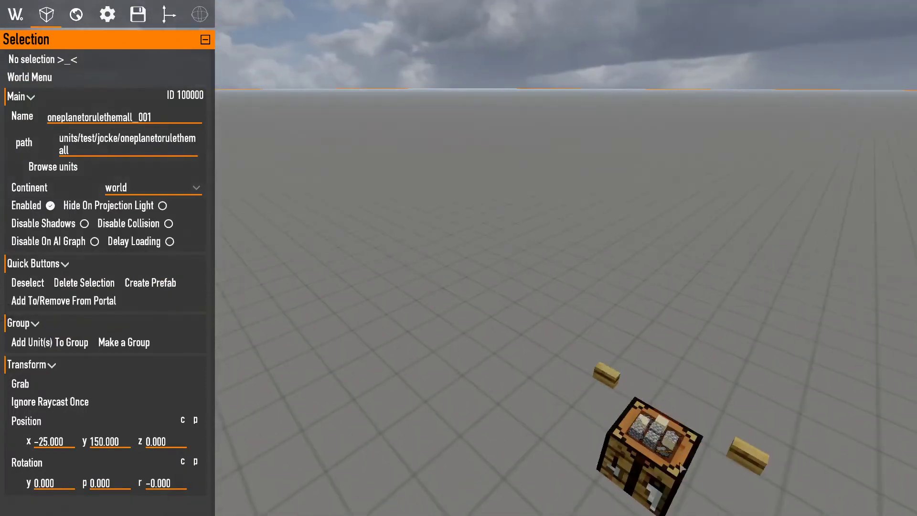
# Raise the crafting_station_001 instance to z 27.327.
pyautogui.click(684, 462)
pyautogui.hotkey('shift', 's')
pyautogui.press('g')
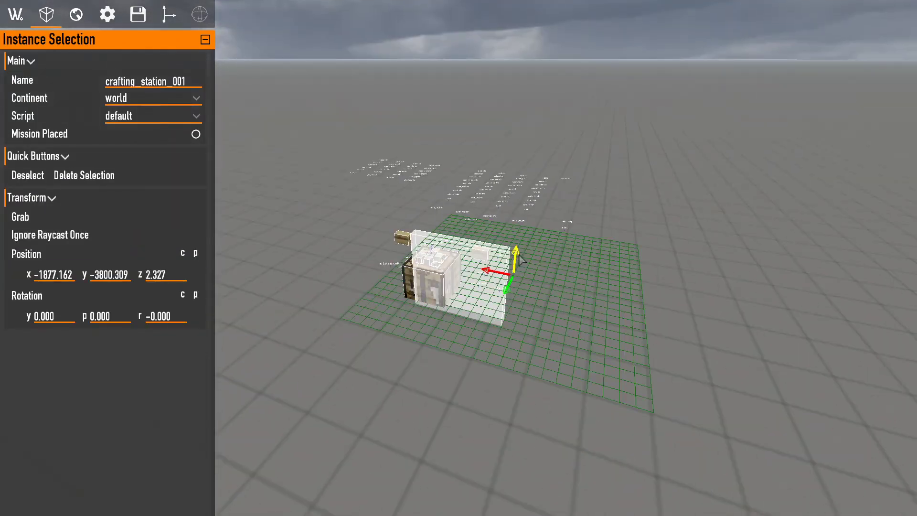
pyautogui.click(514, 258)
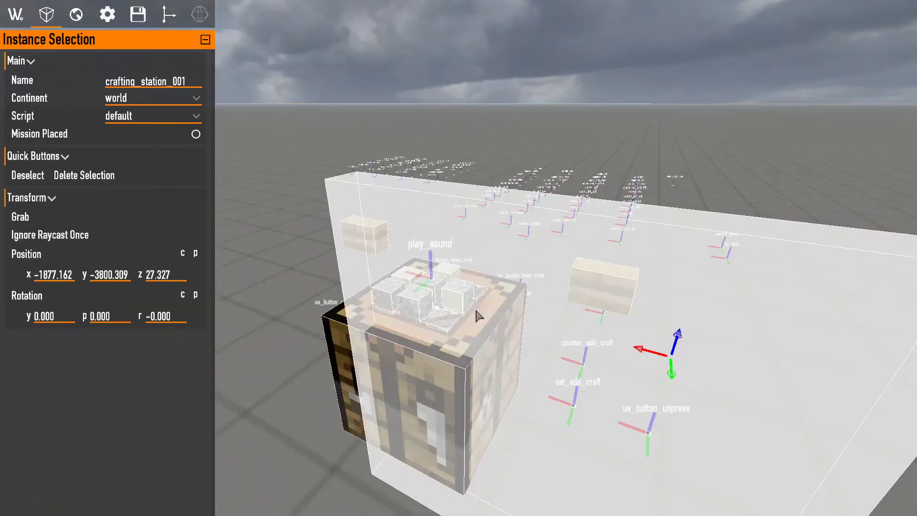
# Examine the crafting station instance, its buttons, and the script elements contained in it from several angles.
pyautogui.scroll(-10, 475, 316)
pyautogui.hotkey('shift', 'w')
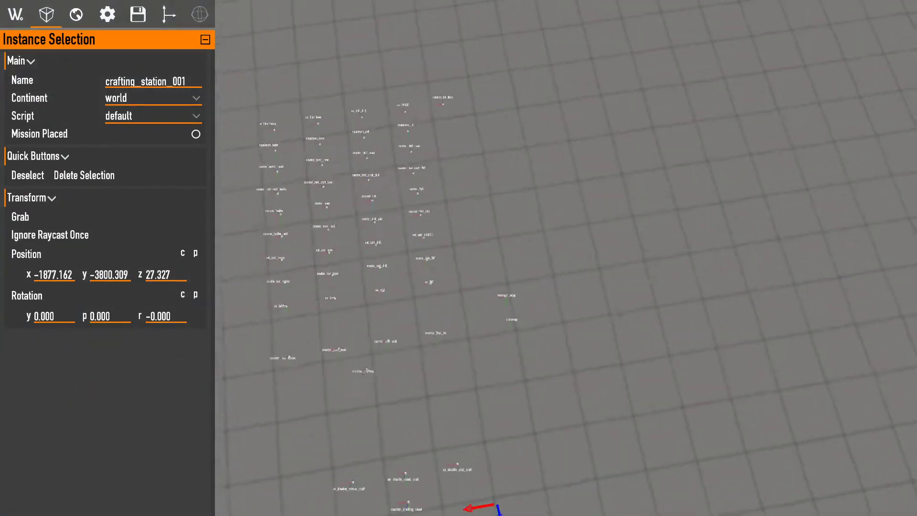
pyautogui.hotkey('shift', 's')
pyautogui.moveTo(509, 265)
pyautogui.mouseDown(button='right')
pyautogui.moveTo(597, 258)
pyautogui.moveTo(509, 265)
pyautogui.mouseUp(button='right')
pyautogui.hotkey('shift', 'w')
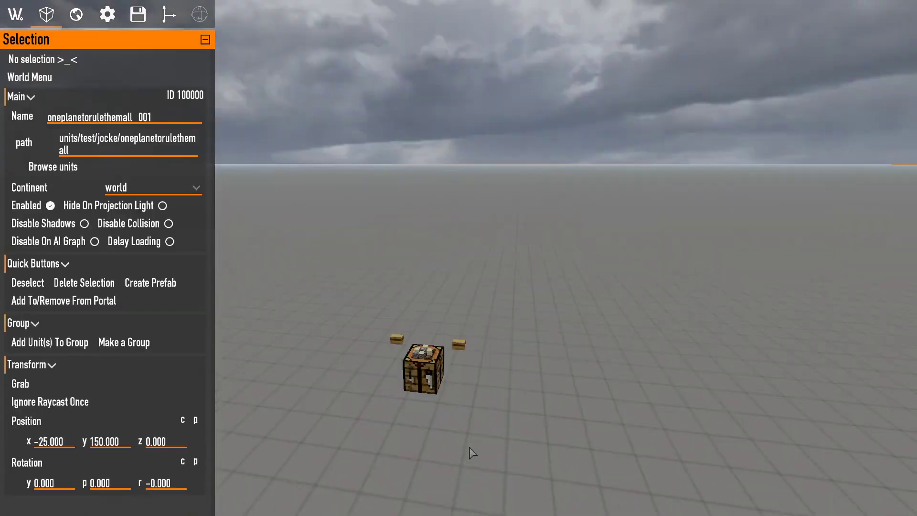
pyautogui.scroll(5, 471, 451)
pyautogui.press('w')
pyautogui.moveTo(471, 258); pyautogui.dragTo(471, 364, button='right')
pyautogui.press('s')
pyautogui.press('w')
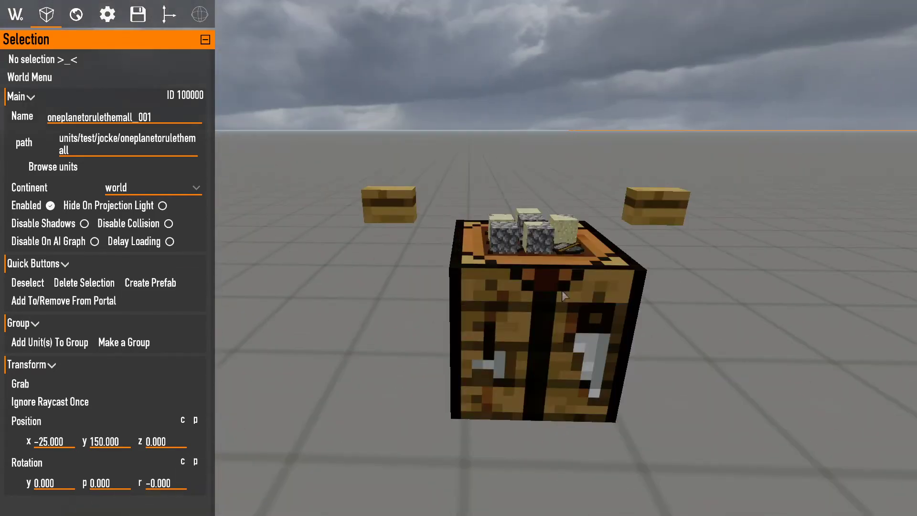
pyautogui.press('s')
pyautogui.moveTo(504, 288); pyautogui.dragTo(571, 300, button='right')
pyautogui.press('w')
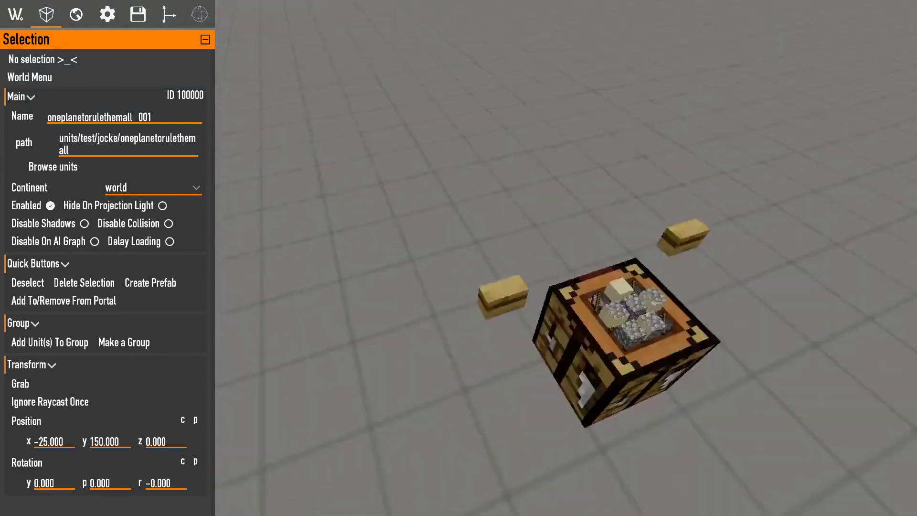
# Enable the Mission Placed option for the crafting_station_001 instance.
pyautogui.click(335, 372)
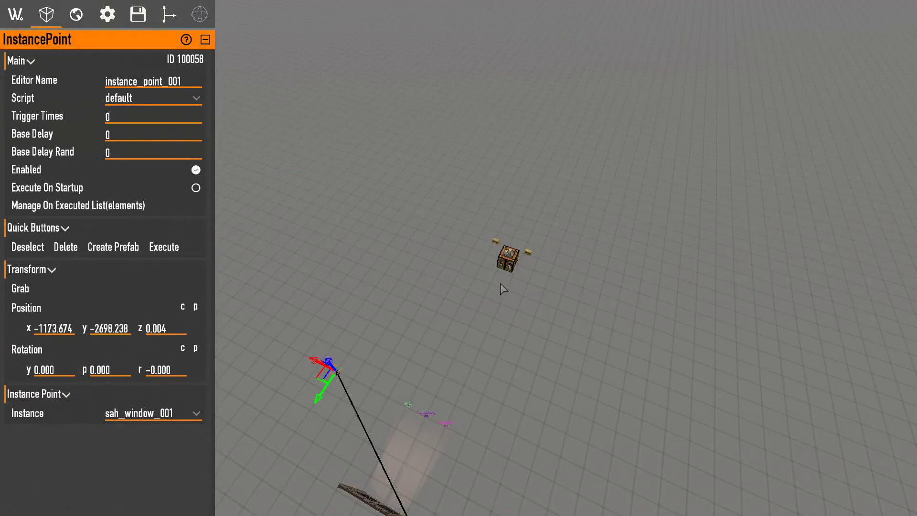
pyautogui.click(502, 260)
pyautogui.click(196, 134)
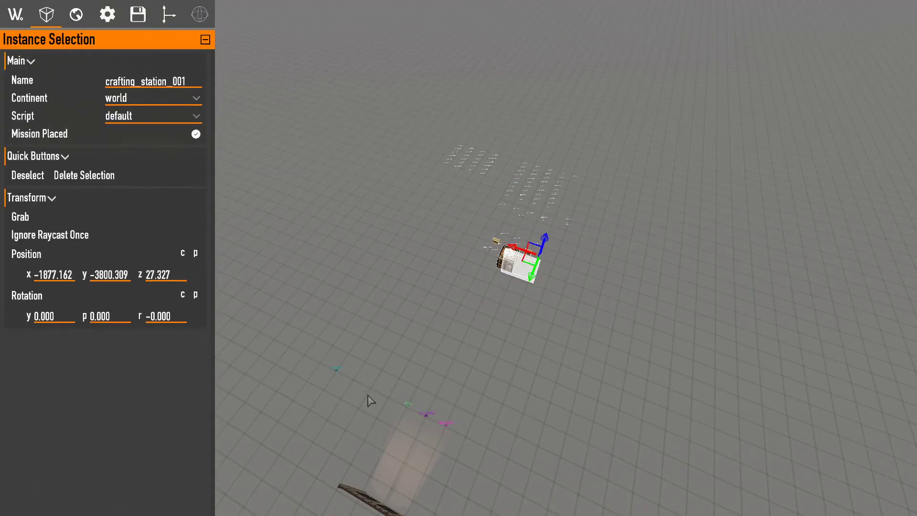
# Spawn an AreaTrigger element on the ground near the crafting station, at about x -1823, y -3067.
pyautogui.press('w')
pyautogui.moveTo(427, 226); pyautogui.dragTo(267, 185, button='right')
pyautogui.click(16, 14)
pyautogui.click(67, 114)
pyautogui.write('arte')
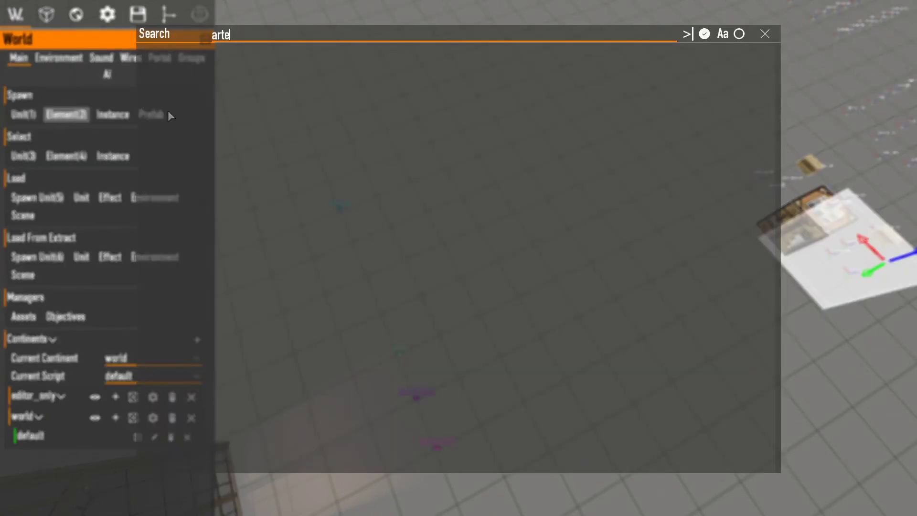
pyautogui.press('BackSpace')
pyautogui.press('BackSpace')
pyautogui.write('ea')
pyautogui.click(200, 122)
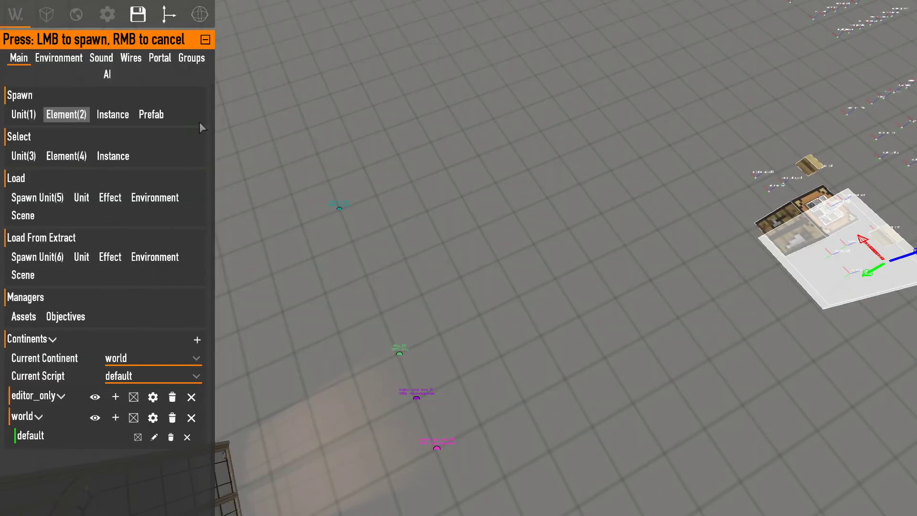
pyautogui.click(641, 365)
# Duplicate the instance_input_event_002 element and move the copy along y to -3251.815.
pyautogui.click(440, 451)
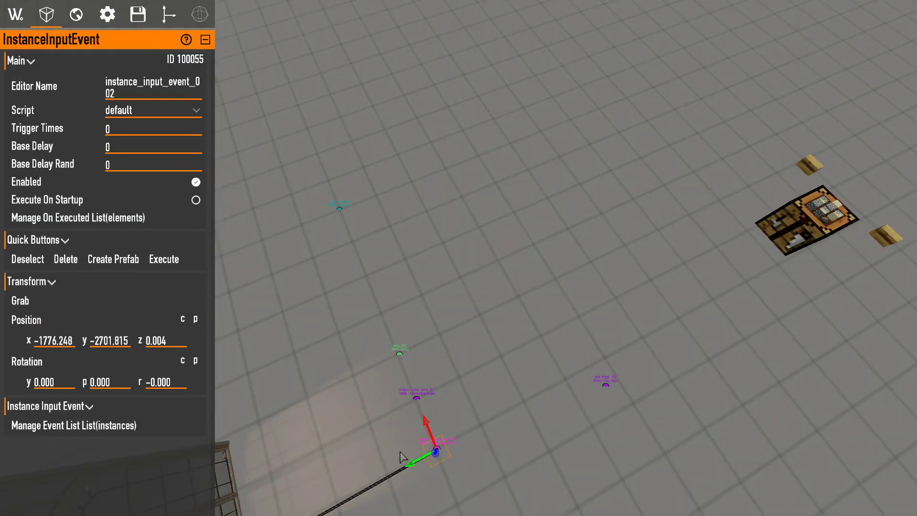
pyautogui.hotkey('ctrl', 'v')
pyautogui.moveTo(410, 465); pyautogui.dragTo(685, 380)
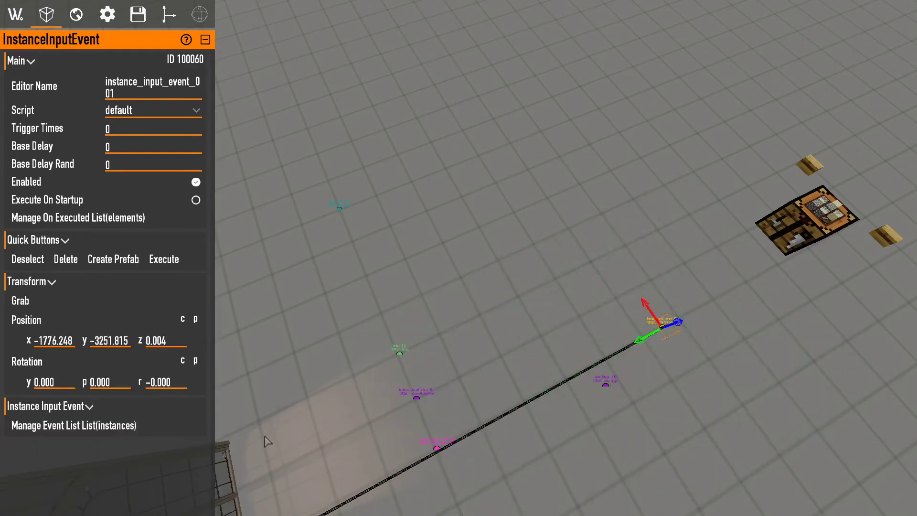
# Add crafting_station_001 to the duplicated input event's instance list with the setup event.
pyautogui.click(179, 429)
pyautogui.click(180, 73)
pyautogui.click(192, 75)
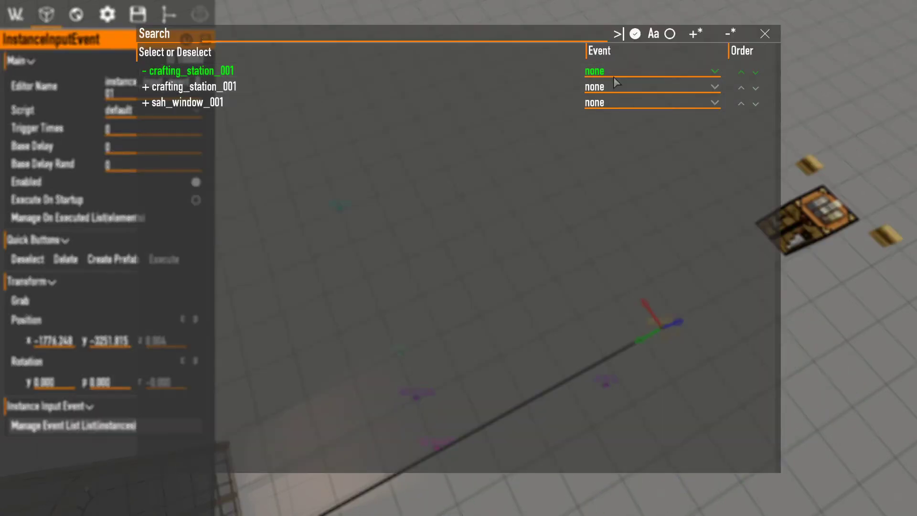
pyautogui.click(616, 74)
pyautogui.click(609, 86)
pyautogui.press('Escape')
# Add instance_input_event_002 to the on-executed list of the new area trigger.
pyautogui.click(615, 381)
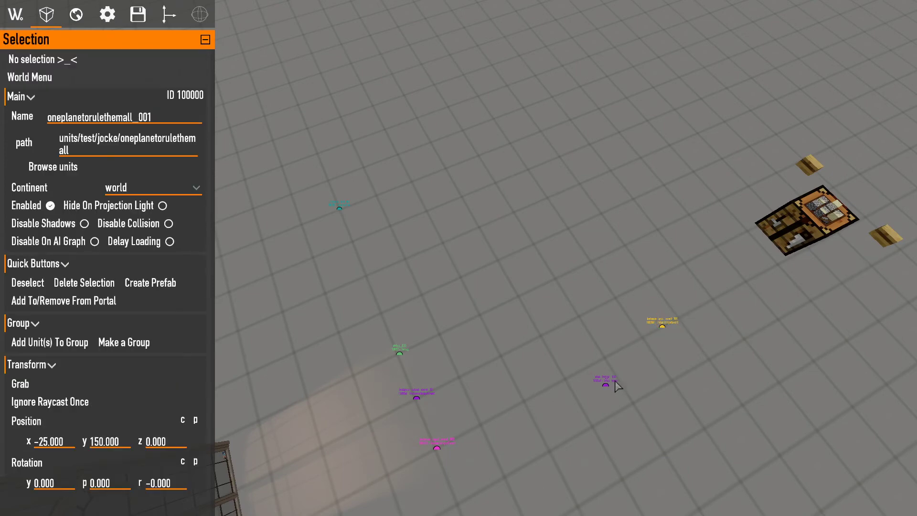
pyautogui.click(72, 204)
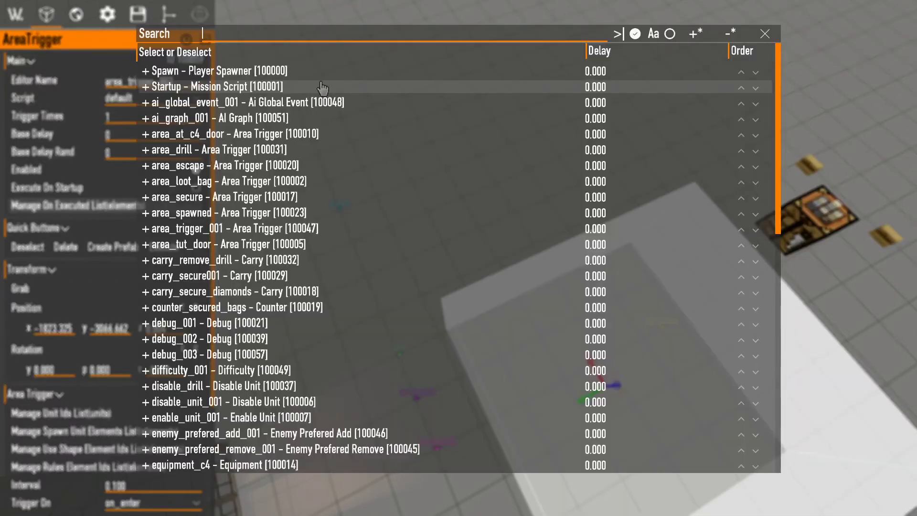
pyautogui.write('instyaznc')
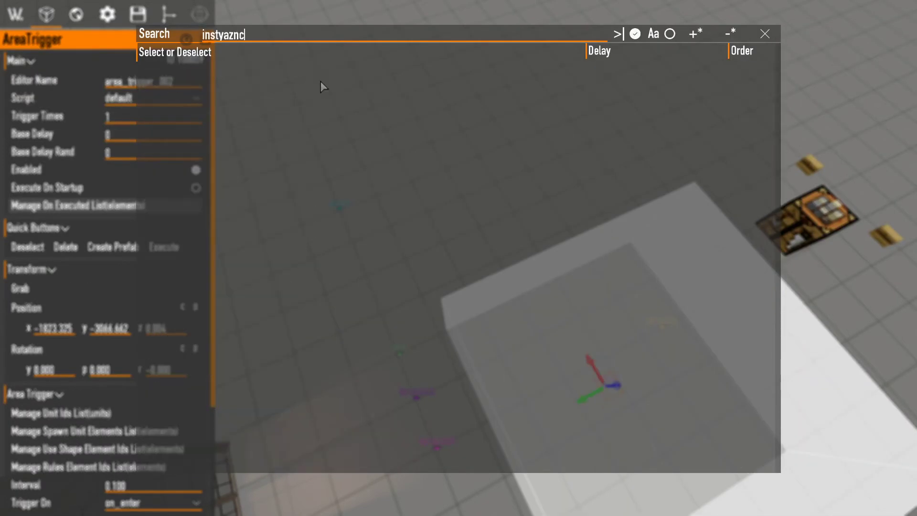
pyautogui.press('BackSpace')
pyautogui.press('BackSpace')
pyautogui.press('BackSpace')
pyautogui.press('BackSpace')
pyautogui.press('BackSpace')
pyautogui.write('an')
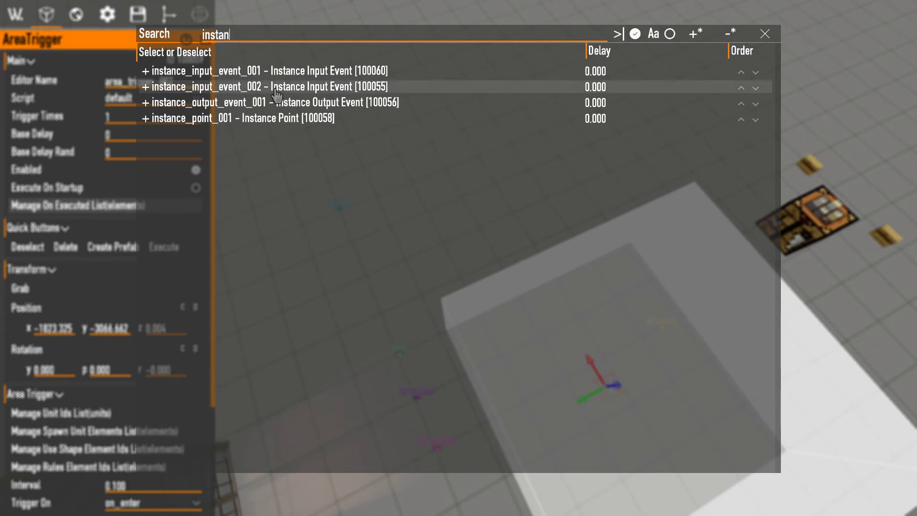
pyautogui.click(278, 91)
pyautogui.press('Escape')
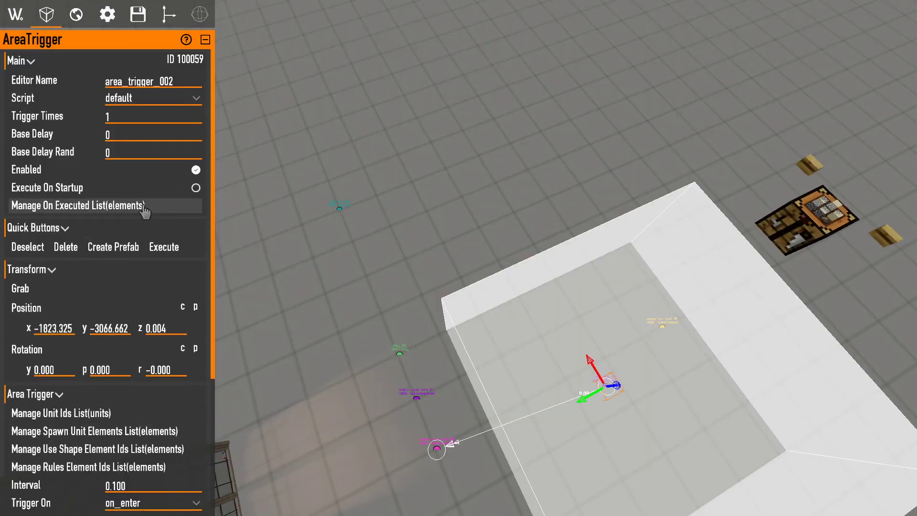
# Replace the element in the area trigger's on-executed list with instance_input_event_001.
pyautogui.click(197, 206)
pyautogui.click(158, 72)
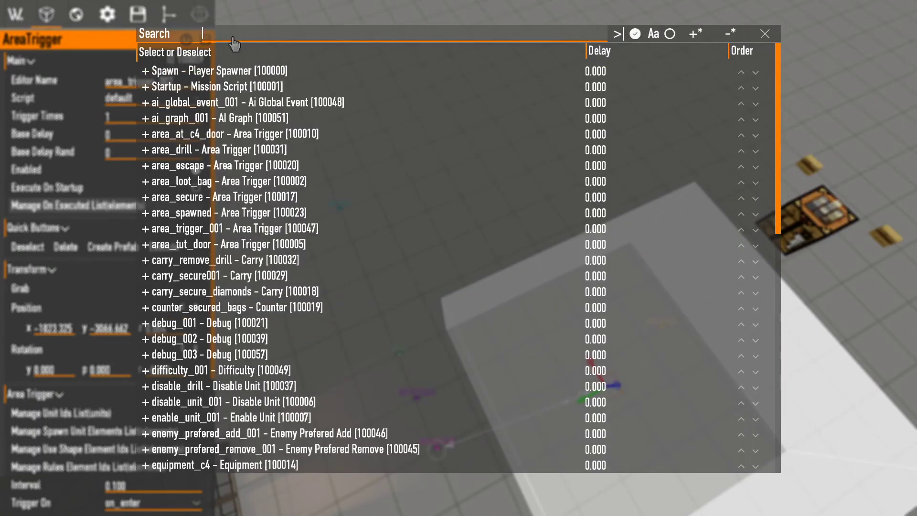
pyautogui.write('instan')
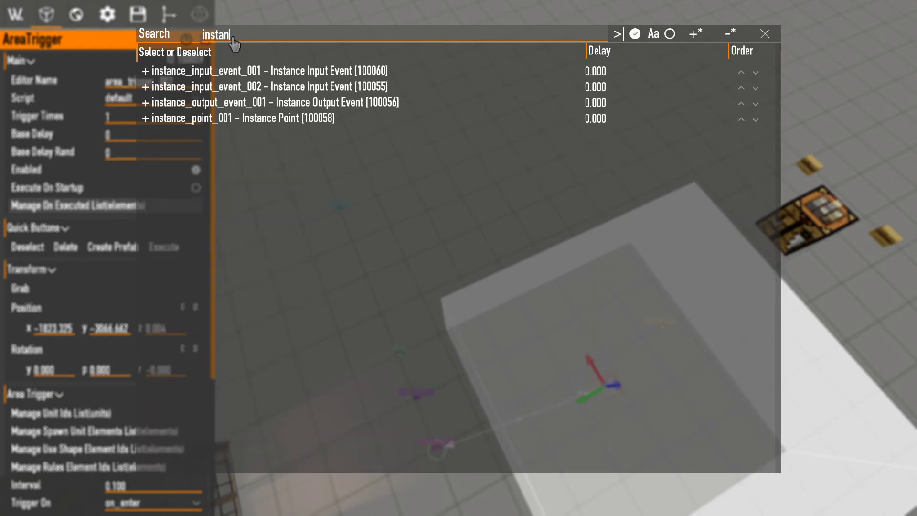
pyautogui.click(223, 76)
pyautogui.press('Escape')
# Raise the area trigger to z 175.004.
pyautogui.moveTo(564, 311); pyautogui.dragTo(668, 258, button='right')
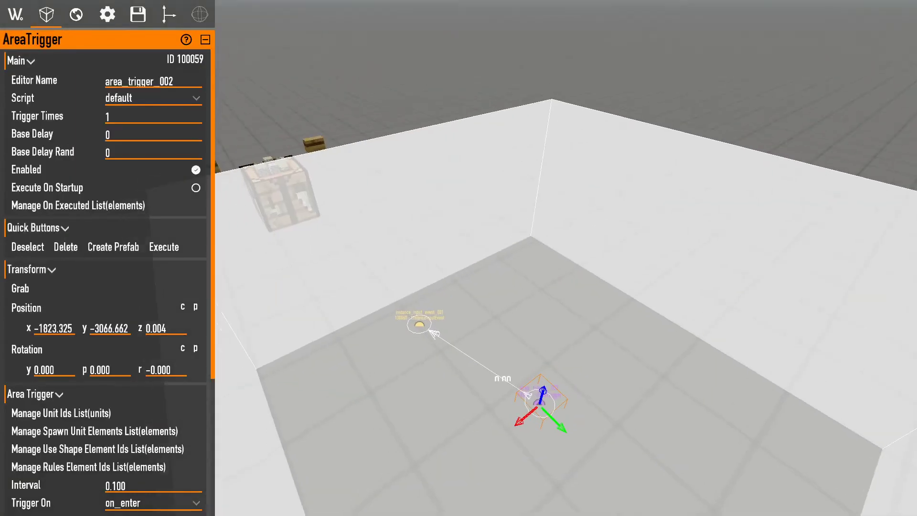
pyautogui.moveTo(544, 390); pyautogui.dragTo(607, 289)
pyautogui.moveTo(607, 288); pyautogui.dragTo(603, 268, button='right')
pyautogui.press('s')
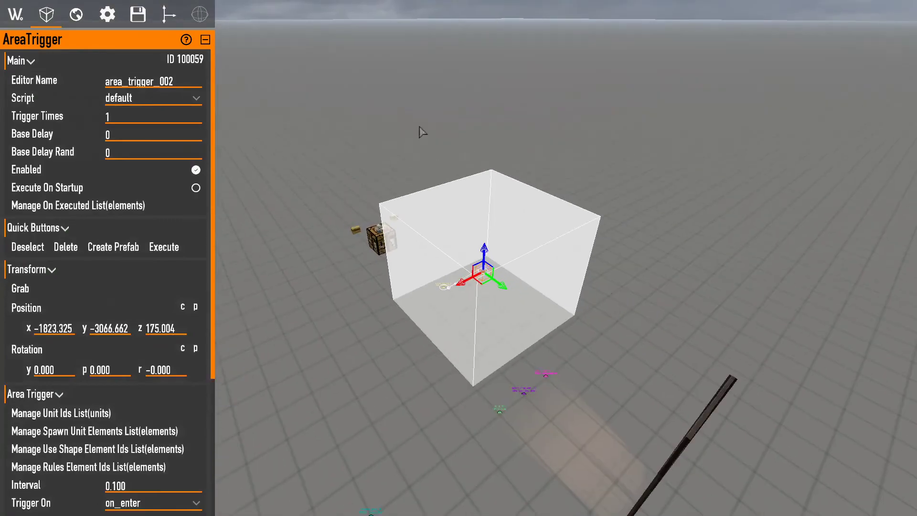
# Save the level and restart it to test the area trigger near the crafting station in play.
pyautogui.click(141, 21)
pyautogui.press('Escape')
pyautogui.click(840, 77)
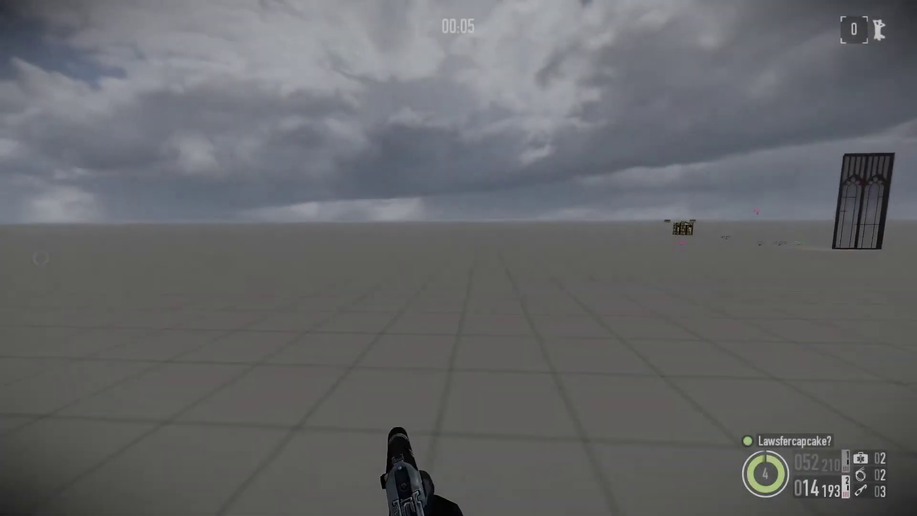
pyautogui.press('w')
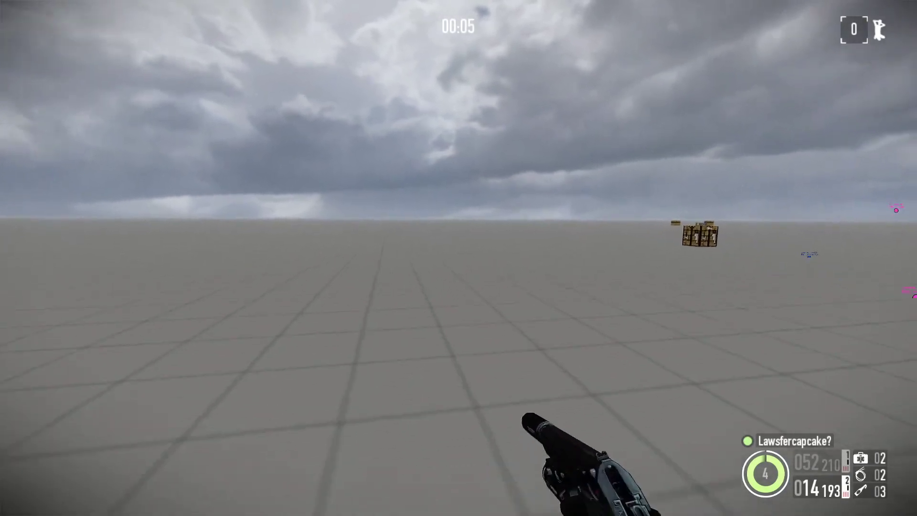
pyautogui.press('w')
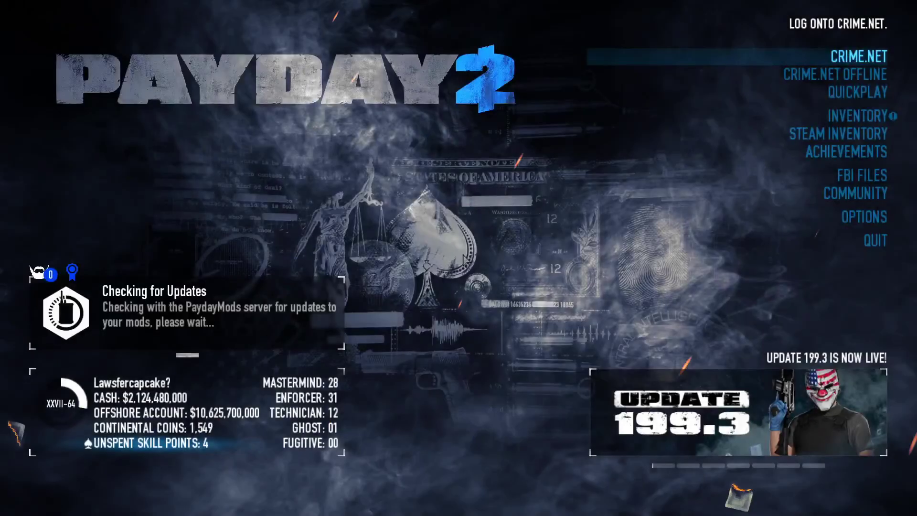
# Load the level again from BeardLib-Editor's level list and look over the crafting station area.
pyautogui.click(889, 222)
pyautogui.click(841, 186)
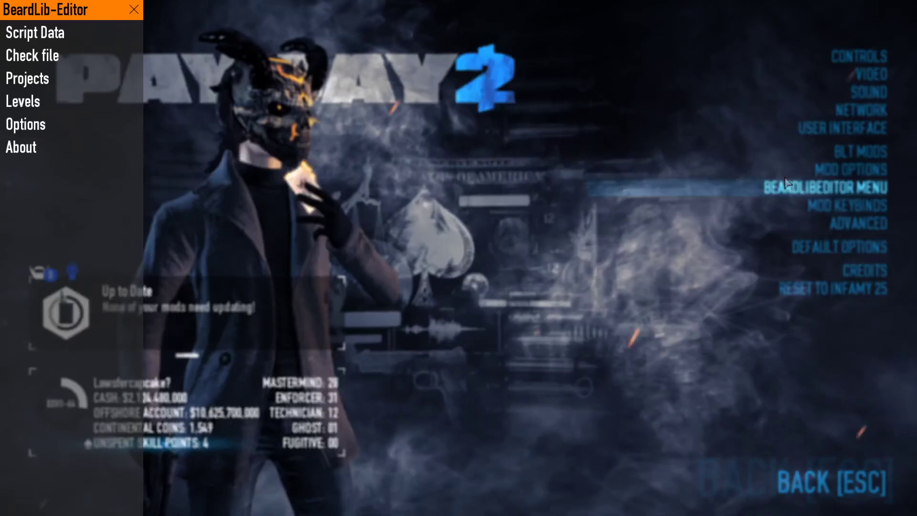
pyautogui.click(33, 103)
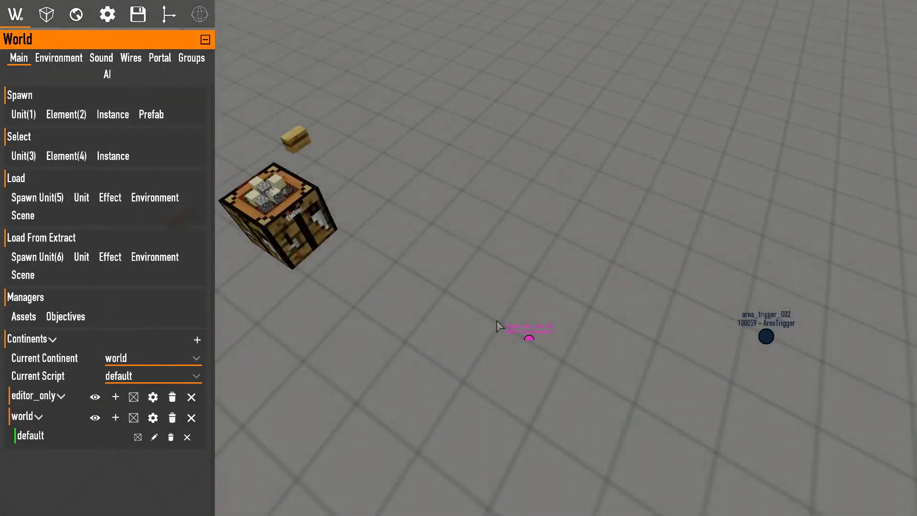
pyautogui.moveTo(497, 326); pyautogui.dragTo(344, 282, button='right')
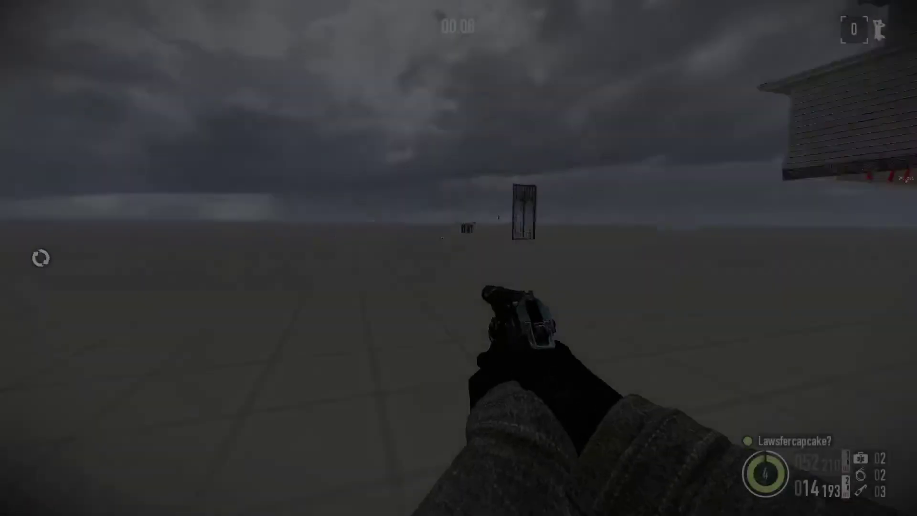
# Run through the area trigger in play mode and check how the crafting station instance responds.
pyautogui.press('1')
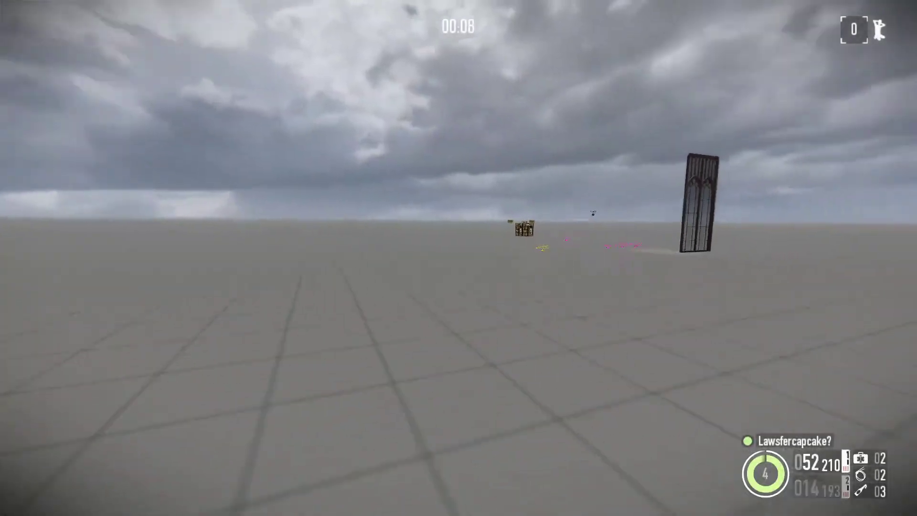
pyautogui.hotkey('shift', 'w')
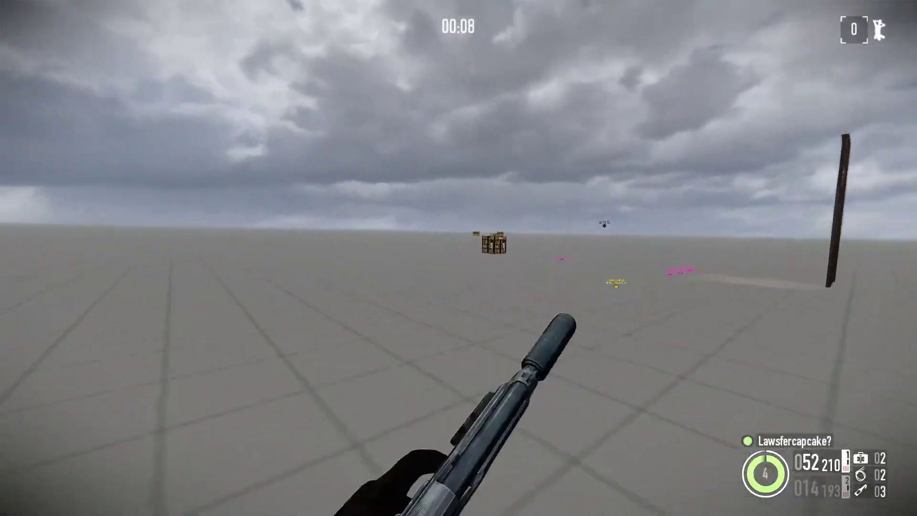
pyautogui.press('w')
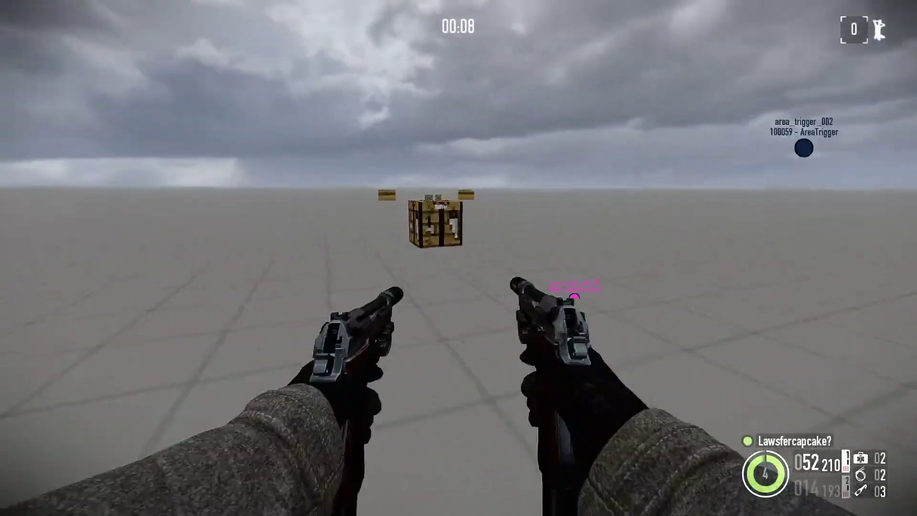
pyautogui.press('d')
pyautogui.press('s')
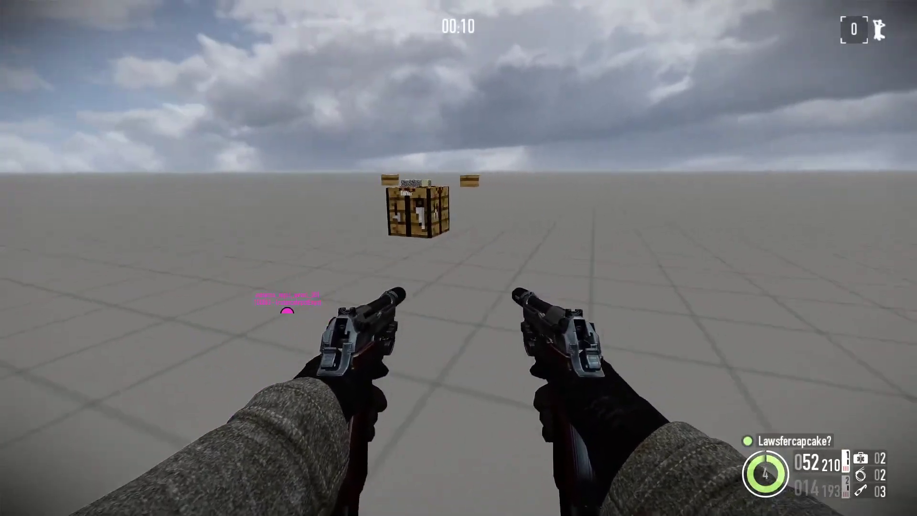
# Check which event instance_input_event_001 sends to crafting_station_001 in its event list.
pyautogui.press('F10')
pyautogui.click(688, 431)
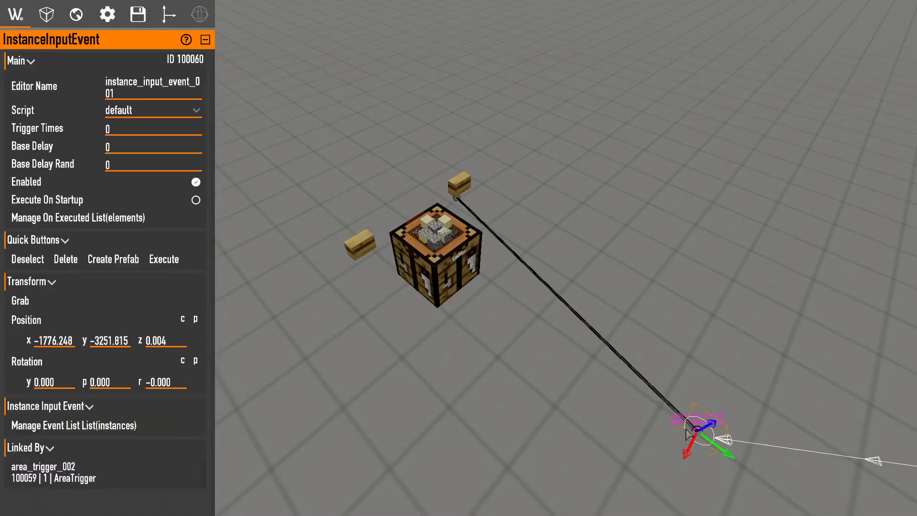
pyautogui.click(131, 425)
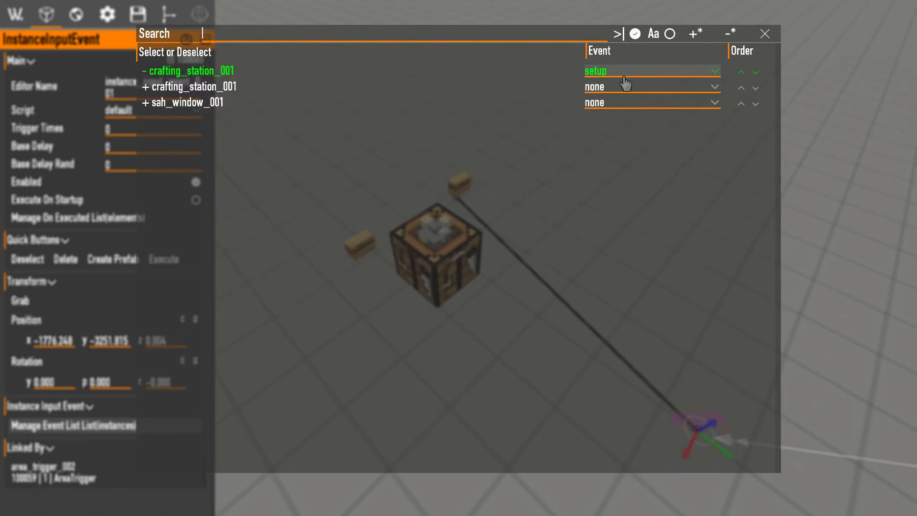
pyautogui.press('Escape')
# Return to play mode and fire repeated shots at the input event element's spot on the ground.
pyautogui.press('F10')
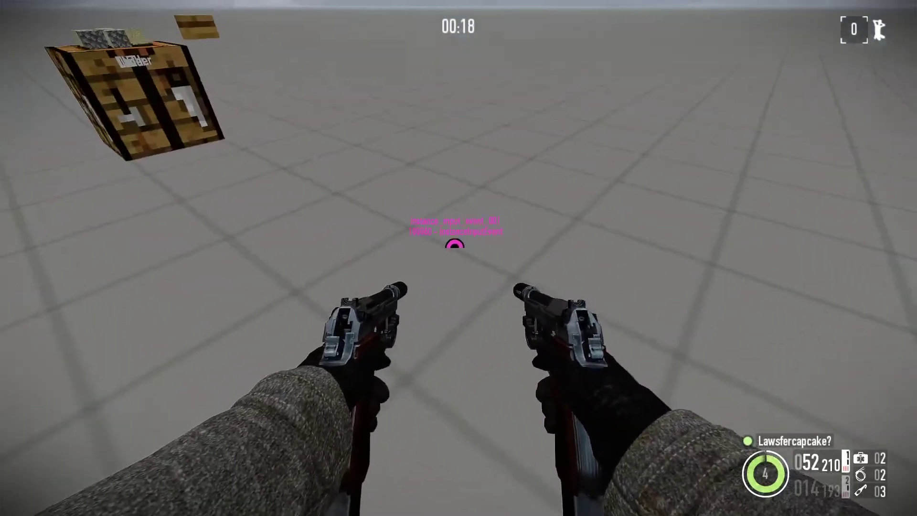
pyautogui.click(459, 258)
pyautogui.click(459, 258)
pyautogui.click(459, 258)
pyautogui.click(458, 258)
pyautogui.click(459, 258)
pyautogui.click(459, 258)
pyautogui.click(459, 258)
pyautogui.click(458, 258)
# Set the crafting_station_001 event in instance_input_event_001's event list to none.
pyautogui.press('F10')
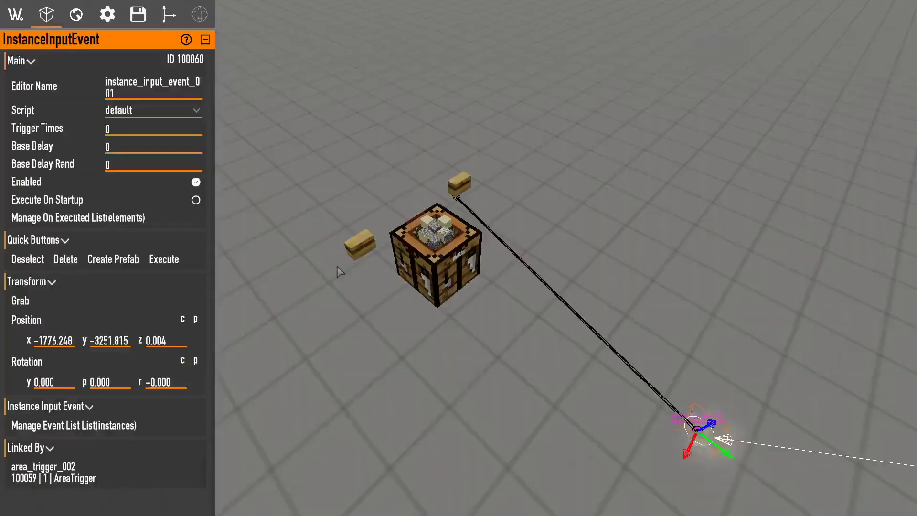
pyautogui.click(65, 425)
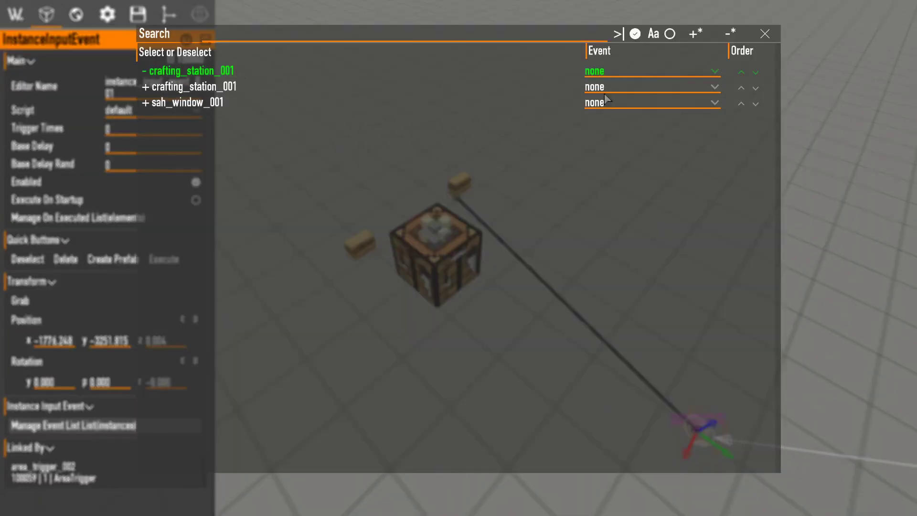
pyautogui.press('Escape')
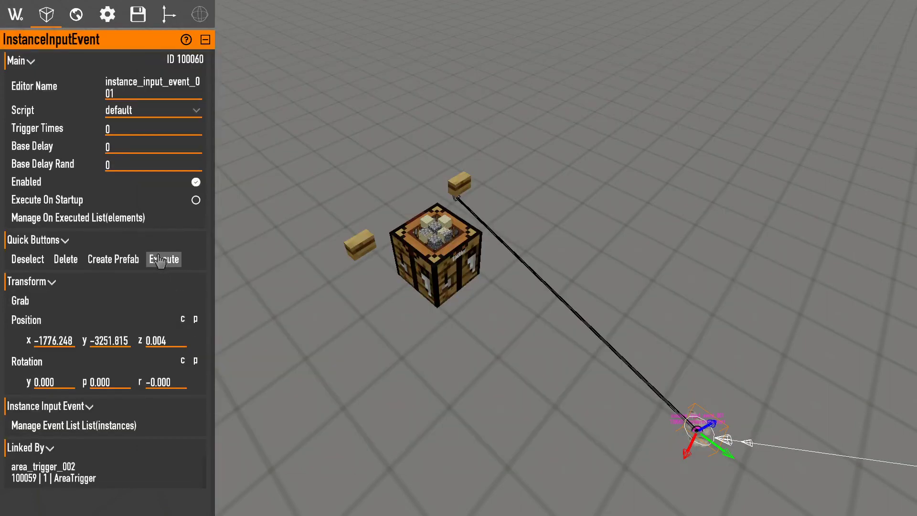
# Test the crafting station in play mode by walking up to it, shooting at it and moving around it.
pyautogui.press('F10')
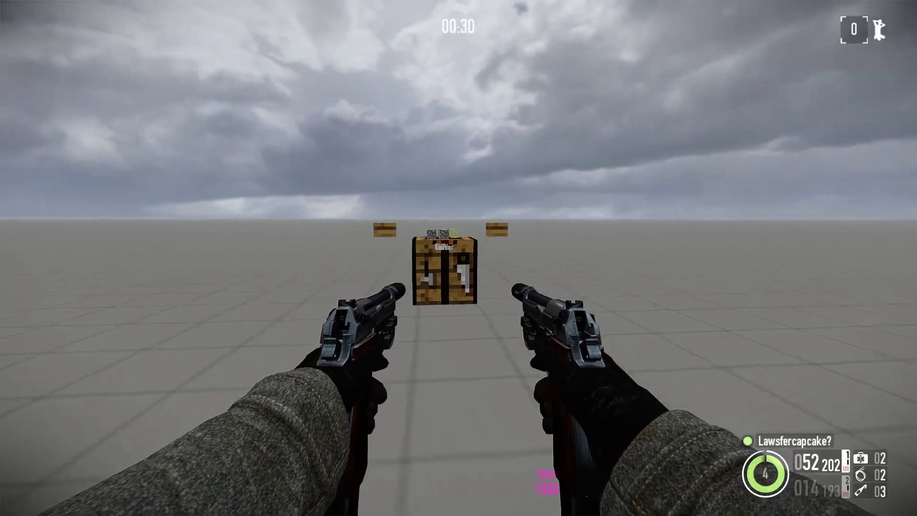
pyautogui.press('w')
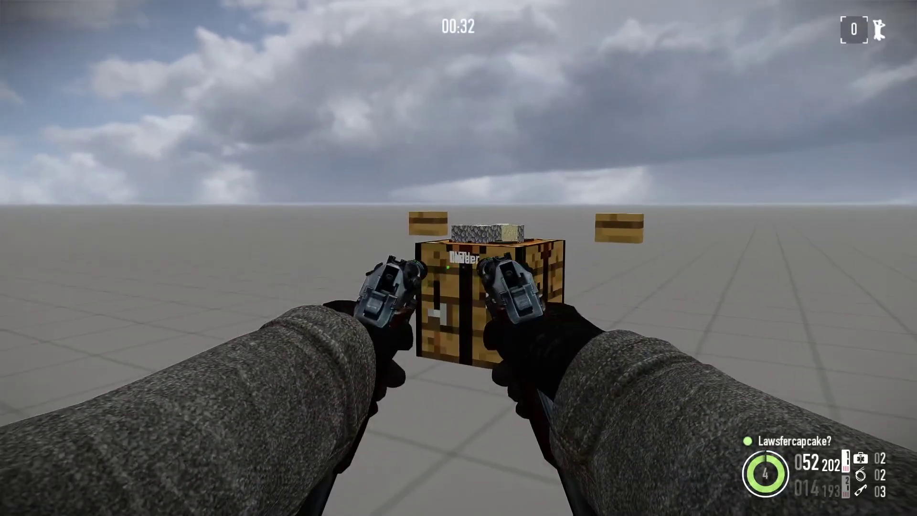
pyautogui.click(459, 258)
pyautogui.click(459, 258)
pyautogui.click(458, 258)
pyautogui.click(459, 259)
pyautogui.press('s')
pyautogui.press('d')
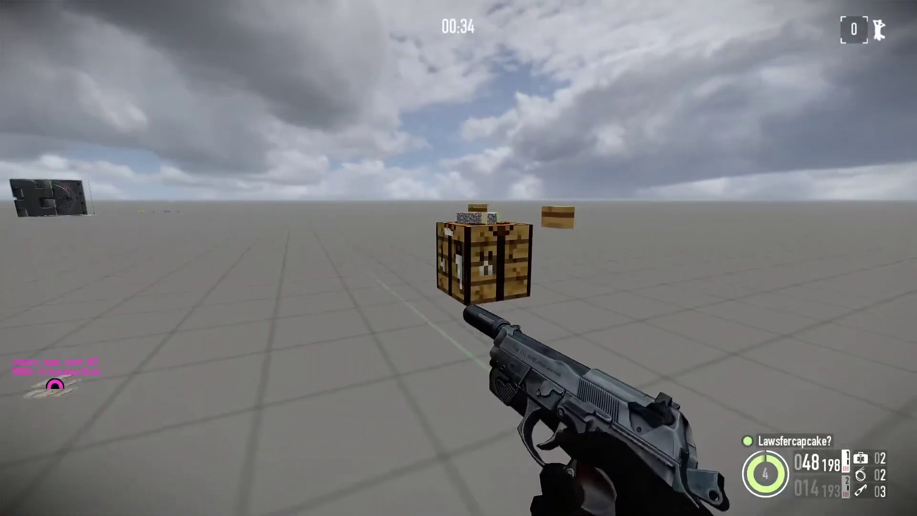
pyautogui.press('space')
pyautogui.press('space')
pyautogui.press('w')
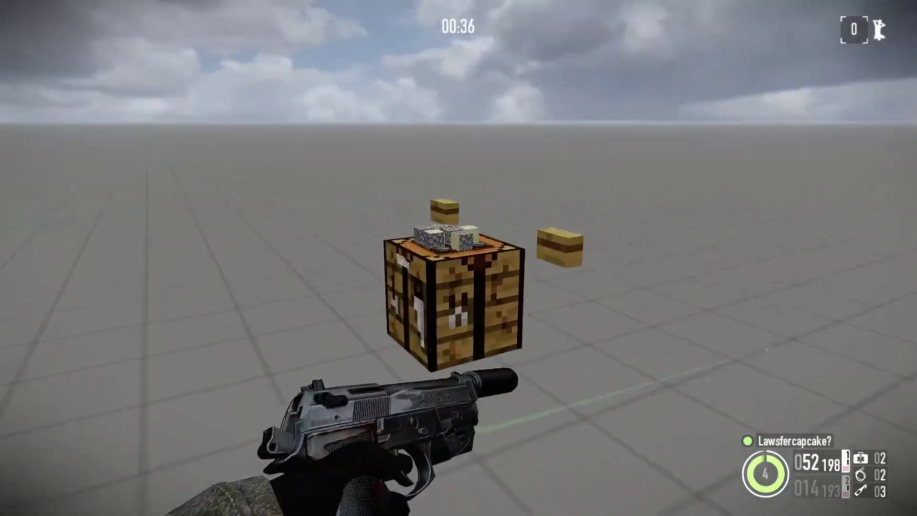
pyautogui.press('w')
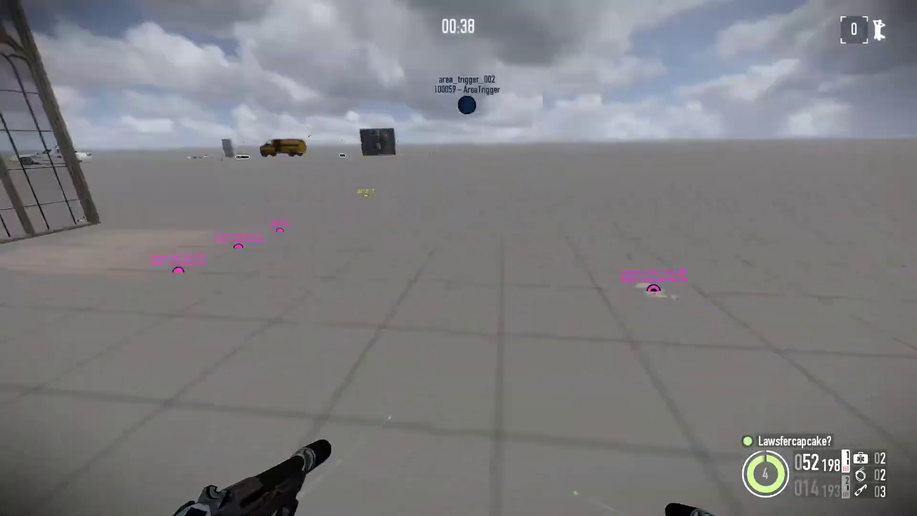
# Return to the editor, select instance_point_001 and execute it to spawn crafting_station_001.
pyautogui.press('a')
pyautogui.press('F10')
pyautogui.moveTo(564, 305); pyautogui.dragTo(559, 301, button='right')
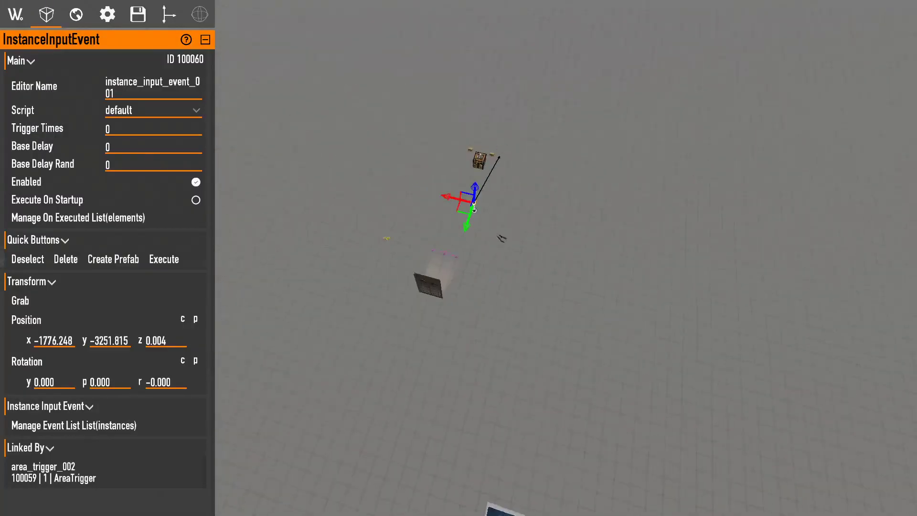
pyautogui.press('w')
pyautogui.moveTo(559, 301); pyautogui.dragTo(554, 282, button='right')
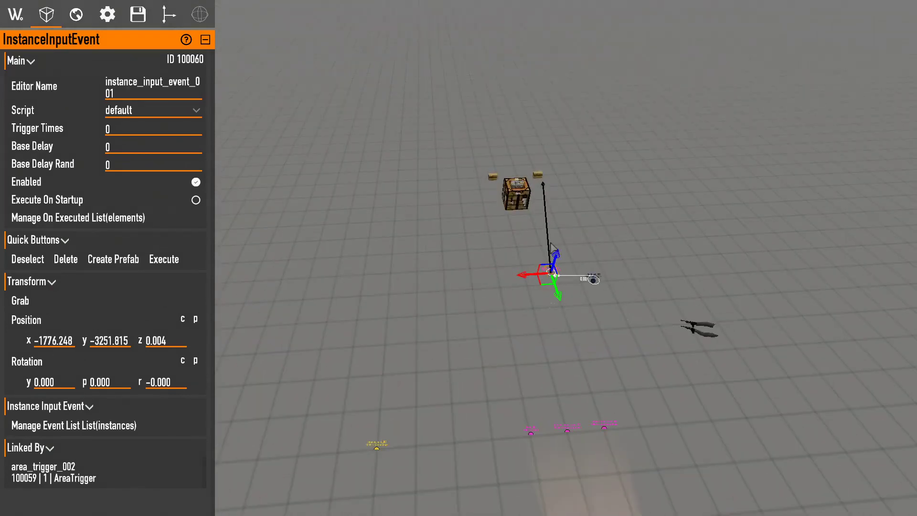
pyautogui.click(525, 203)
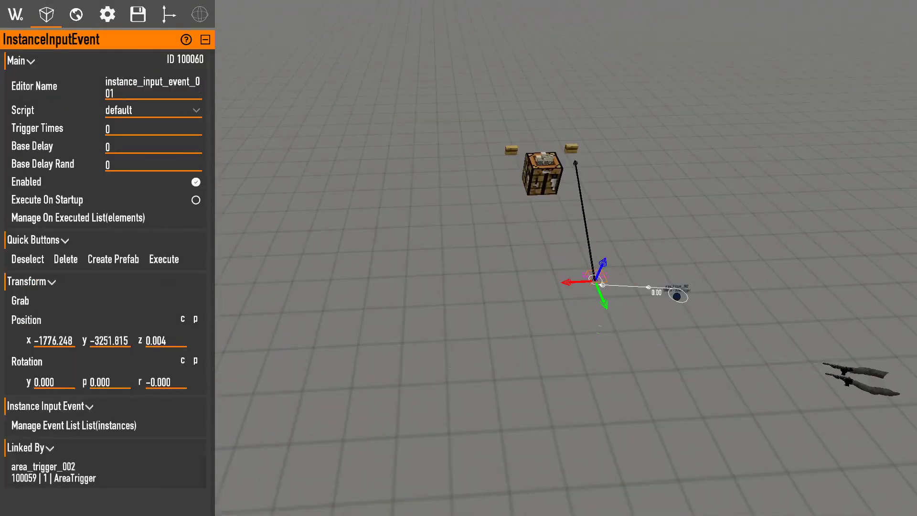
pyautogui.press('s')
pyautogui.moveTo(320, 454)
pyautogui.mouseDown(button='right')
pyautogui.moveTo(344, 466)
pyautogui.moveTo(320, 454)
pyautogui.mouseUp(button='right')
pyautogui.press('w')
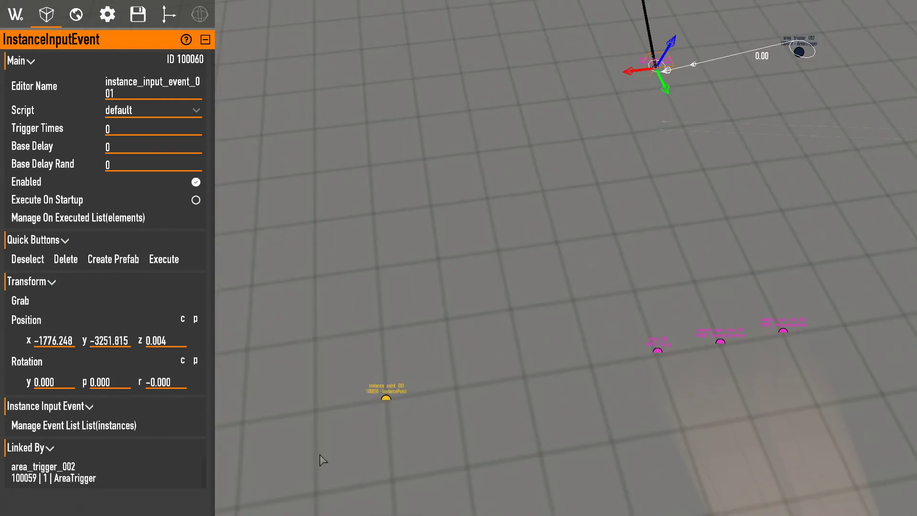
pyautogui.click(385, 386)
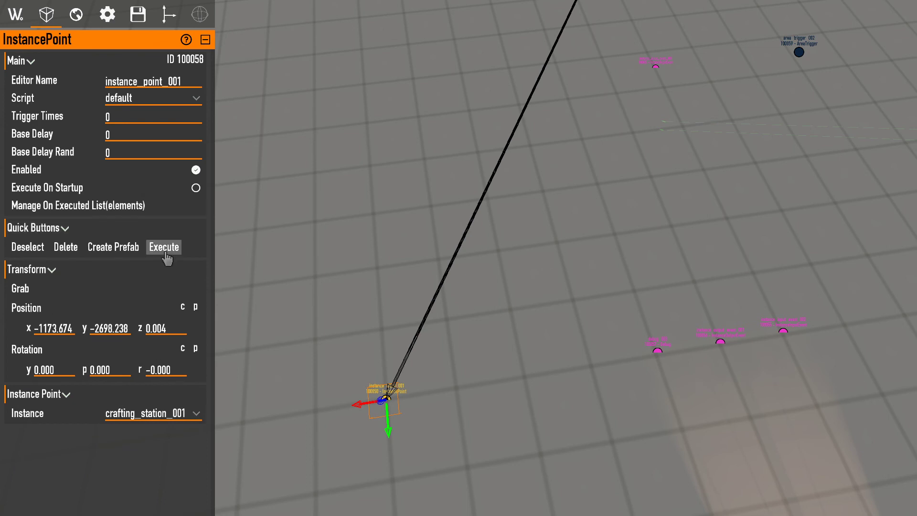
# Test the crafting station spawned by the instance point in play mode, walking around it and firing shots.
pyautogui.press('F10')
pyautogui.press('w')
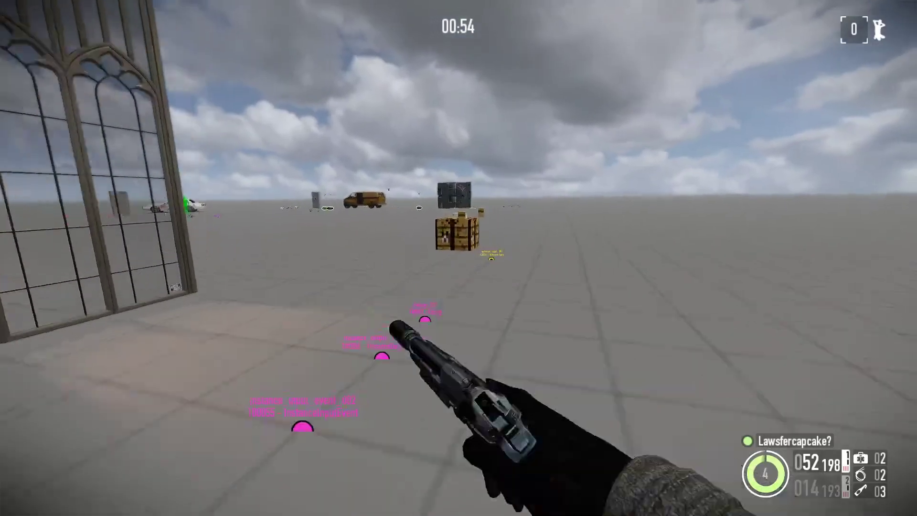
pyautogui.press('a')
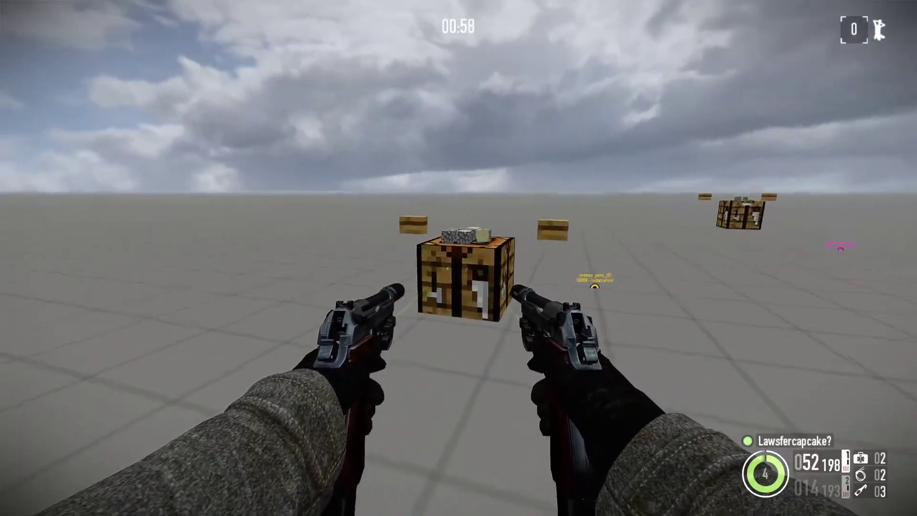
pyautogui.press('a')
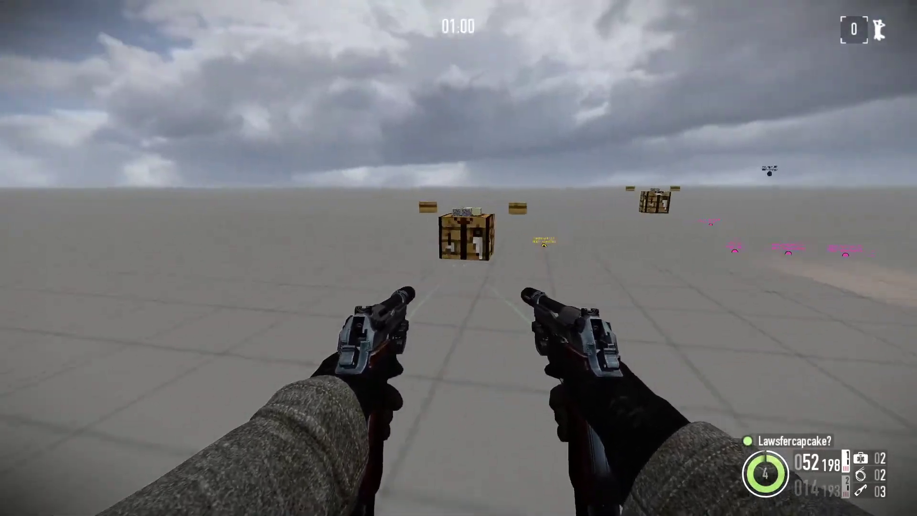
pyautogui.click(459, 258)
pyautogui.click(459, 258)
pyautogui.press('a')
pyautogui.press('r')
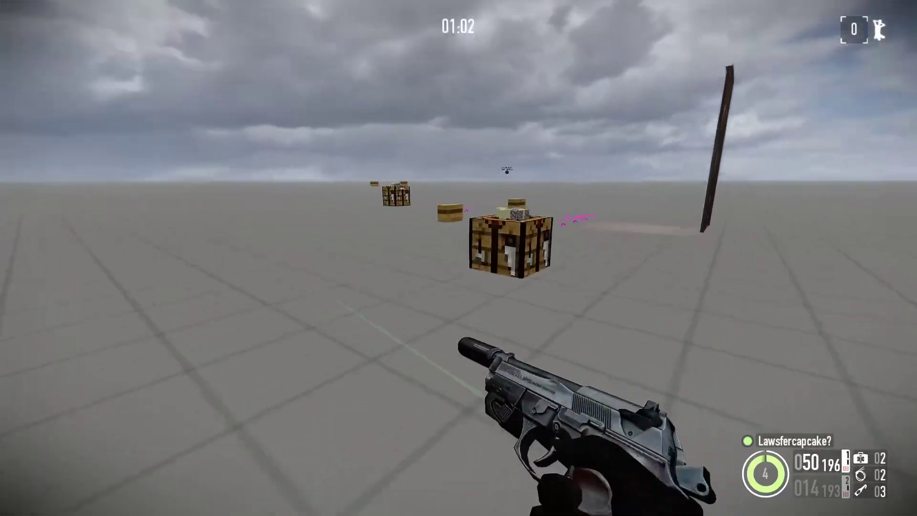
pyautogui.press('a')
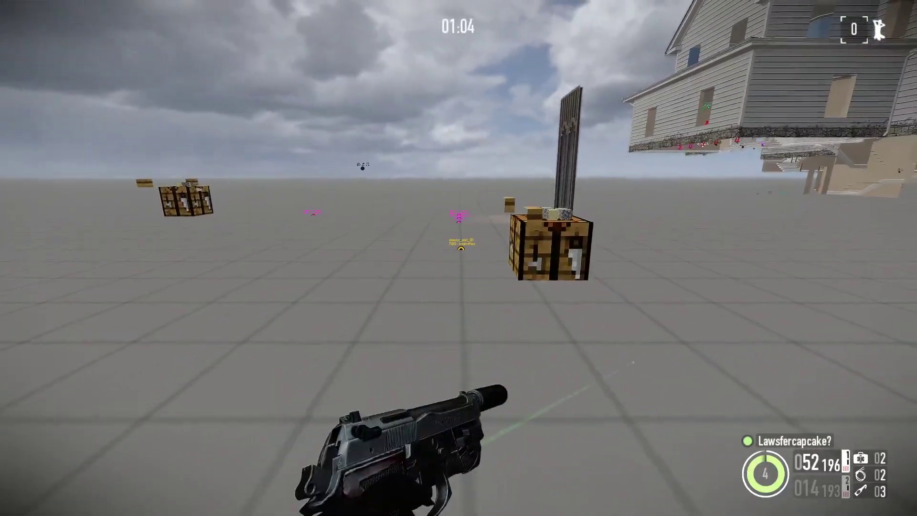
pyautogui.press('1')
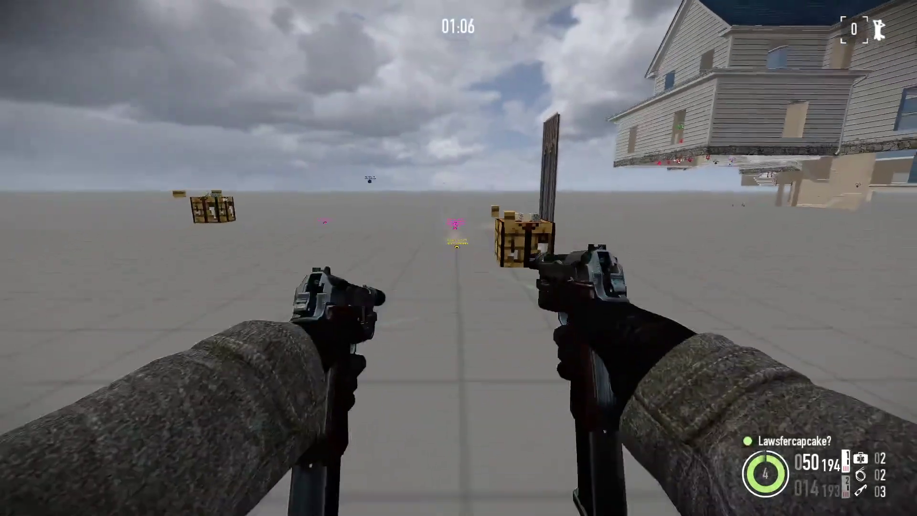
pyautogui.press('2')
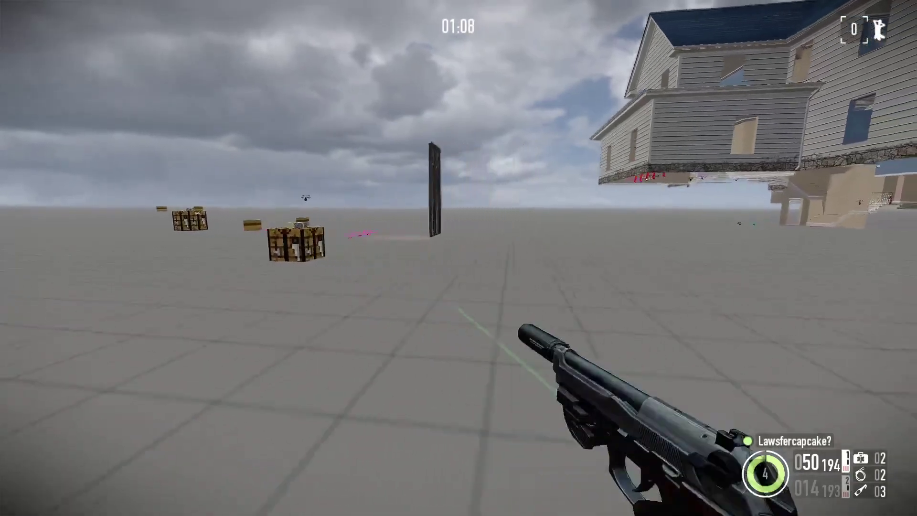
pyautogui.press('1')
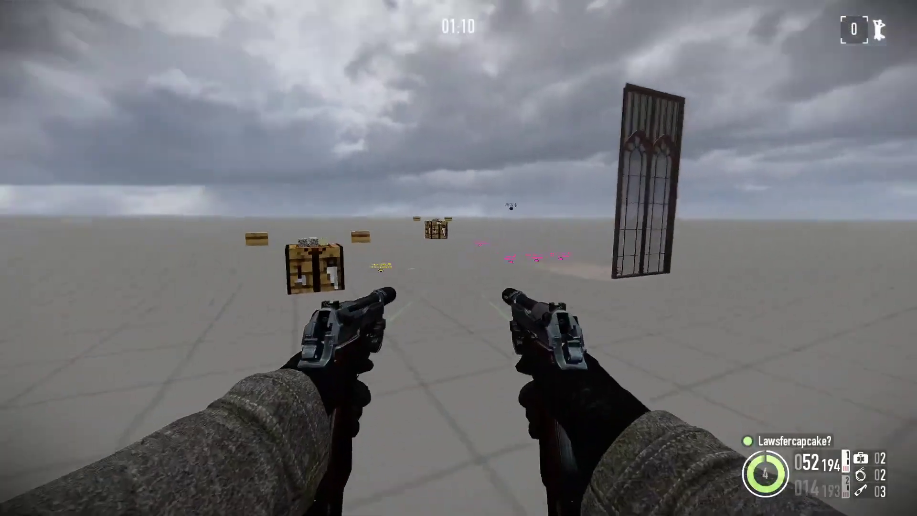
pyautogui.press('w')
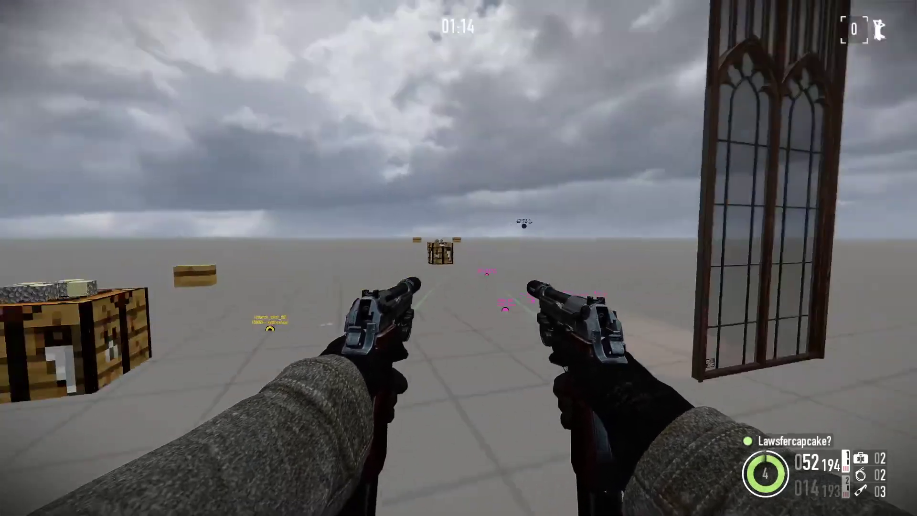
pyautogui.press('Escape')
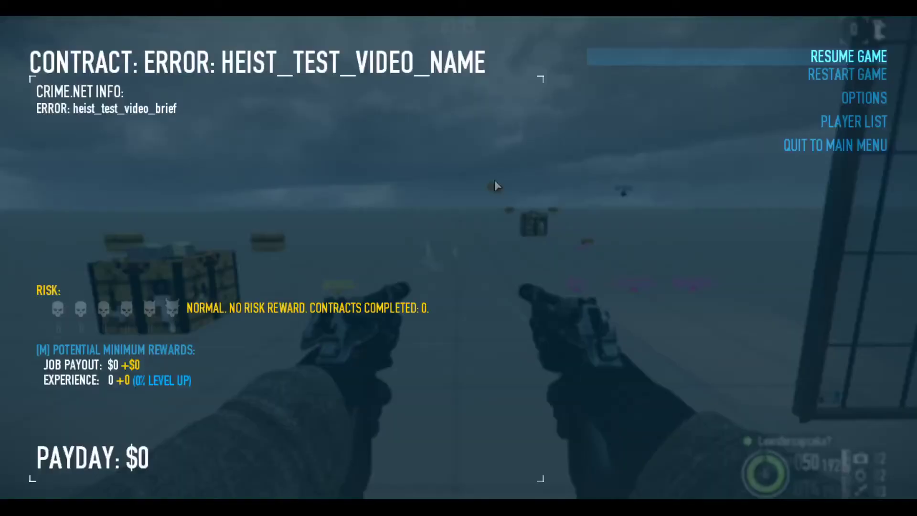
pyautogui.click(849, 76)
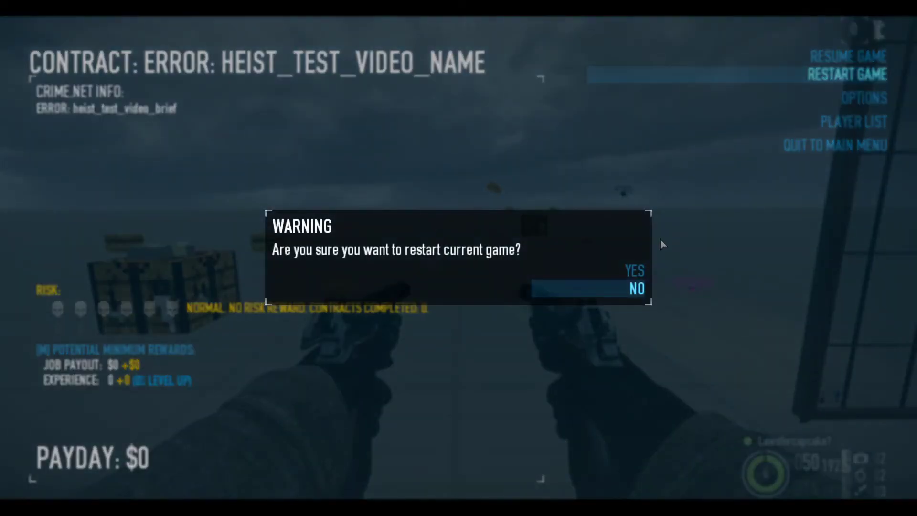
pyautogui.click(614, 293)
pyautogui.press('Escape')
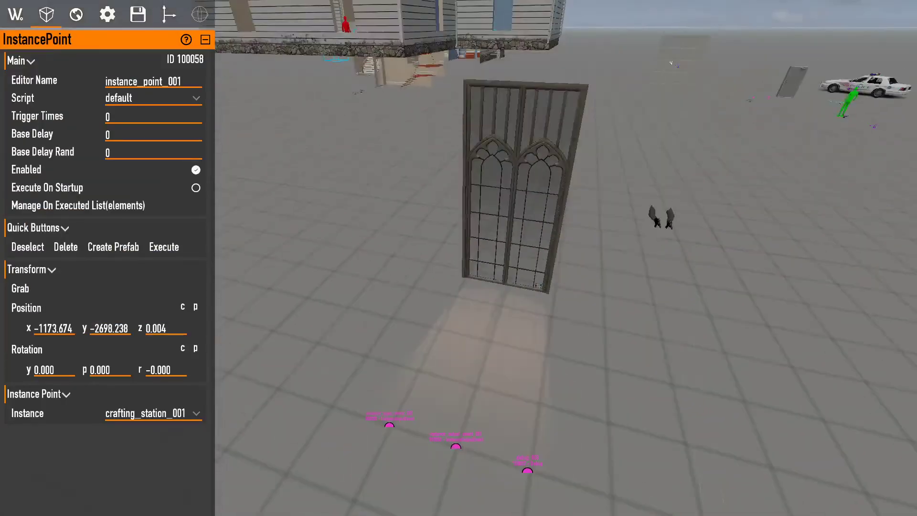
# Select the mission-placed sah_window_001 instance in the editor and examine the elements around it.
pyautogui.click(606, 275)
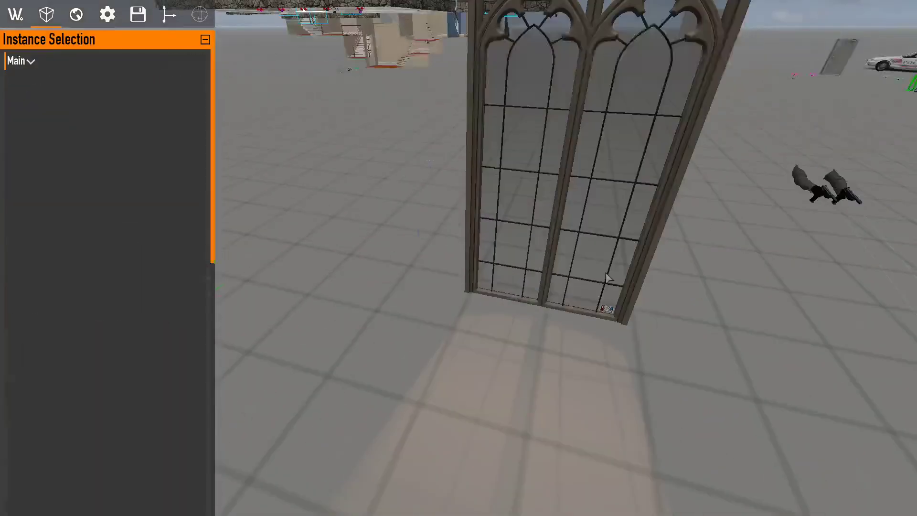
pyautogui.press('s')
pyautogui.moveTo(606, 277); pyautogui.dragTo(578, 349, button='right')
pyautogui.press('w')
pyautogui.press('s')
pyautogui.press('w')
pyautogui.press('s')
pyautogui.press('w')
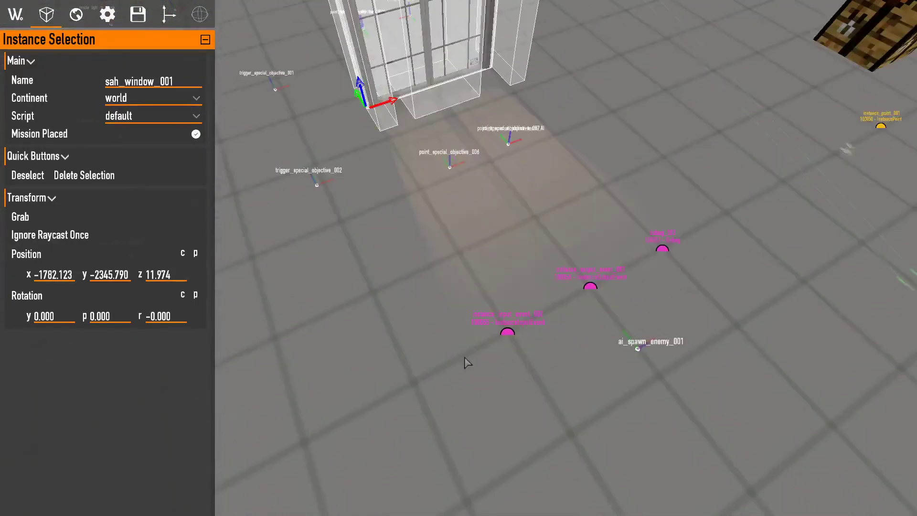
# Inspect instance_input_event_002 with its event list, and instance_output_event_001 with its link to debug_003, in front of the window.
pyautogui.click(508, 334)
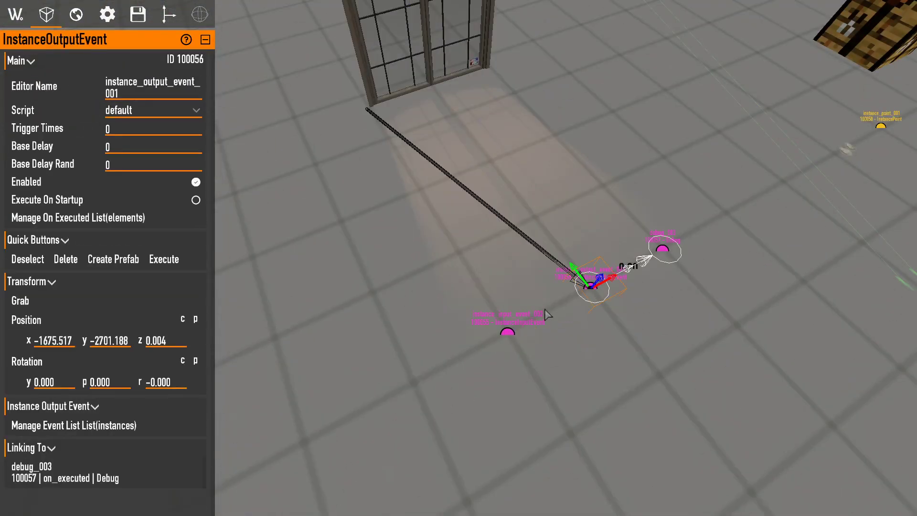
pyautogui.click(591, 286)
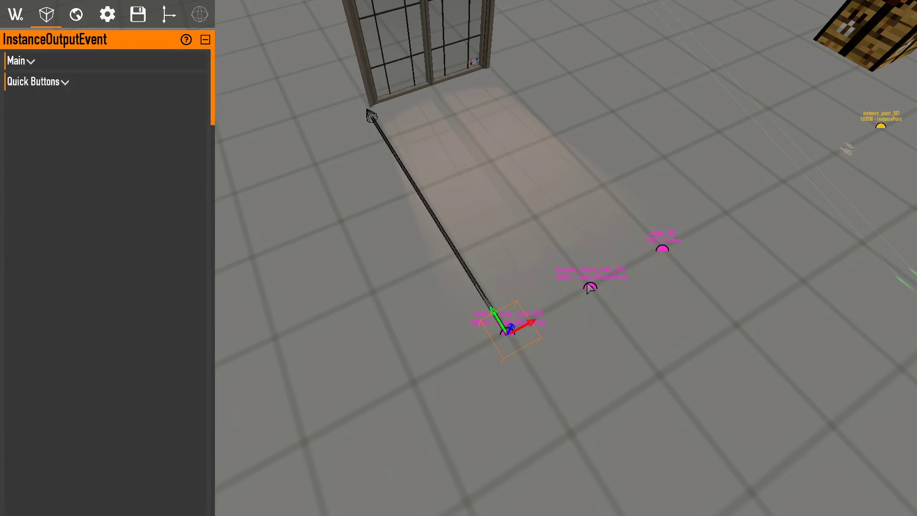
pyautogui.click(662, 246)
pyautogui.click(508, 332)
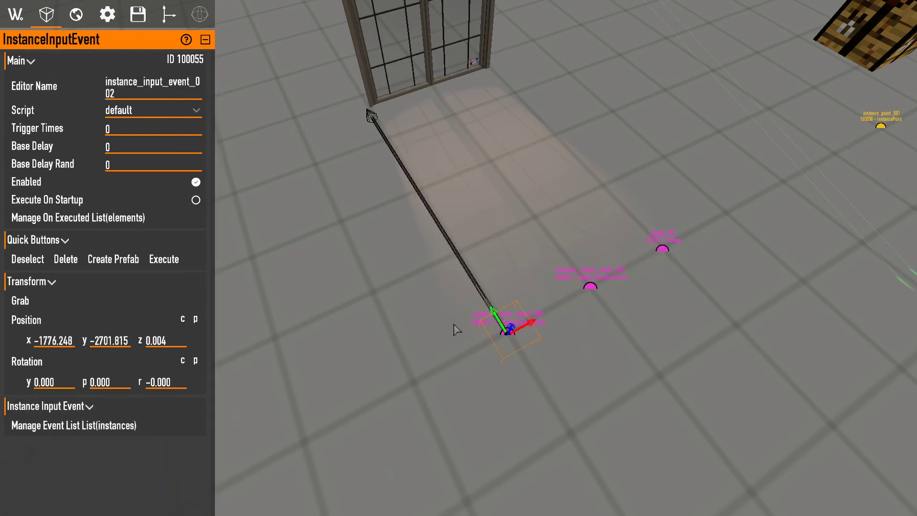
pyautogui.click(59, 427)
pyautogui.press('Escape')
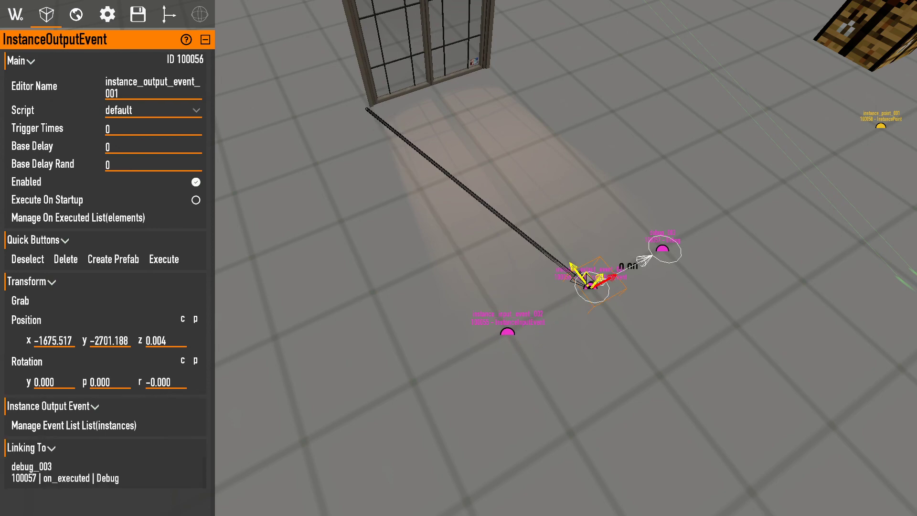
pyautogui.press('s')
pyautogui.press('w')
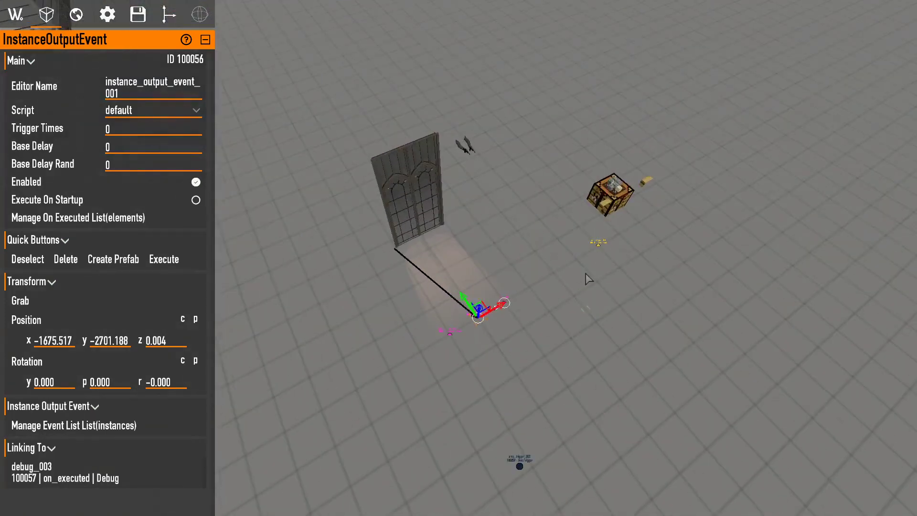